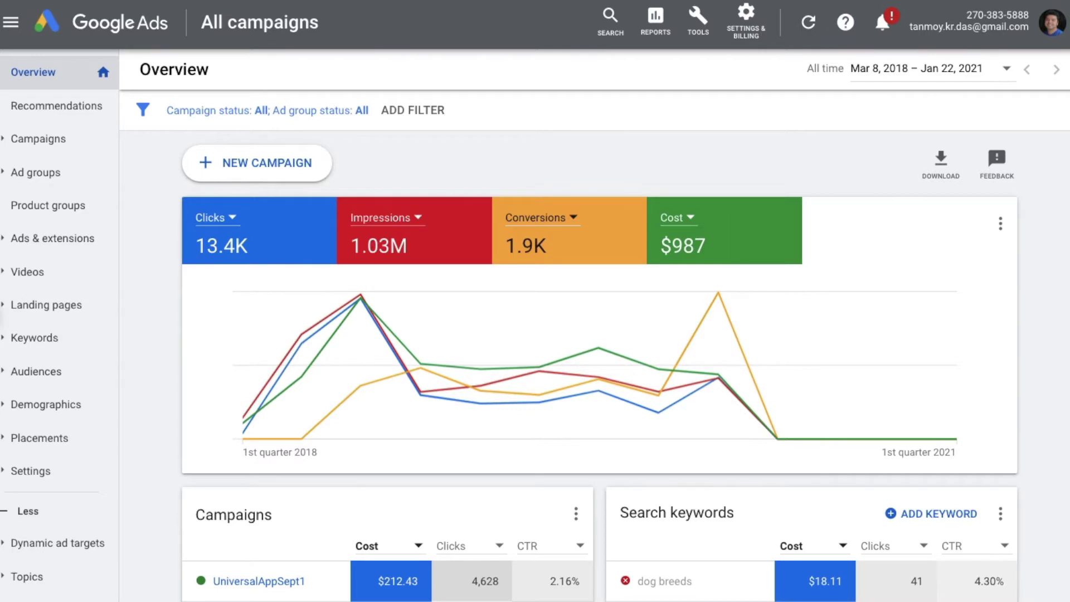
- Open the YouTube linking details in the account's linked accounts settings
left_click(745, 35)
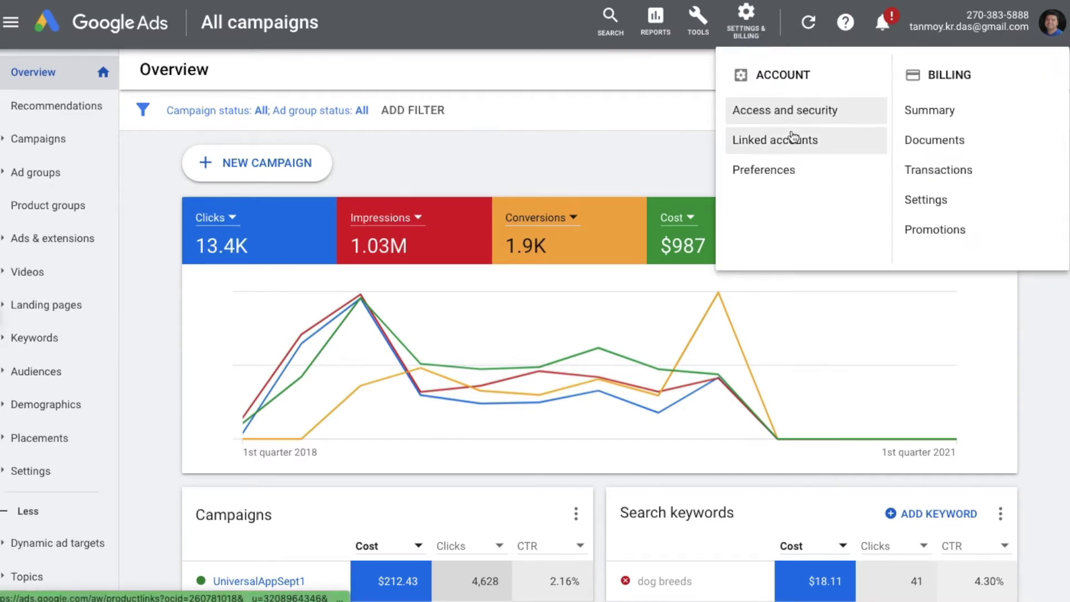
left_click(805, 142)
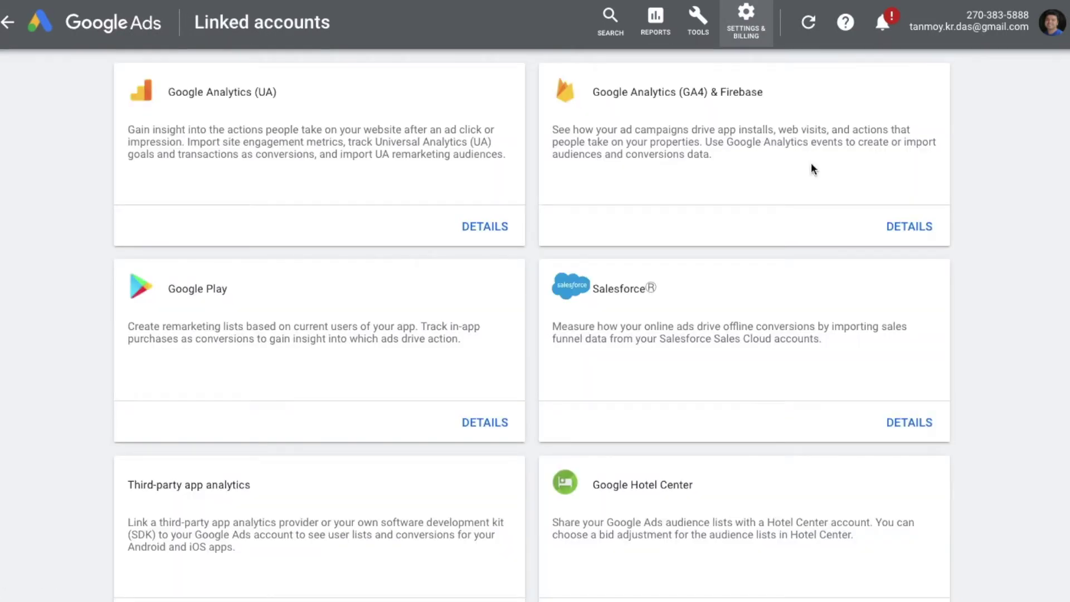
scroll(991, 396, "down", 7)
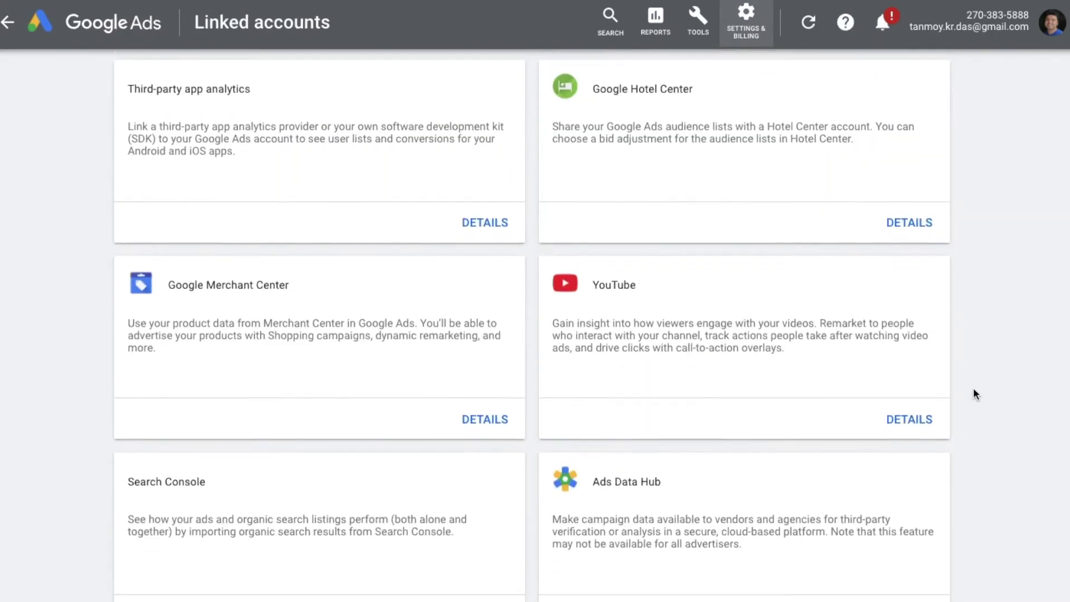
double_click(614, 282)
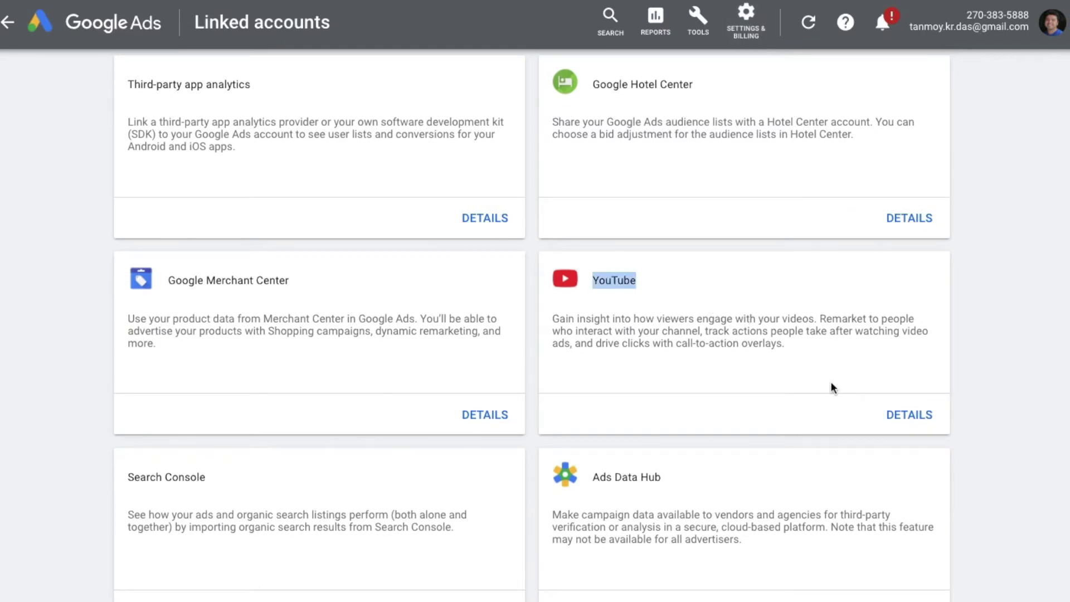
left_click(908, 416)
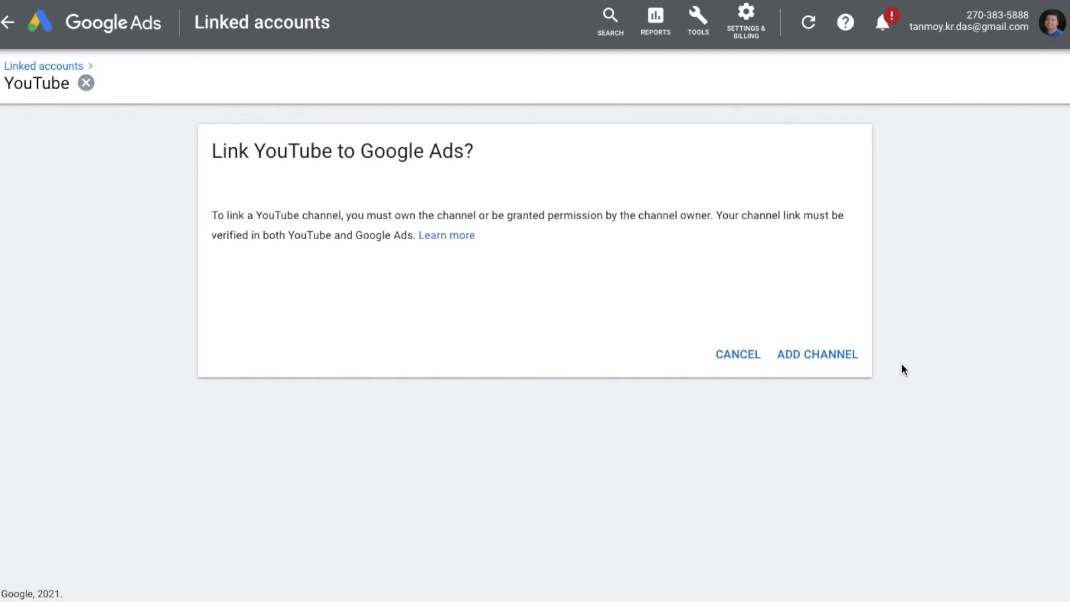
- Start adding a YouTube channel, search for "ipl", and choose the IPL Highlights 2020 channel
left_click(831, 363)
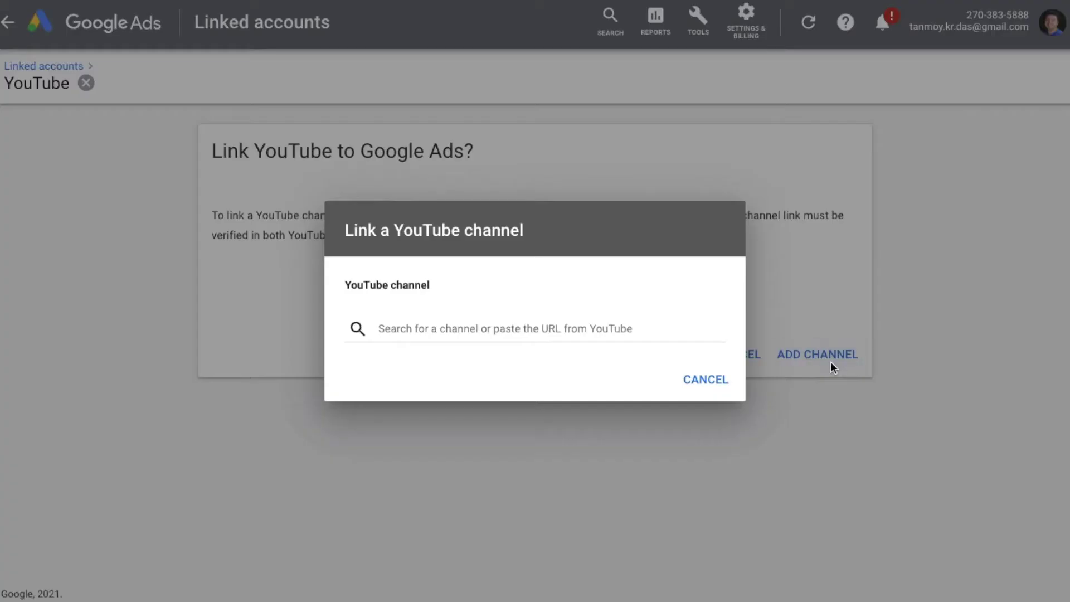
left_click(543, 330)
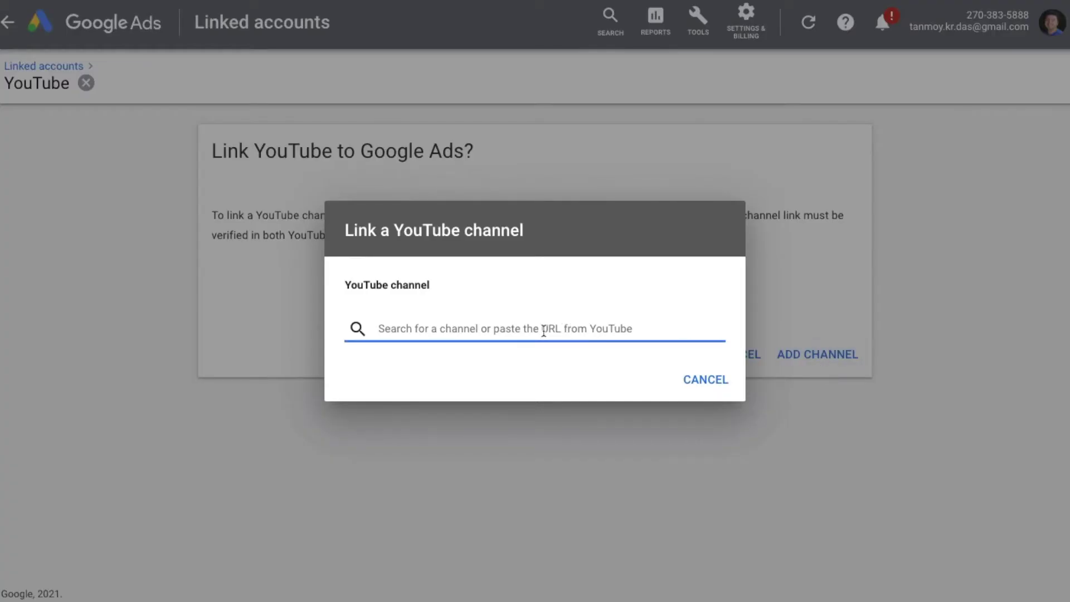
type("ipl")
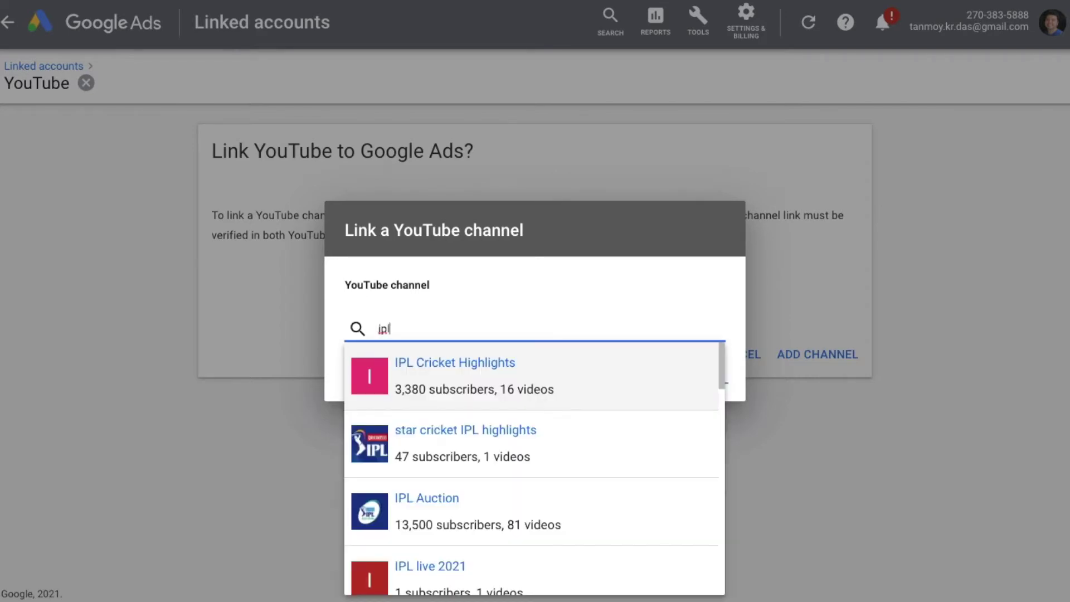
scroll(624, 454, "down", 2)
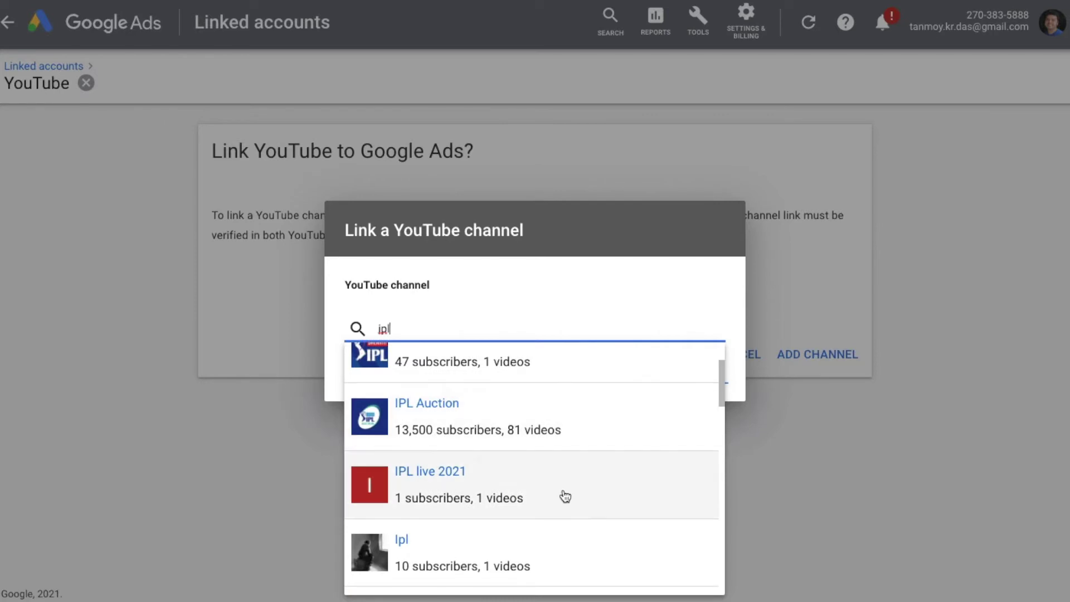
scroll(579, 493, "down", 4)
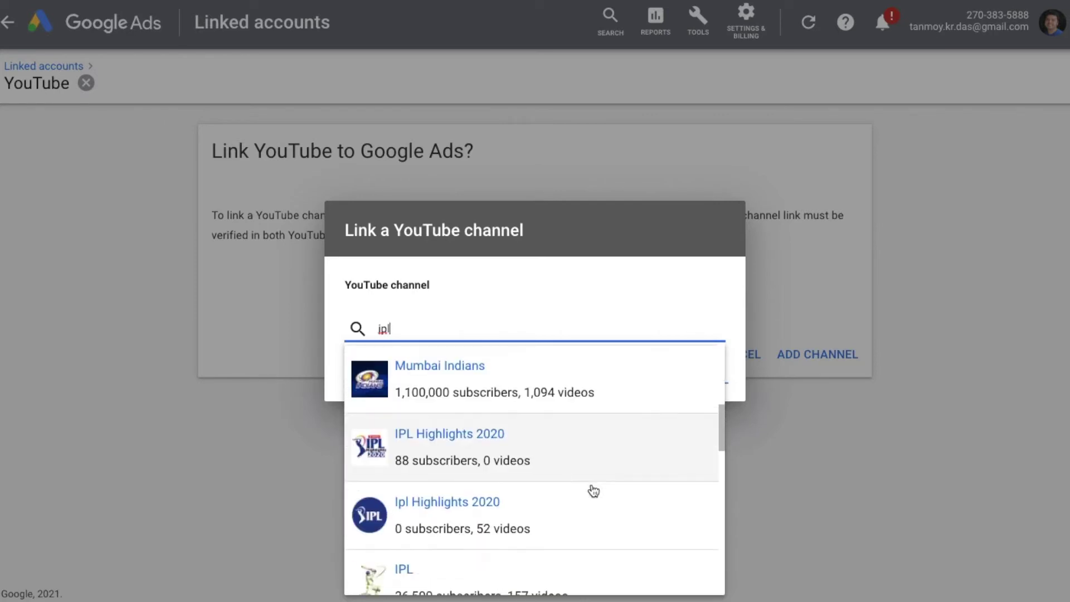
left_click(592, 434)
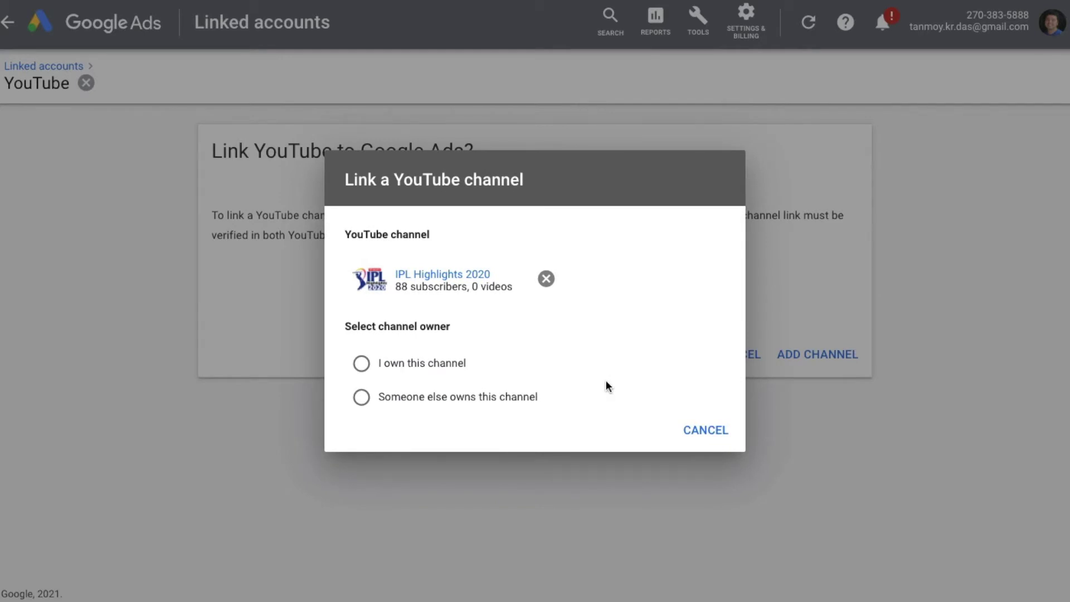
- Compare the "I own this channel" and "Someone else owns this channel" options, then cancel the channel link
left_click(400, 364)
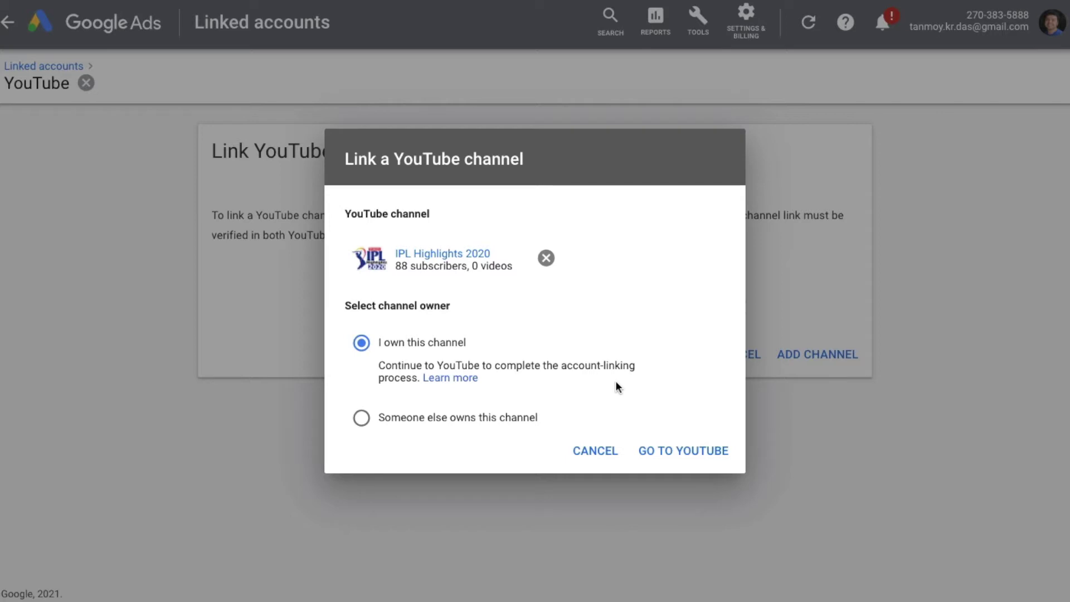
left_click(409, 418)
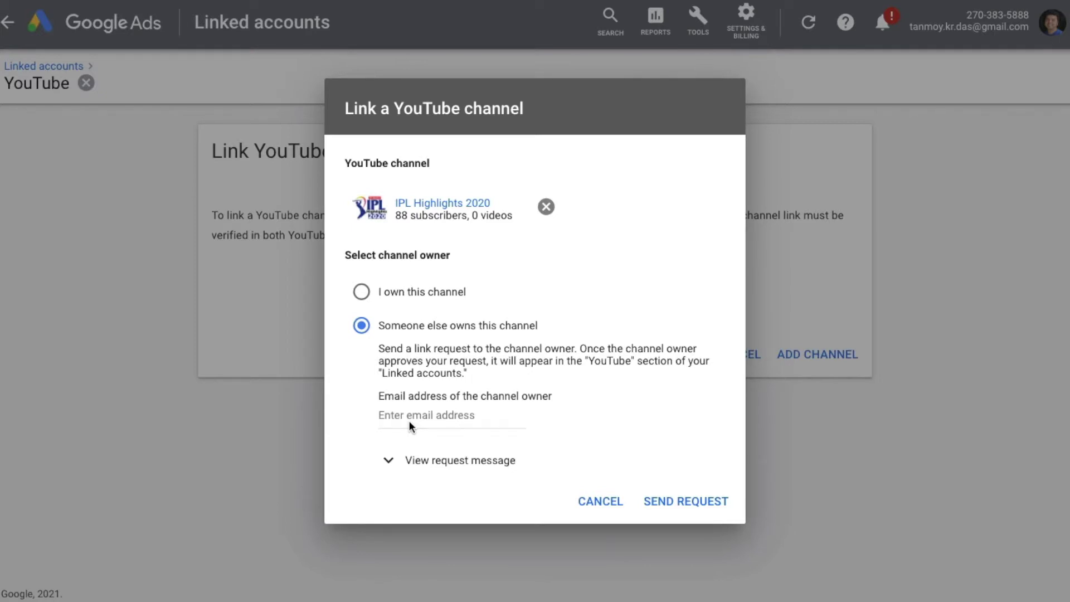
left_click(399, 291)
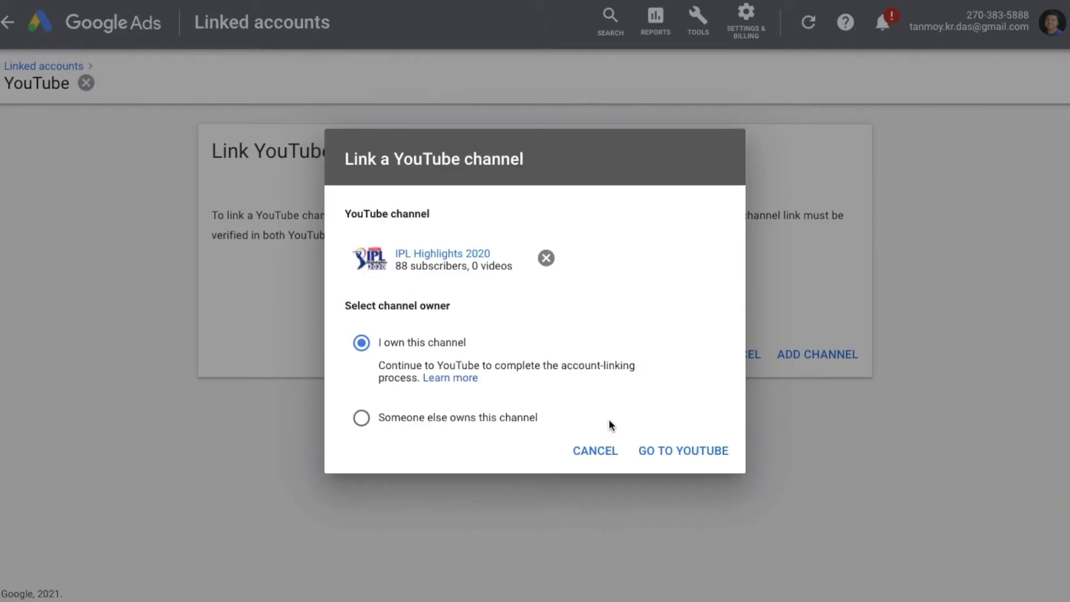
left_click(594, 451)
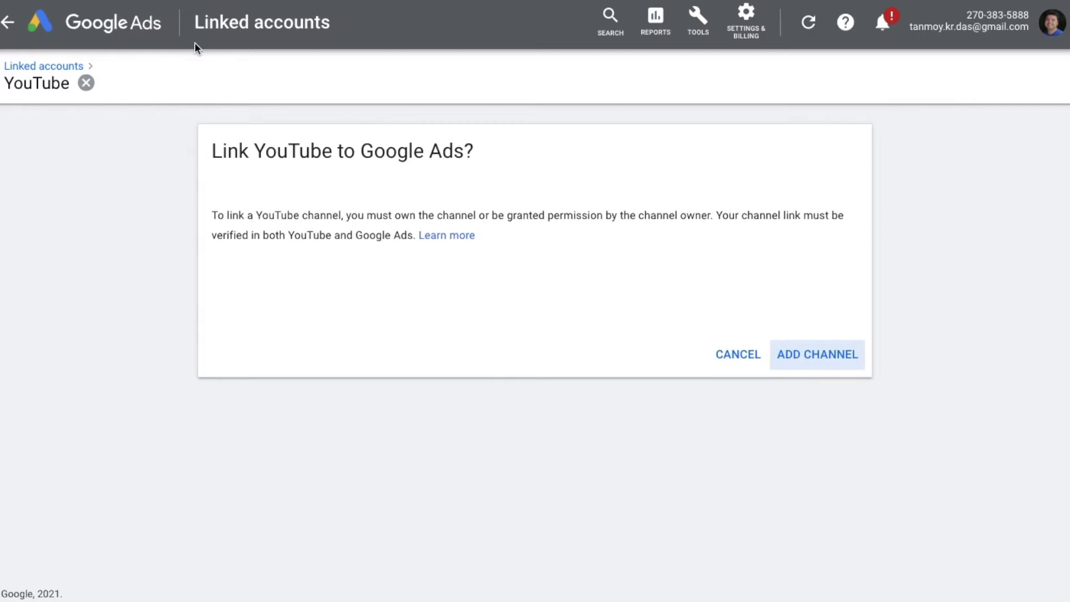
- Return to the account overview and start a new Video campaign with the Brand awareness and reach goal
left_click(98, 34)
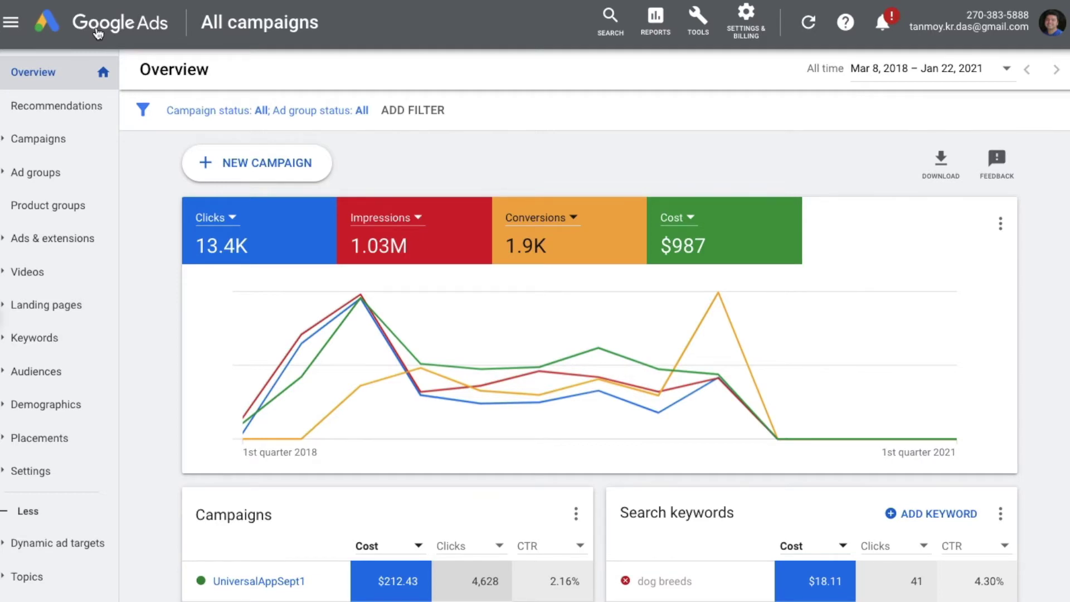
left_click(310, 166)
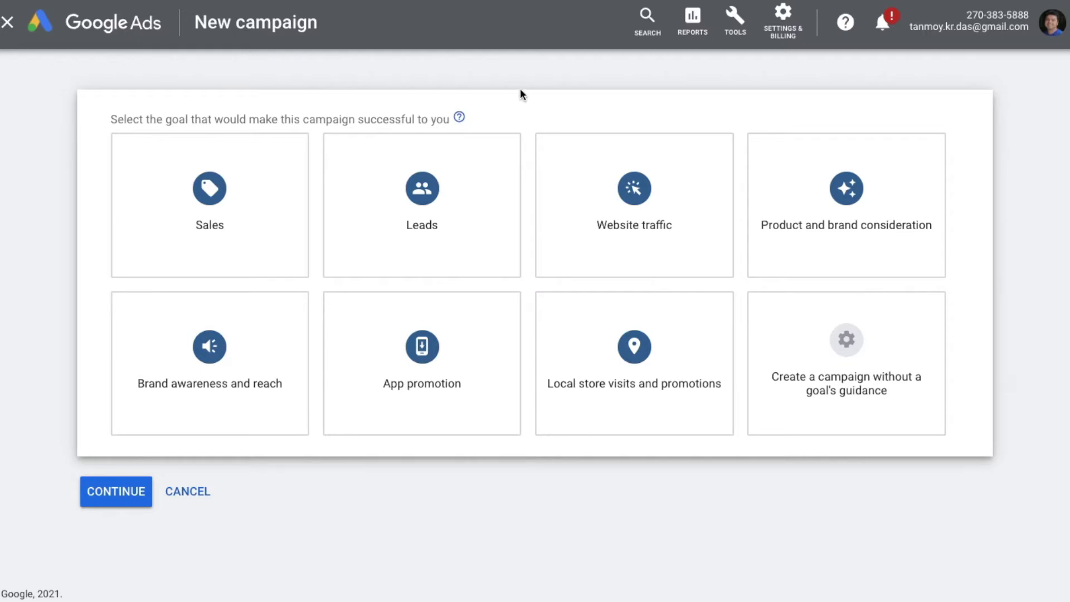
mouse_move(234, 378)
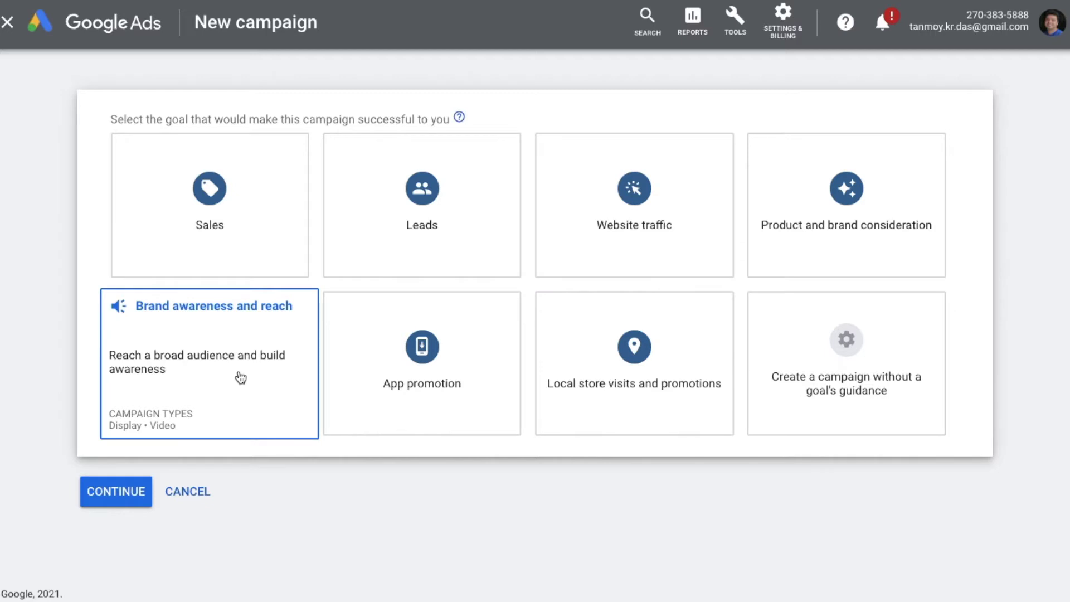
left_click(241, 378)
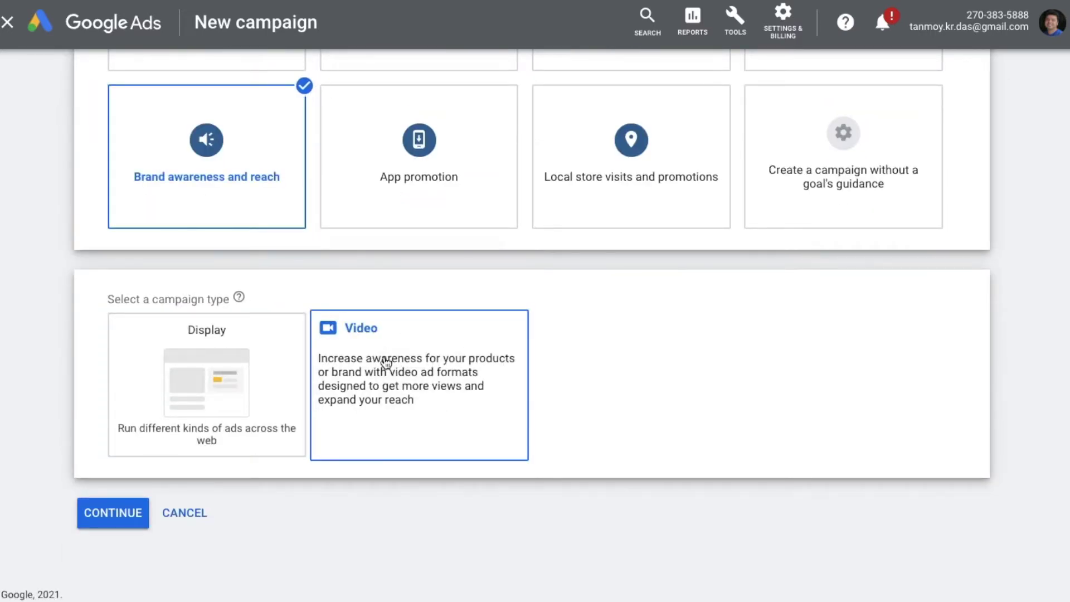
left_click(430, 388)
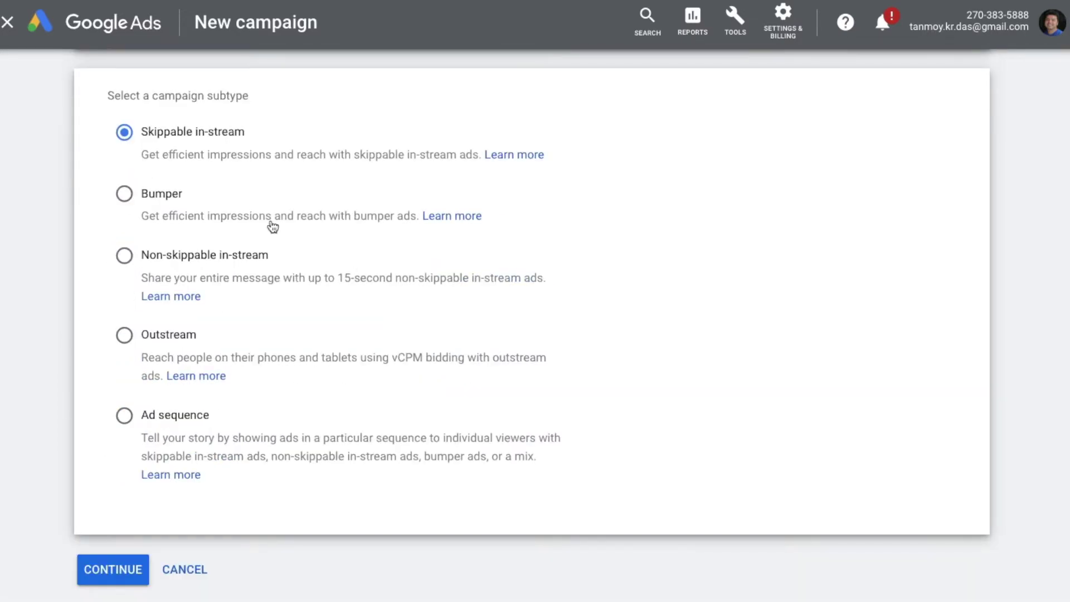
- Choose the Outstream campaign subtype and continue to the campaign settings
left_click(170, 200)
left_click(179, 342)
left_click(114, 567)
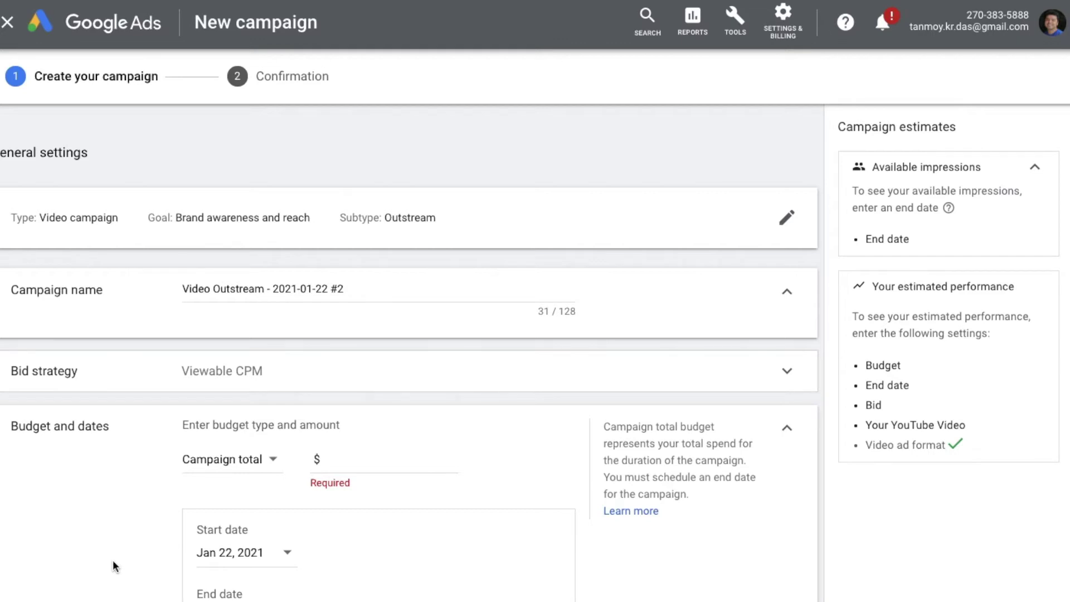
- Rename the campaign to "Video OutstreamJan23"
scroll(113, 564, "down", 3)
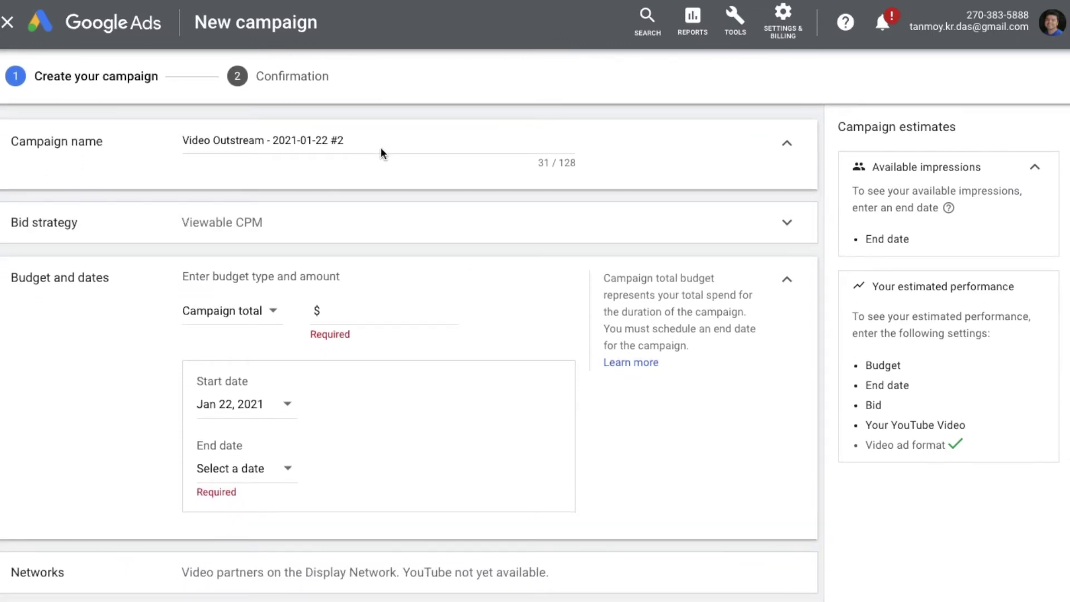
left_click(374, 141)
key("BackSpace")
key("BackSpace")
key("BackSpace")
key("BackSpace")
key("BackSpace")
key("BackSpace")
key("BackSpace")
key("BackSpace")
key("BackSpace")
key("BackSpace")
key("BackSpace")
key("BackSpace")
key("BackSpace")
key("BackSpace")
key("BackSpace")
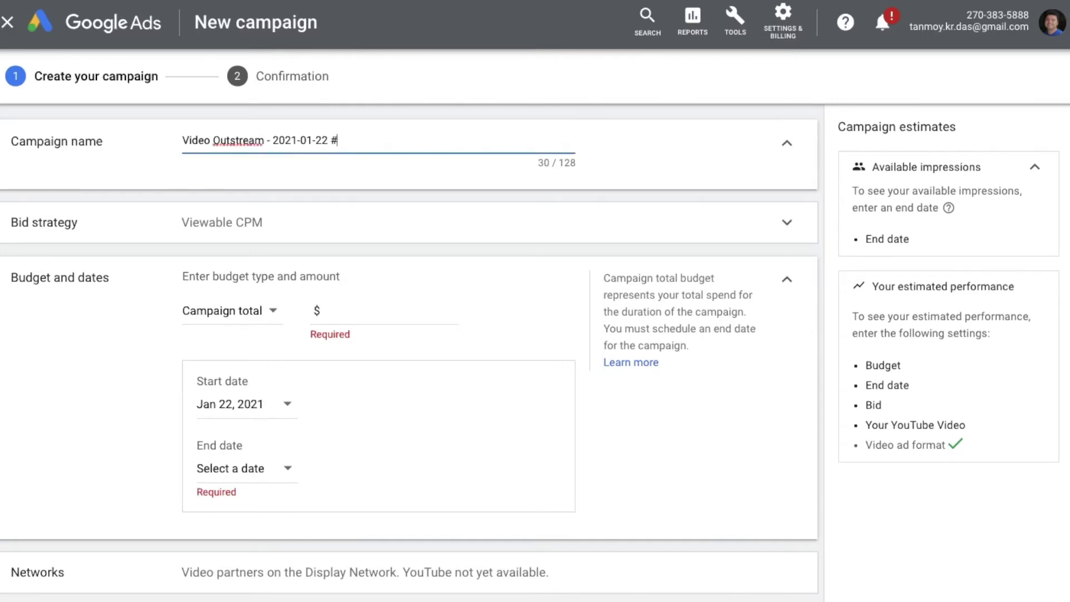
key("BackSpace")
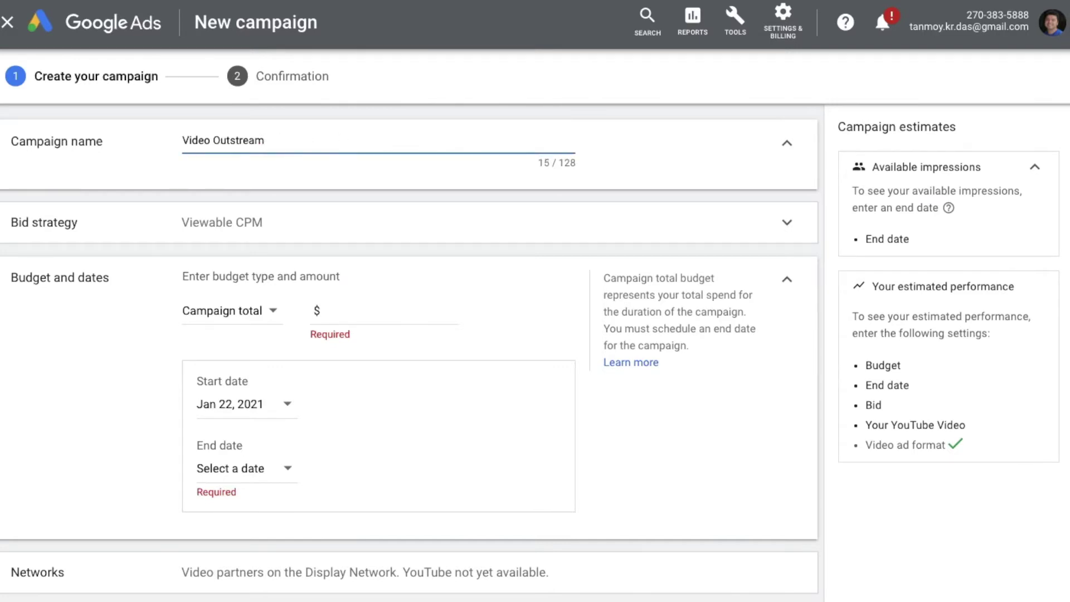
type("Jan23")
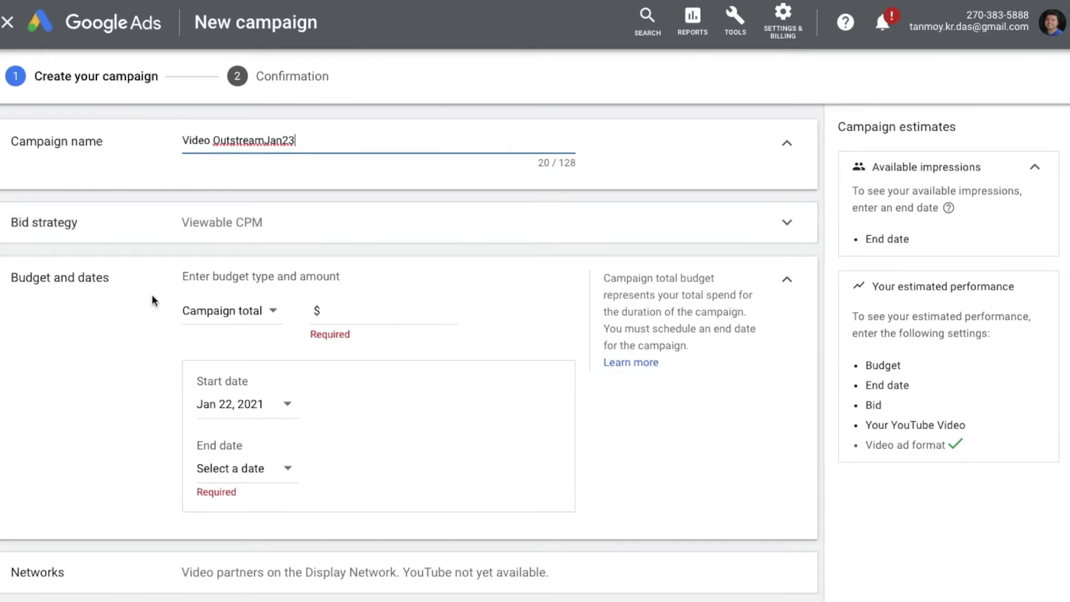
- Change the budget type to Daily and set the amount to $1.00
scroll(109, 390, "down", 2)
scroll(109, 386, "down", 1)
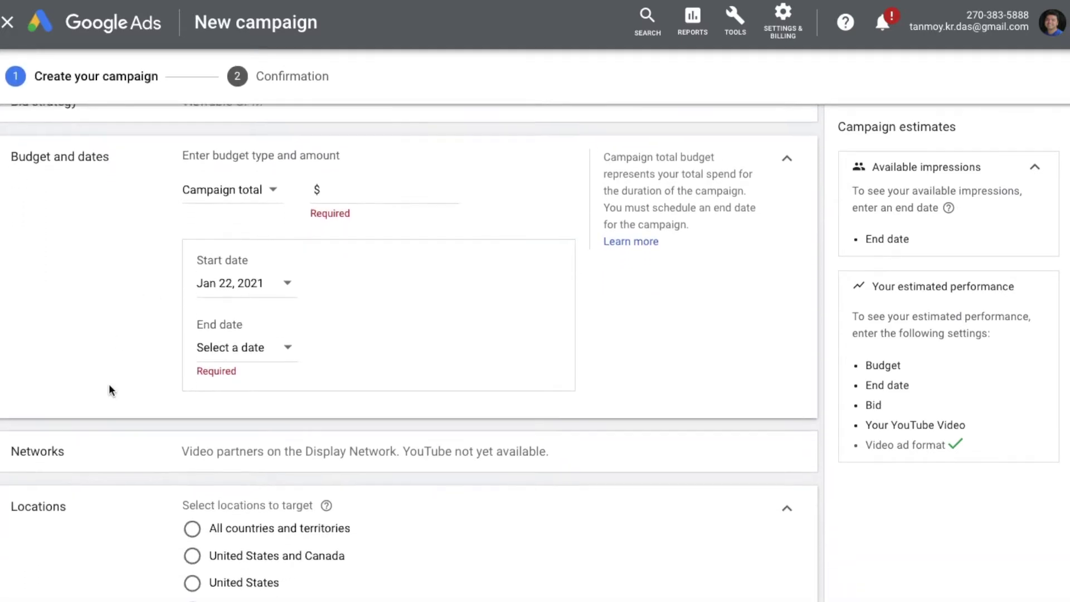
left_click(259, 195)
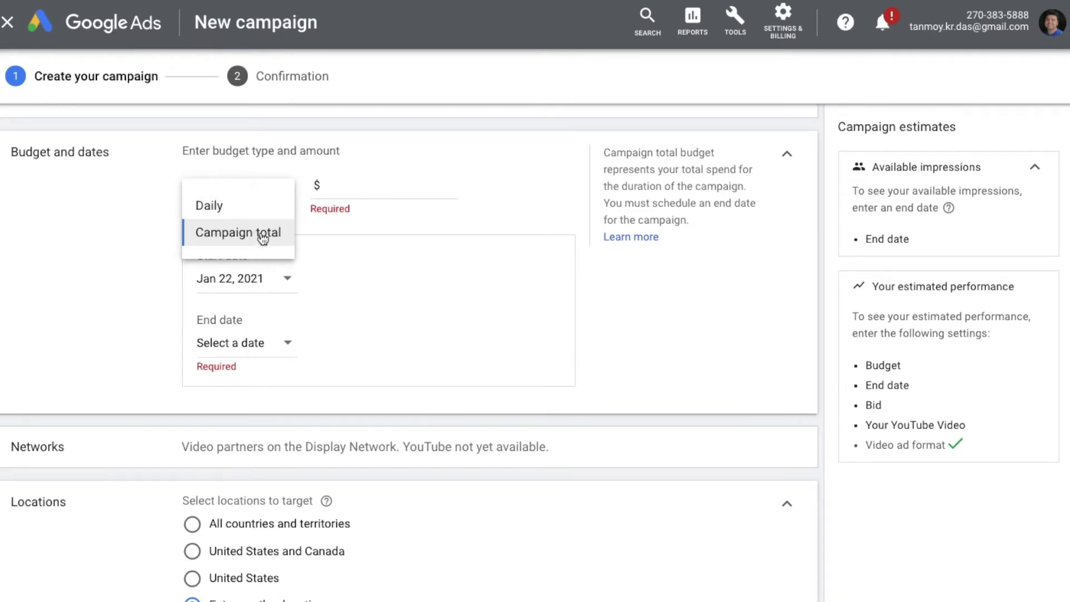
left_click(267, 207)
left_click(362, 184)
type("100")
left_click(125, 257)
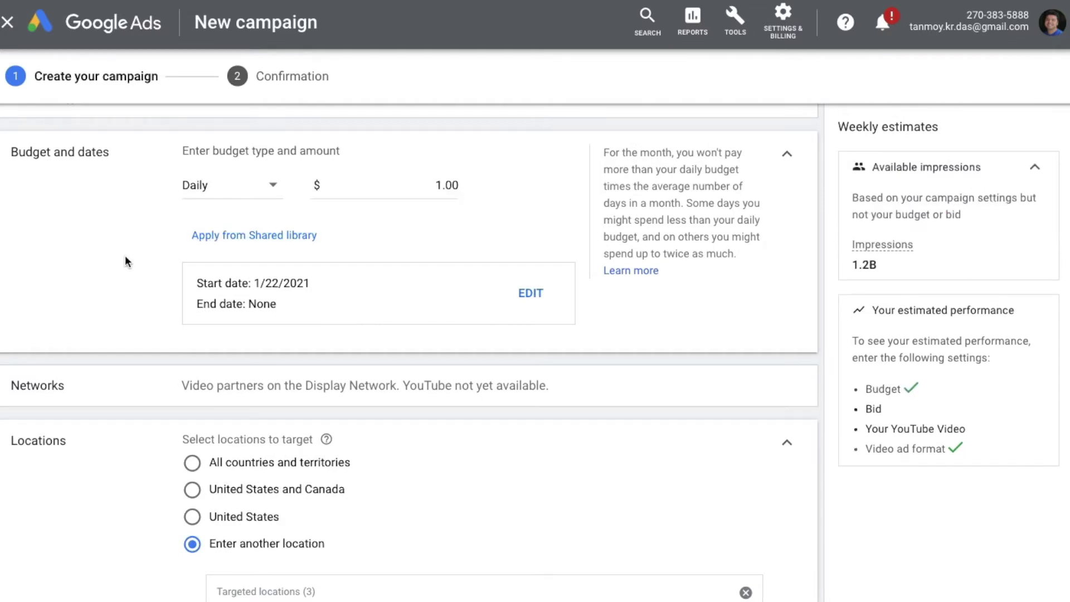
- Edit the campaign dates and set the end date to Feb 28, 2021
scroll(126, 258, "down", 1)
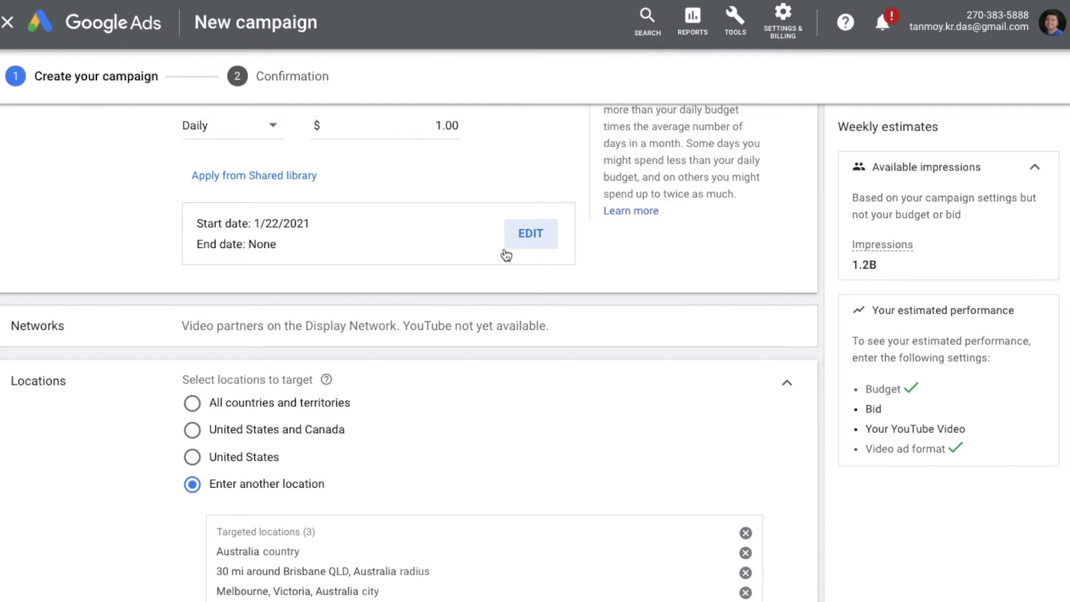
left_click(541, 241)
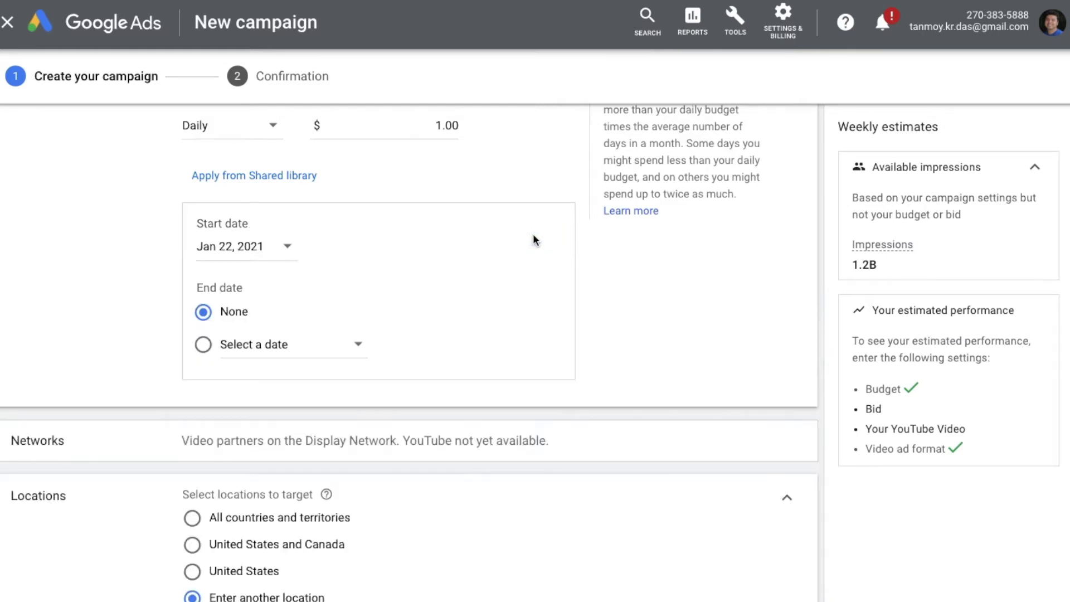
left_click(242, 350)
scroll(358, 300, "down", 4)
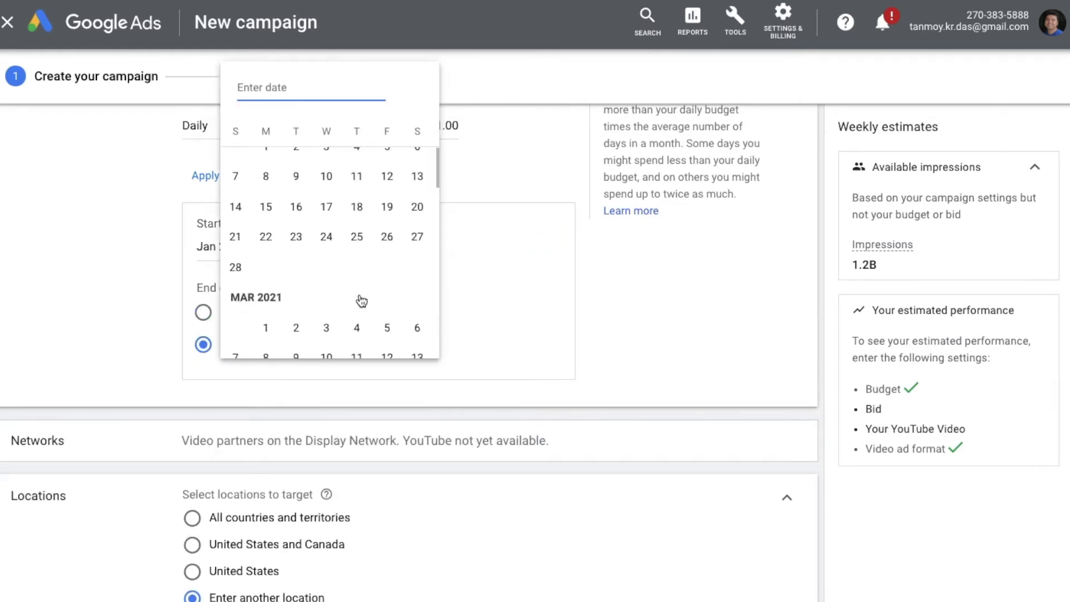
left_click(235, 267)
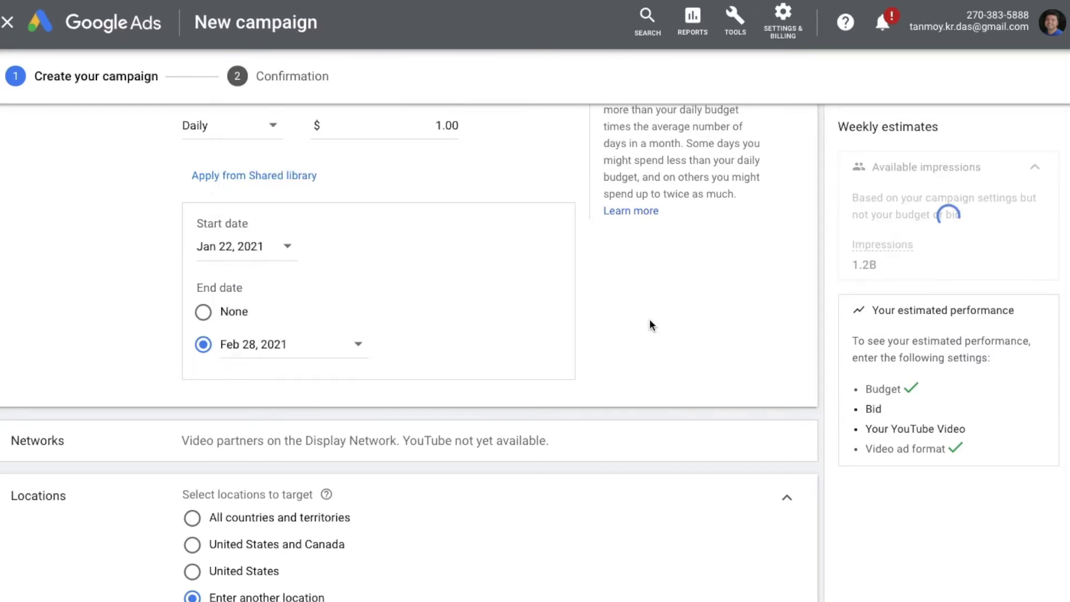
scroll(658, 363, "down", 4)
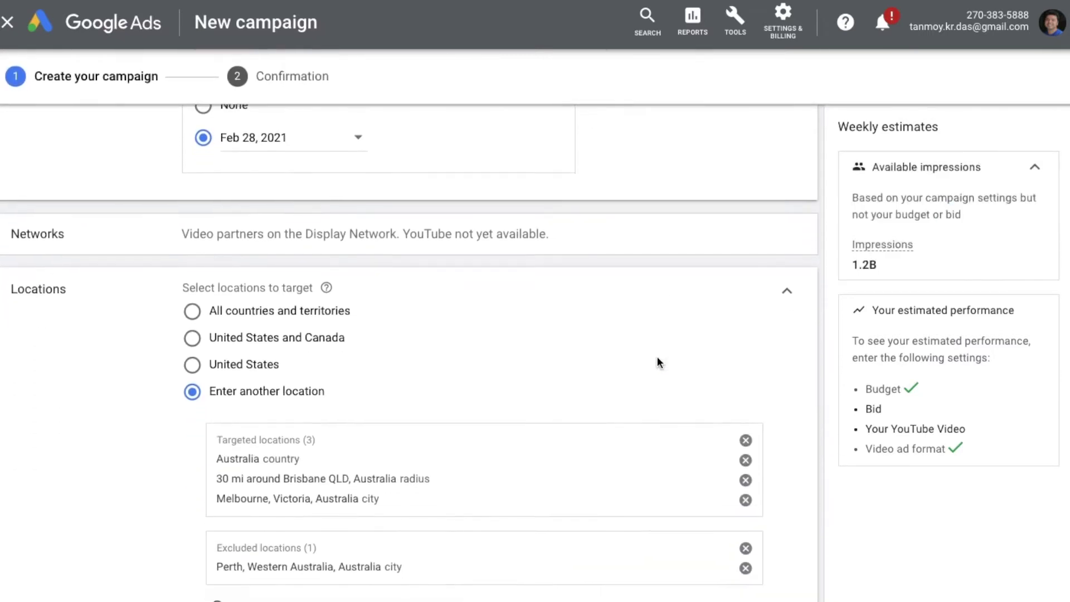
scroll(657, 362, "down", 1)
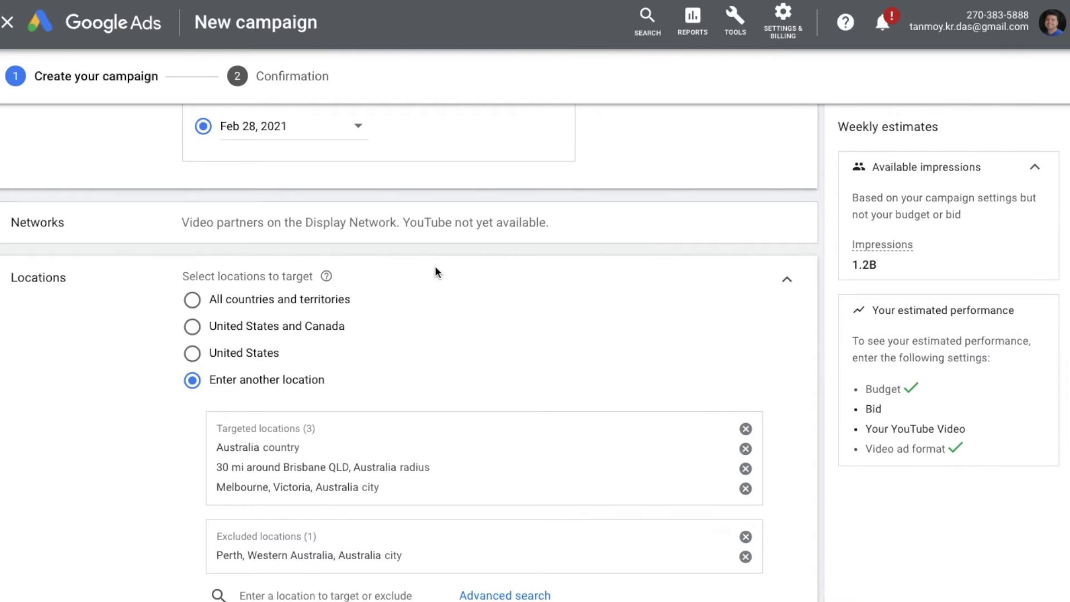
scroll(436, 271, "down", 3)
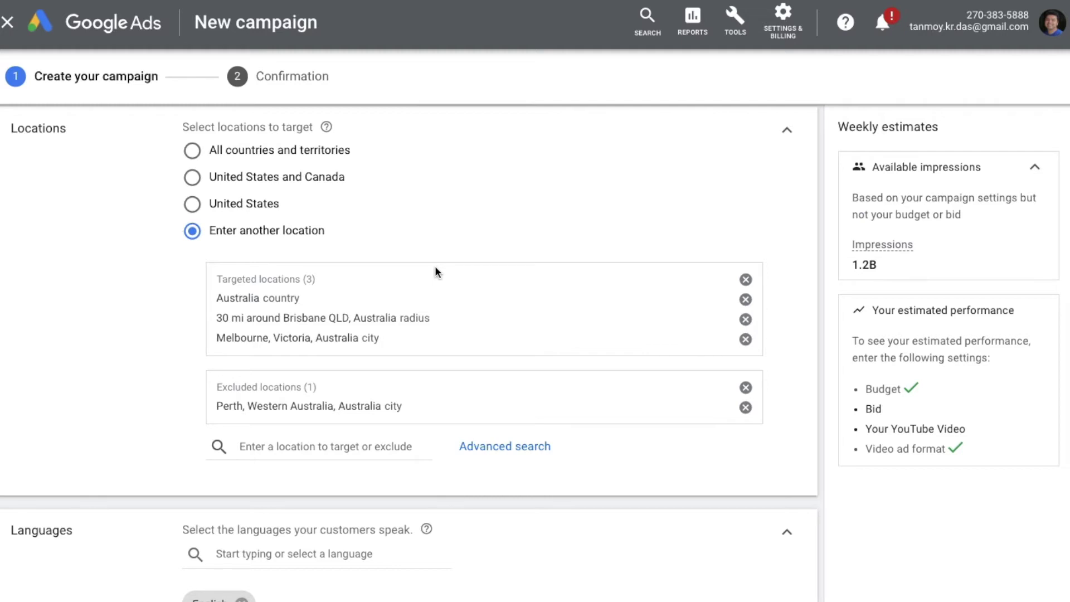
- Review the campaign's targeted and excluded locations and the location search field
double_click(240, 387)
left_click(288, 440)
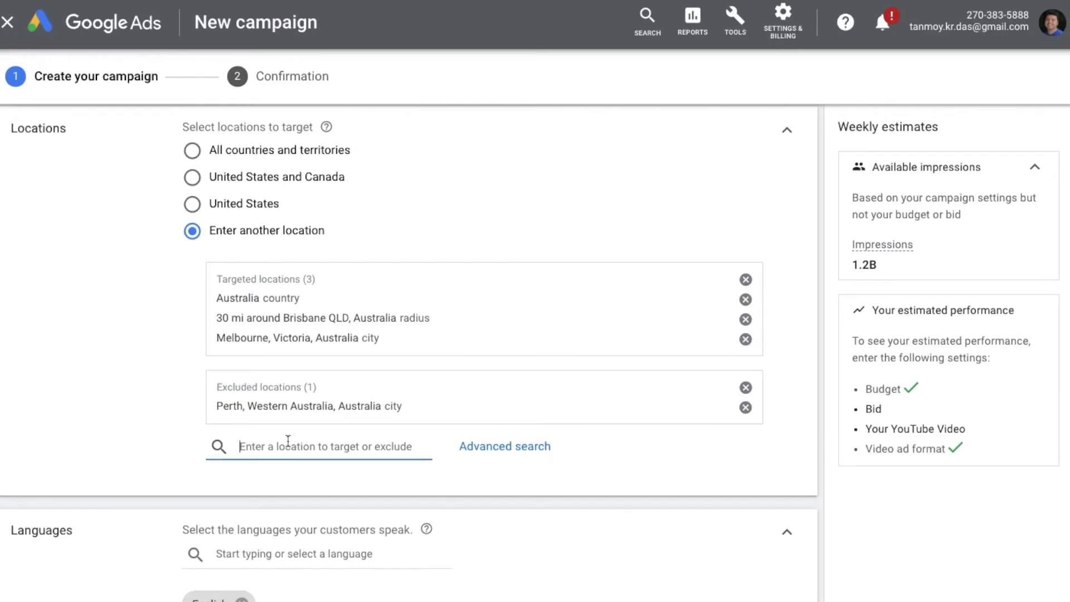
scroll(287, 440, "down", 5)
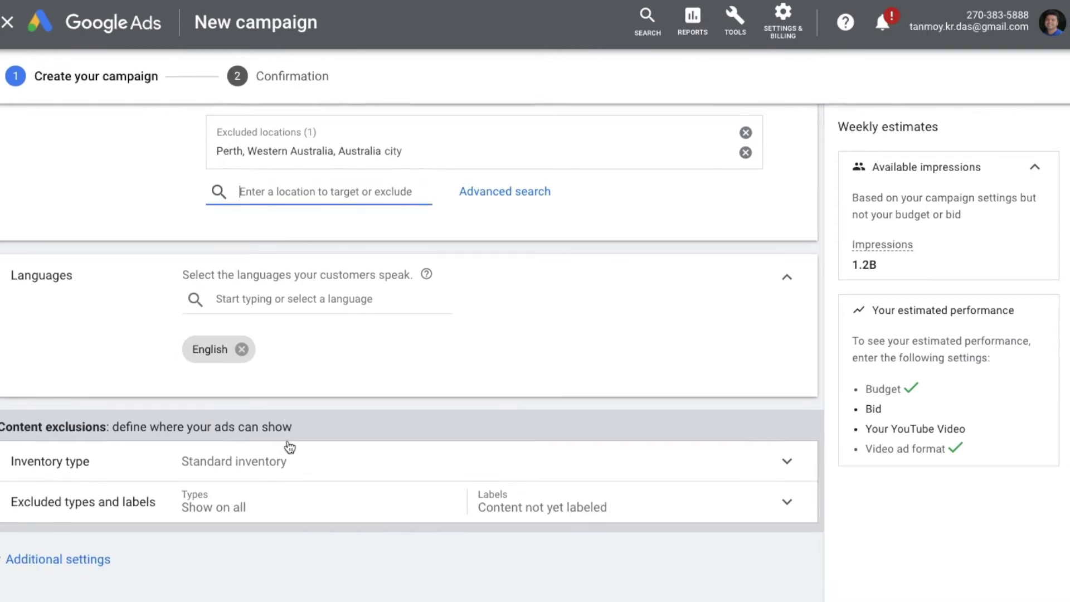
scroll(287, 441, "down", 1)
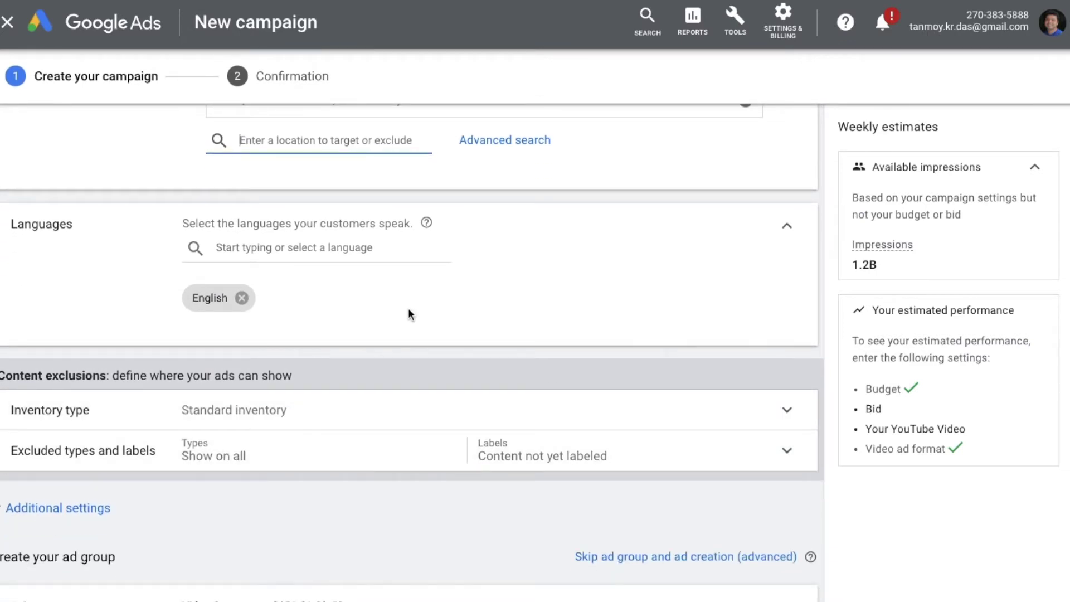
- Look through the available customer languages in the campaign's language list
left_click(304, 251)
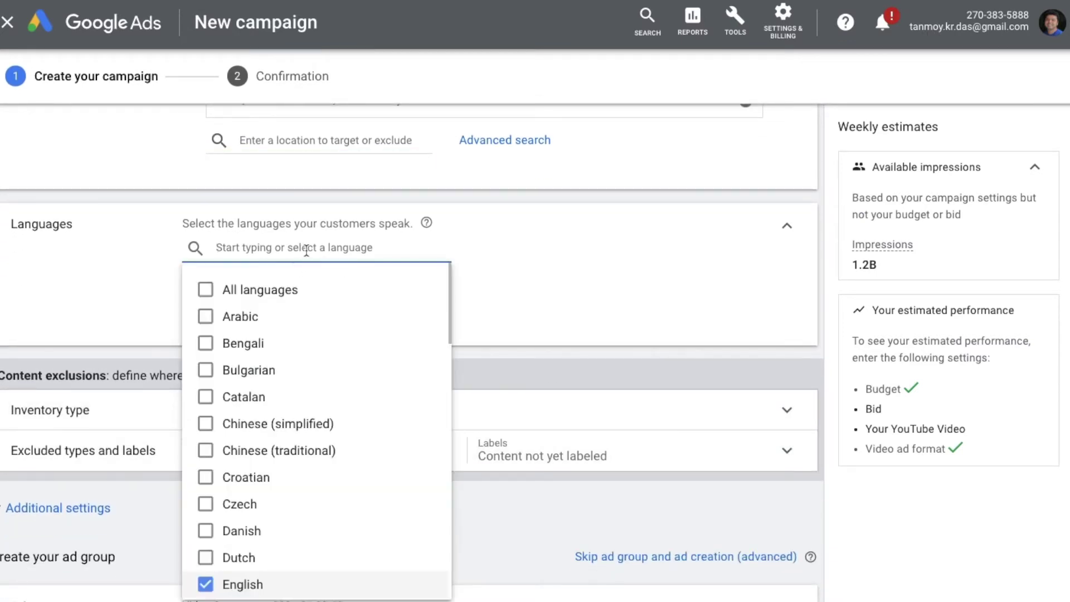
scroll(353, 535, "down", 4)
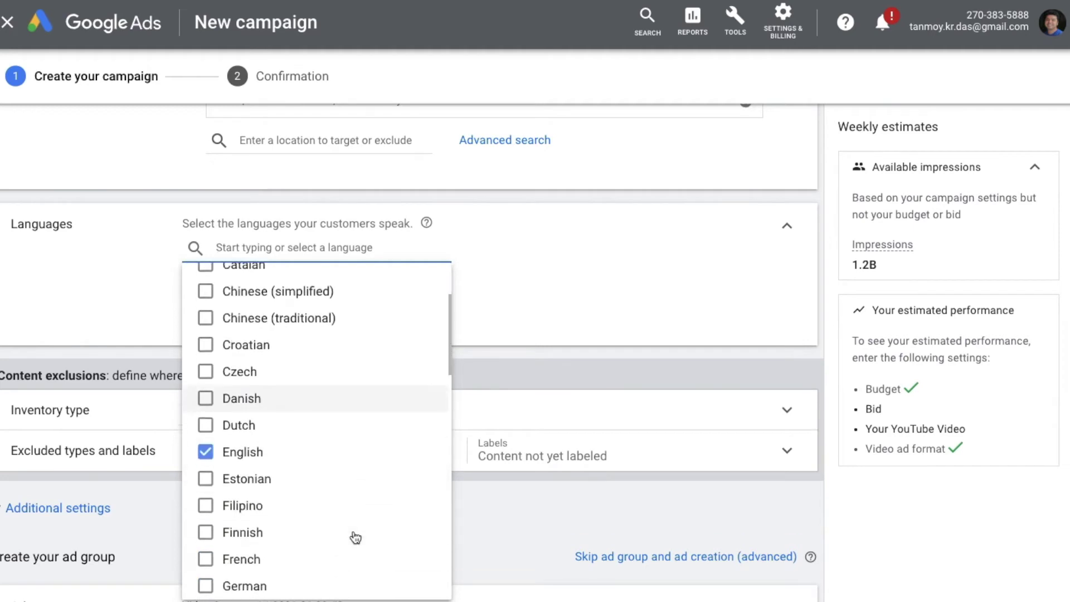
scroll(354, 537, "down", 5)
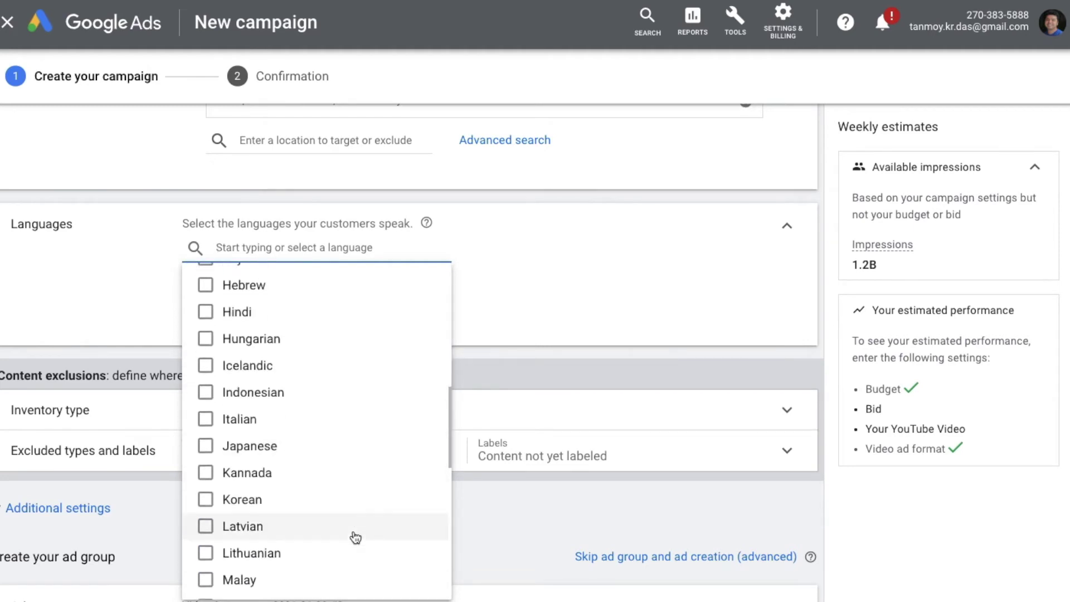
left_click(551, 283)
scroll(551, 283, "down", 3)
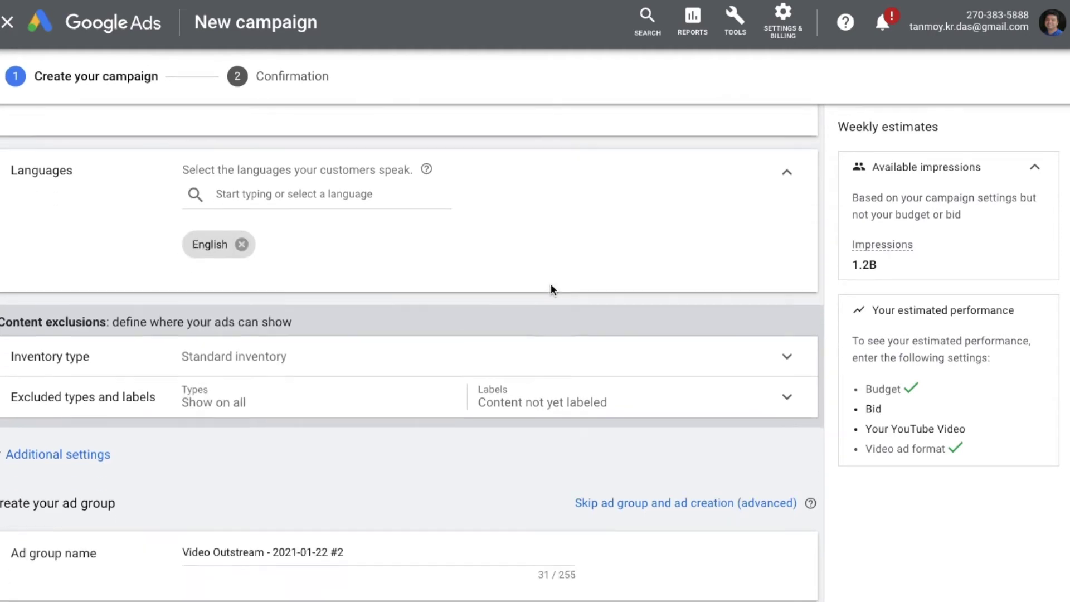
- Examine the content exclusion options for inventory type and for excluded types and labels
scroll(551, 289, "down", 2)
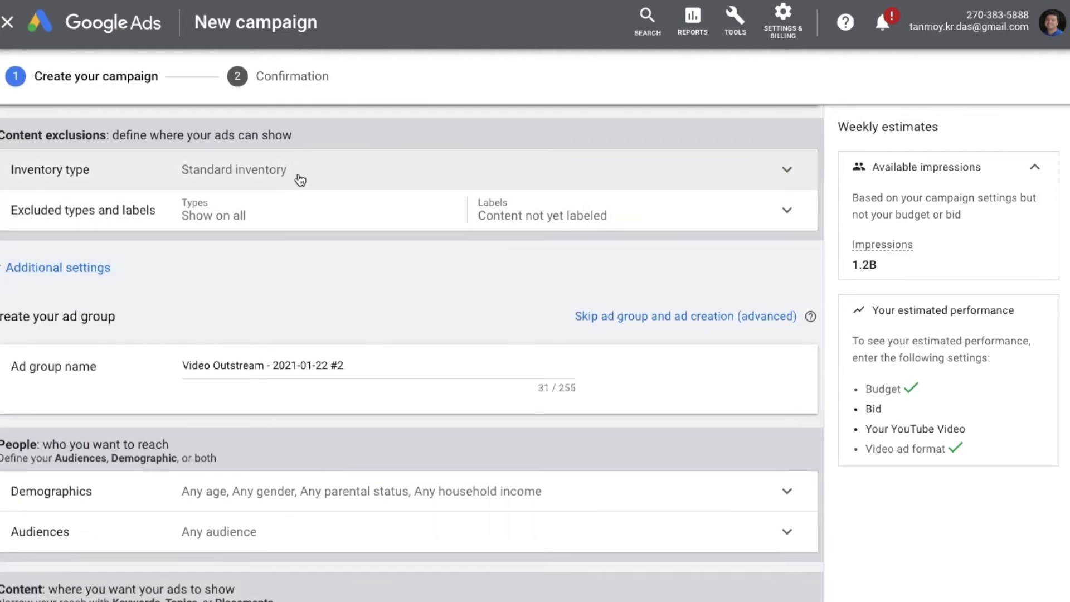
left_click(343, 180)
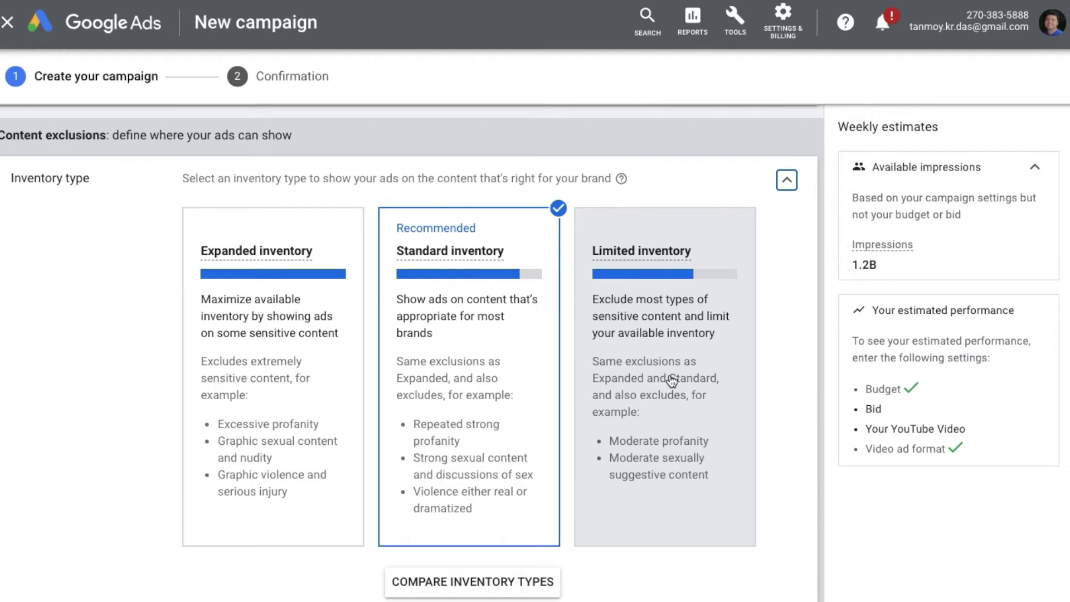
left_click(786, 180)
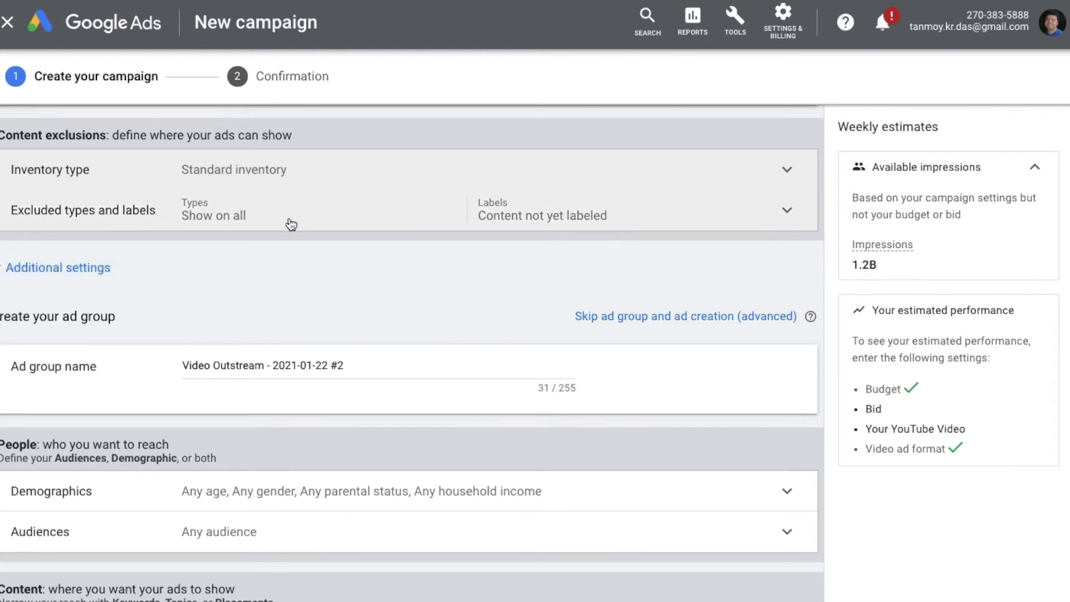
left_click(287, 218)
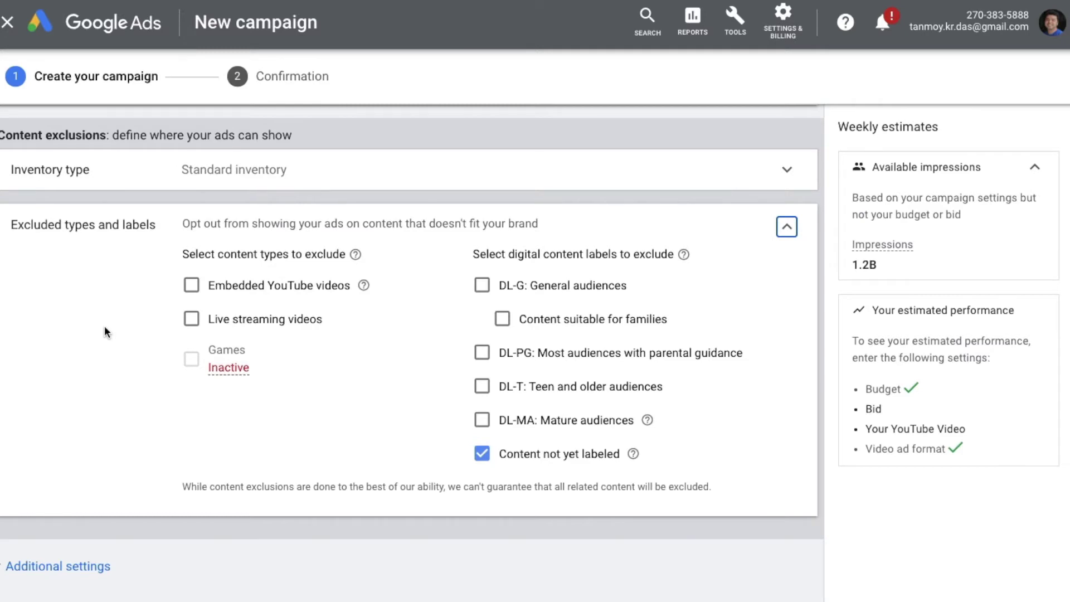
left_click(786, 226)
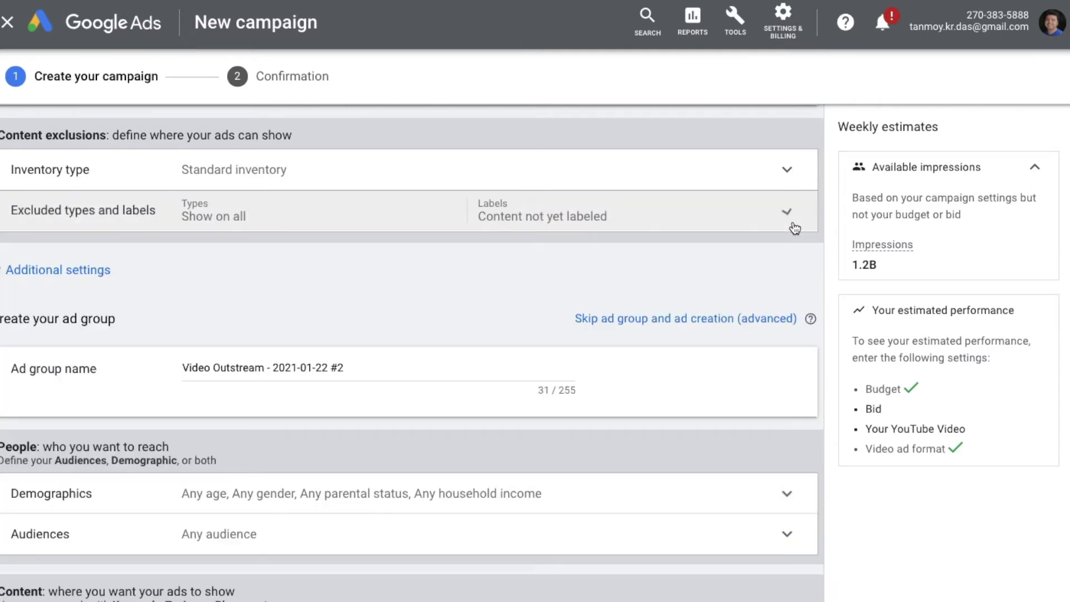
- Expand the additional campaign settings and review the conversion options
left_click(167, 278)
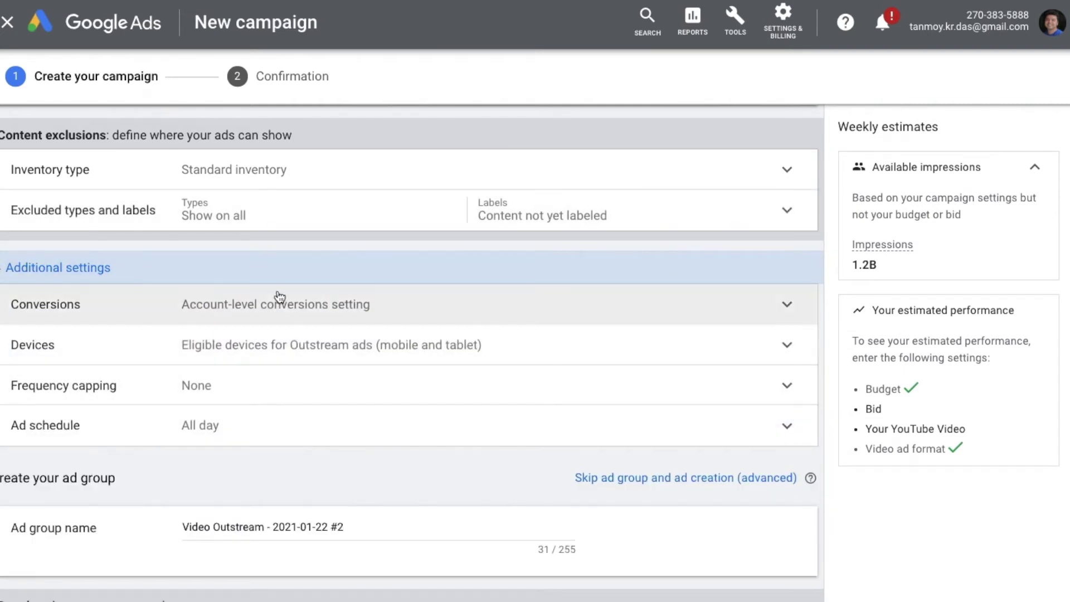
left_click(300, 305)
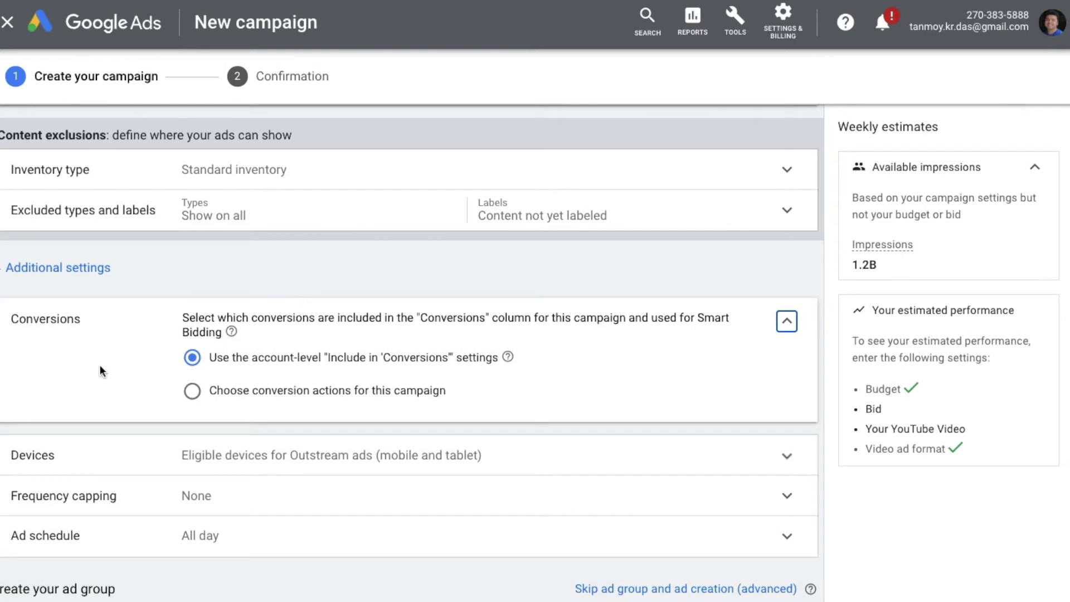
scroll(99, 365, "down", 1)
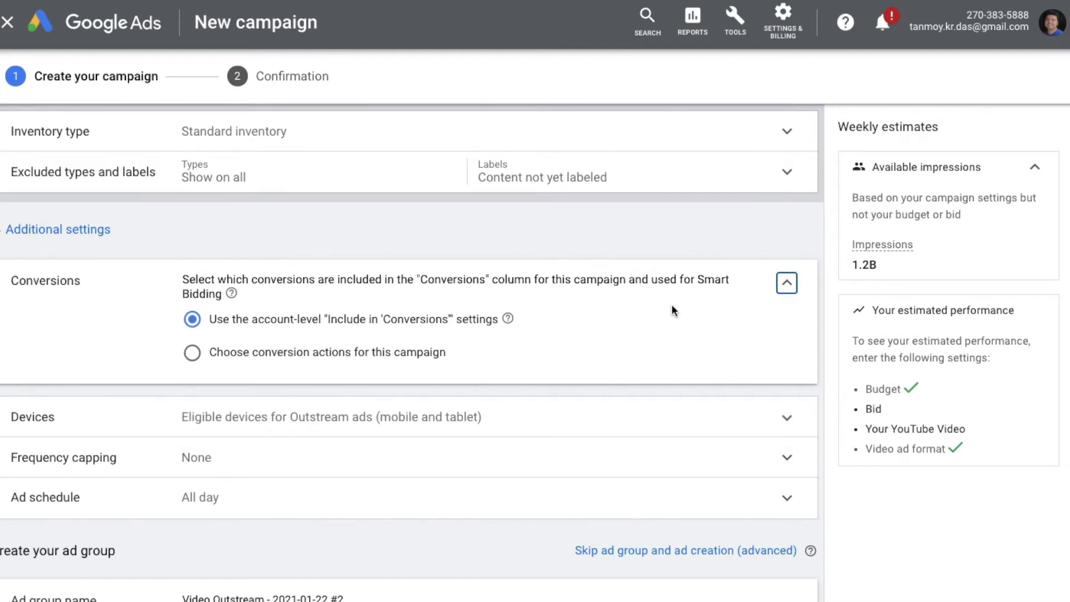
left_click(787, 284)
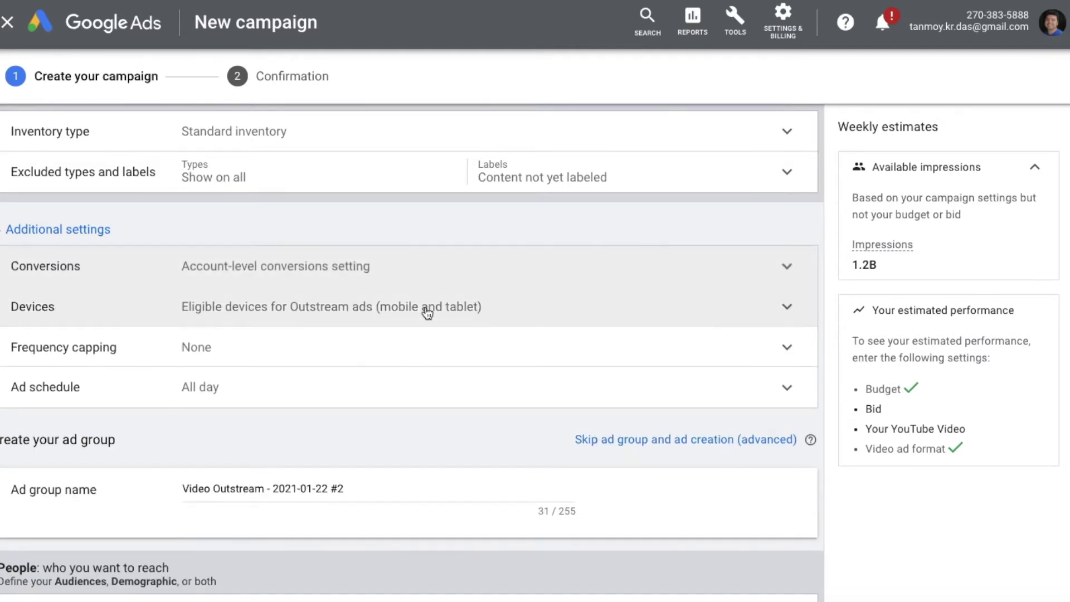
- Review the specific device targeting options, including operating systems, device models and networks
left_click(338, 317)
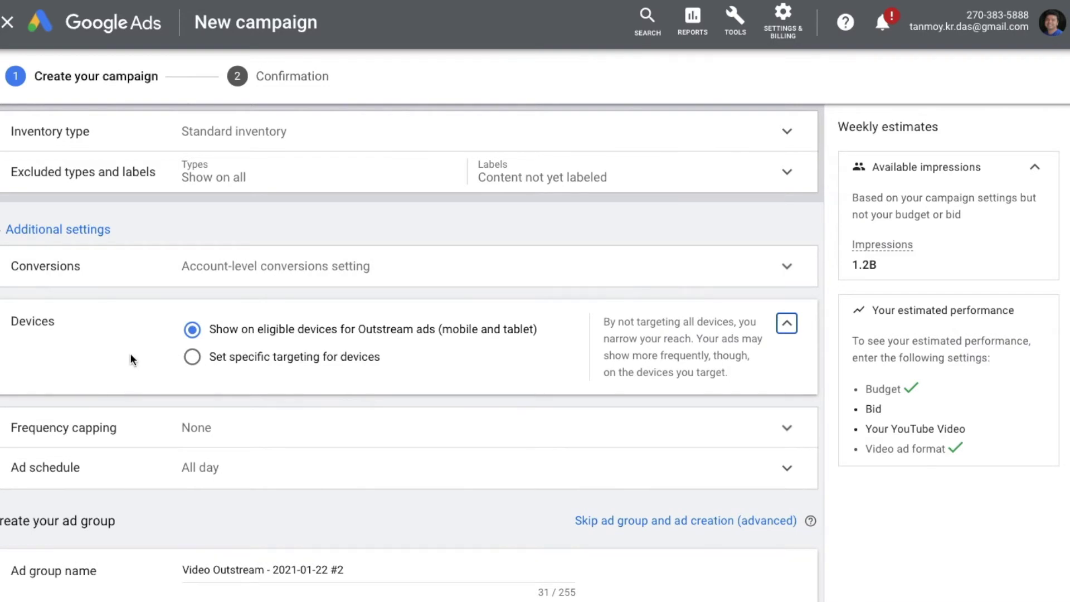
left_click(273, 358)
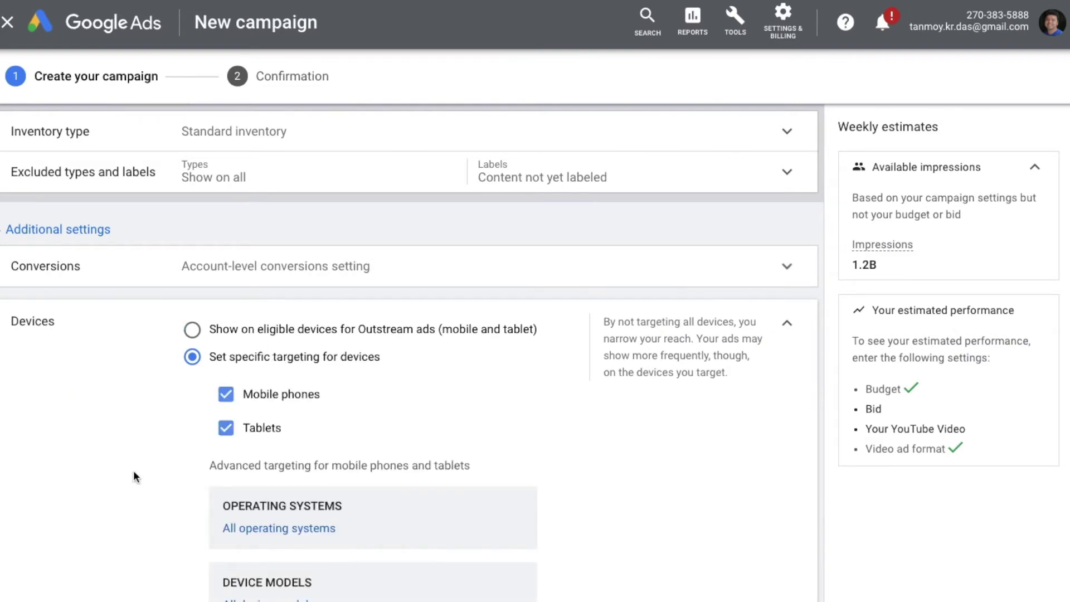
scroll(134, 471, "down", 3)
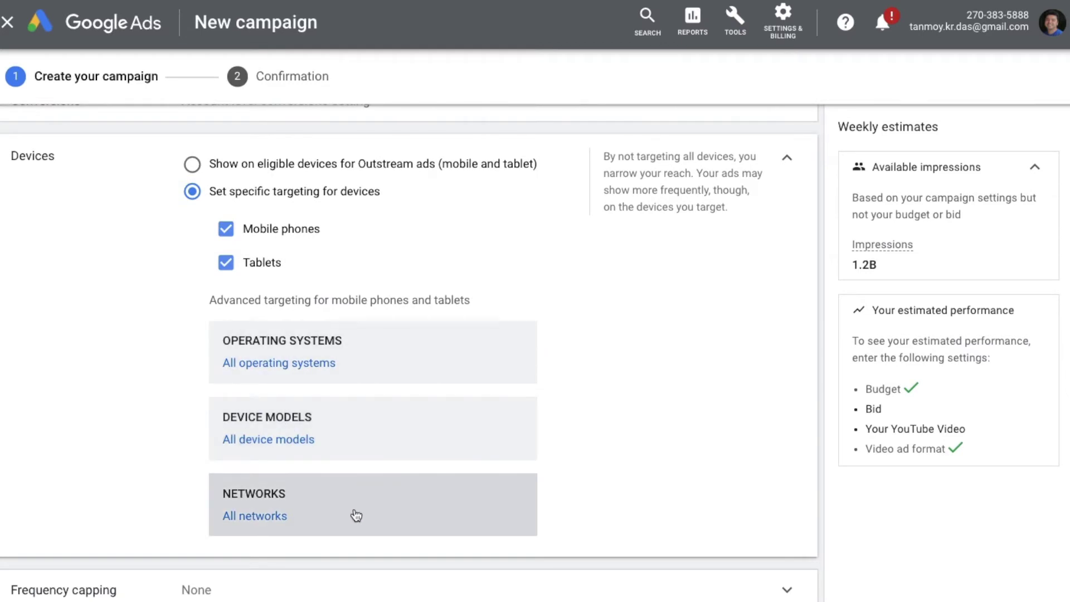
left_click(788, 161)
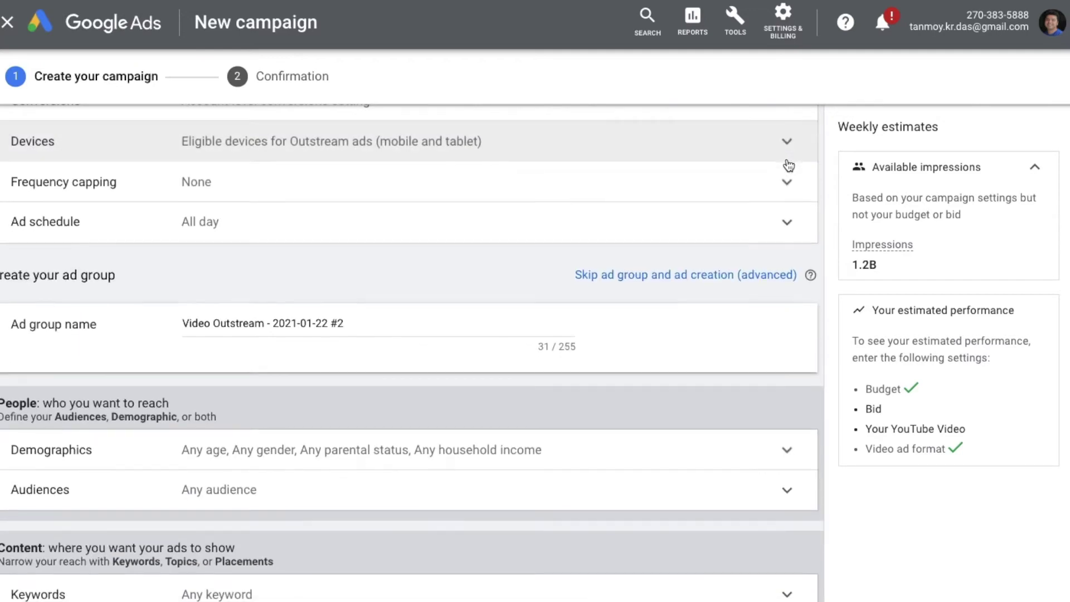
- Try a viewable impression frequency cap of 5 per day for the campaign and clear it again
left_click(311, 184)
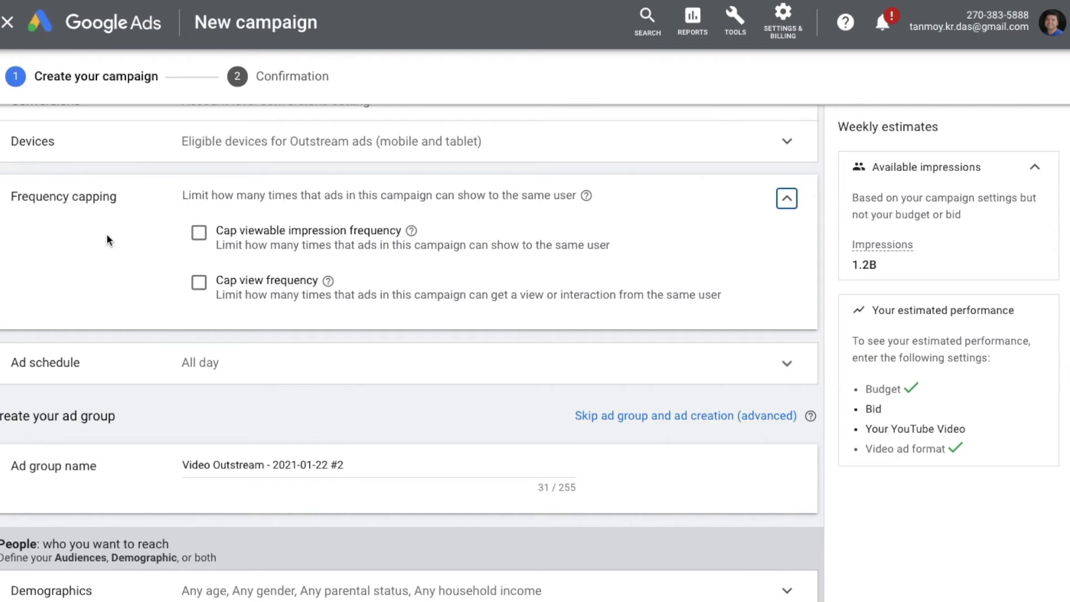
left_click(199, 233)
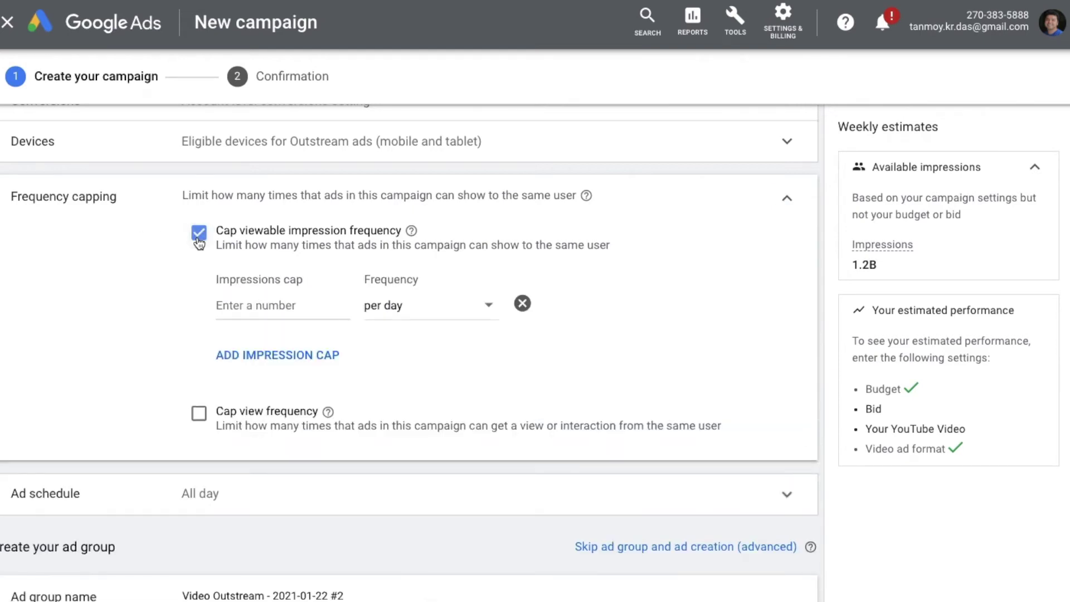
left_click(250, 305)
type("5")
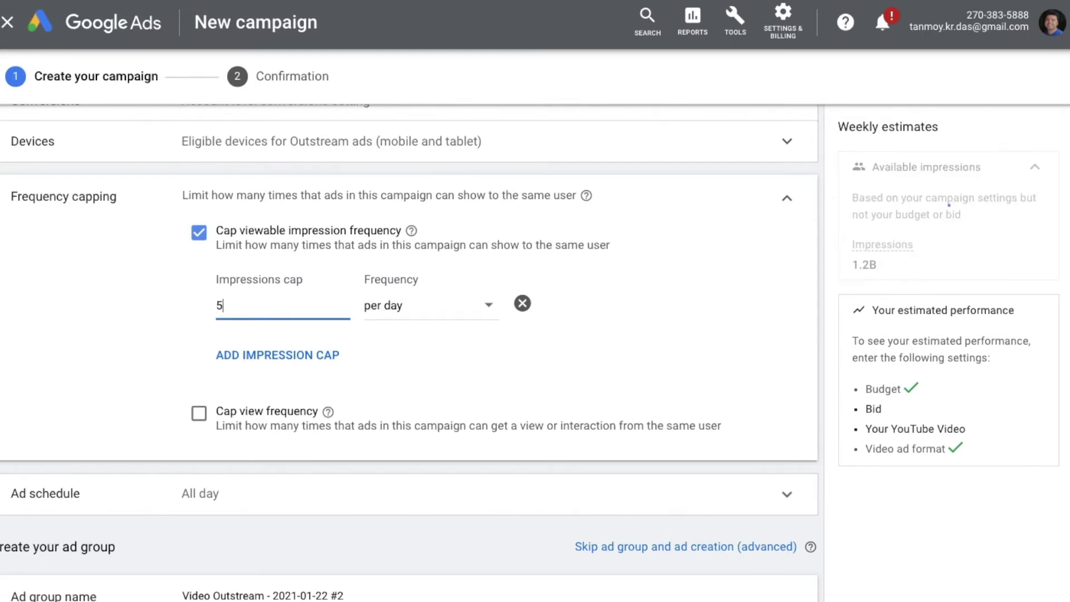
left_click(197, 233)
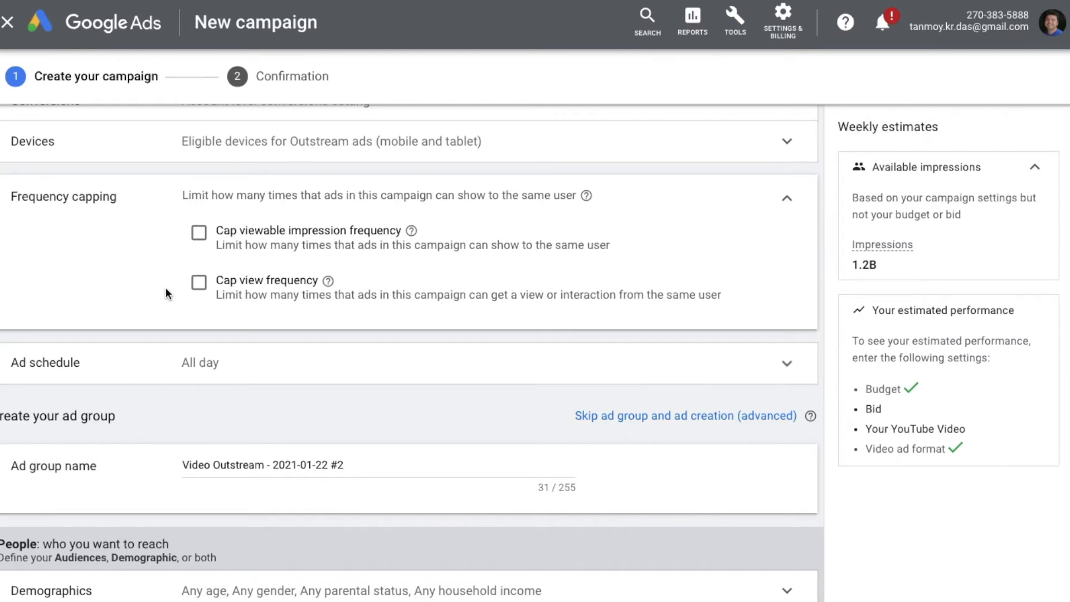
- Try the view frequency cap for the campaign, clear it again and close the frequency capping settings
left_click(193, 288)
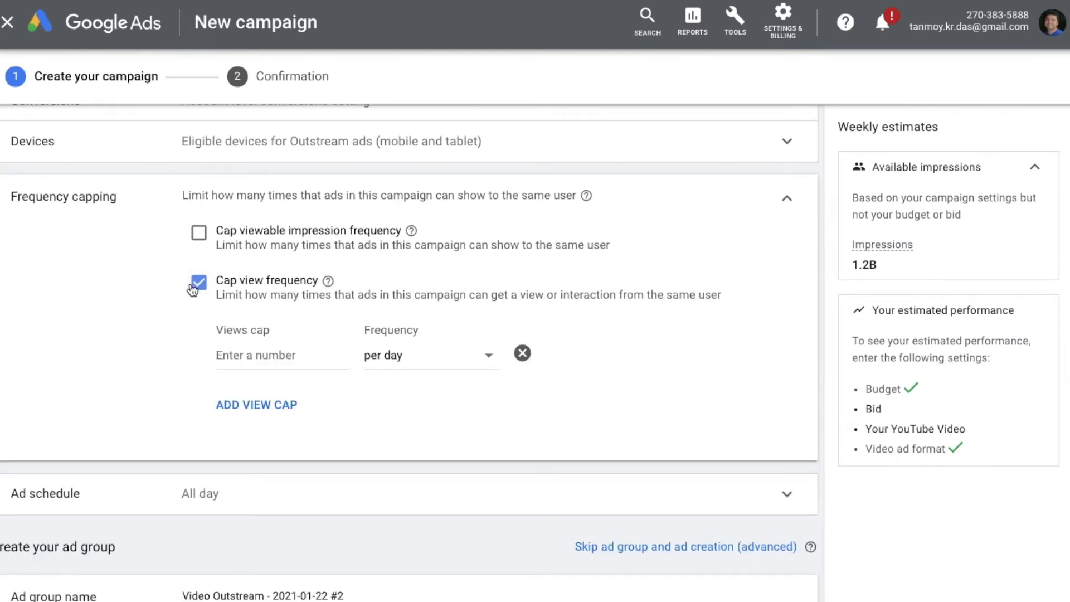
left_click(244, 366)
left_click(199, 283)
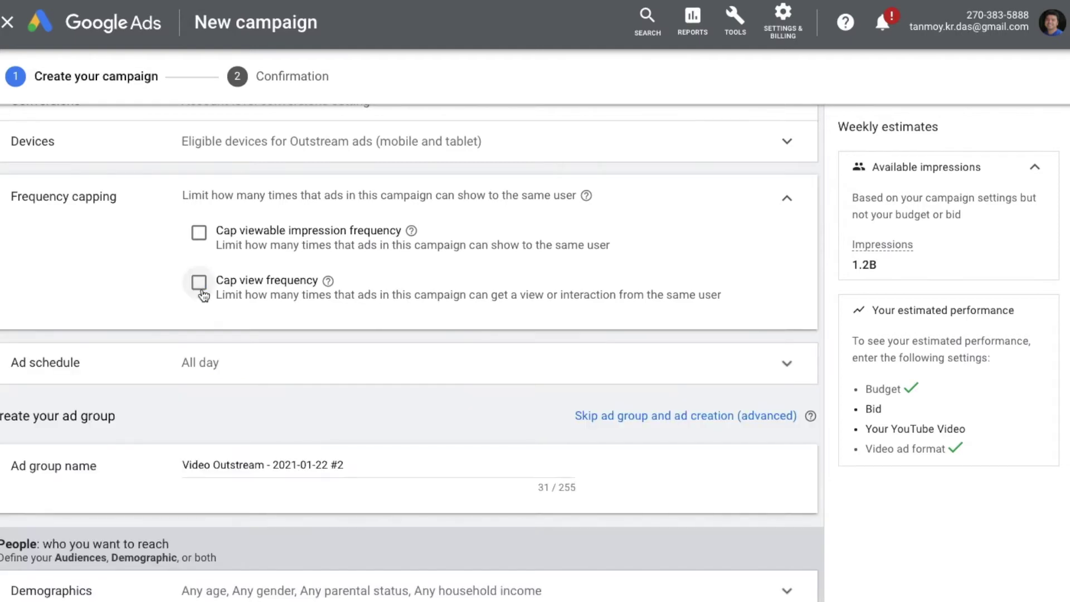
left_click(788, 204)
- Review the day and time options of the campaign's ad schedule
left_click(323, 226)
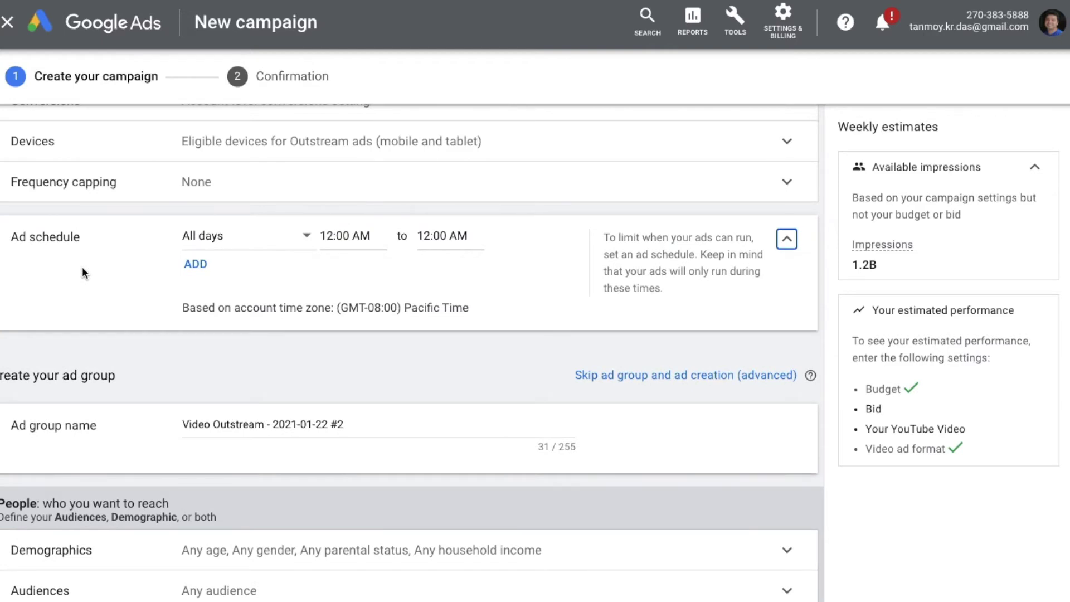
left_click(257, 237)
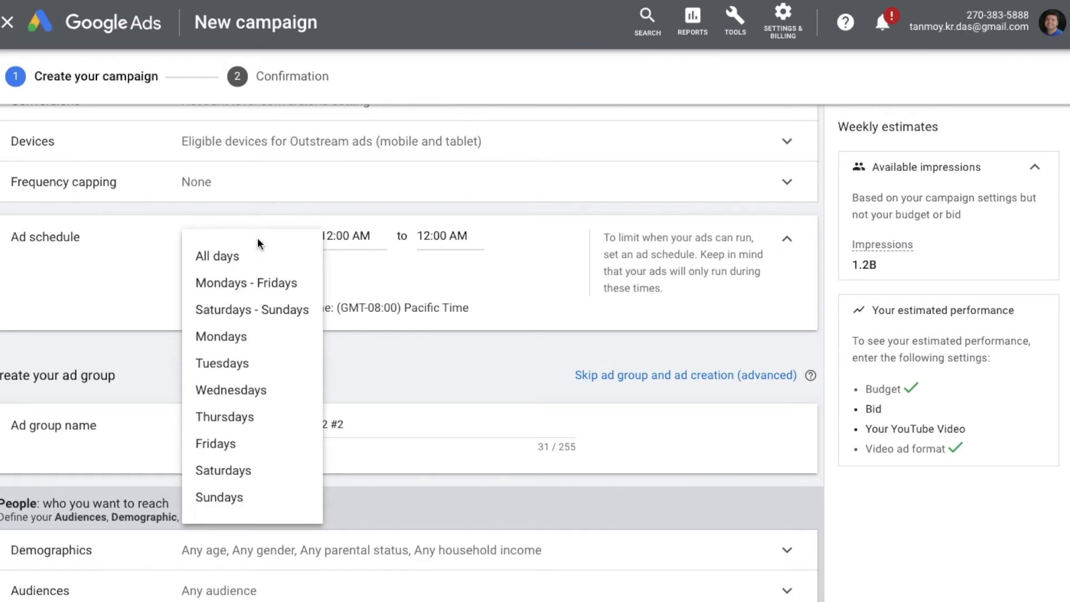
left_click(369, 290)
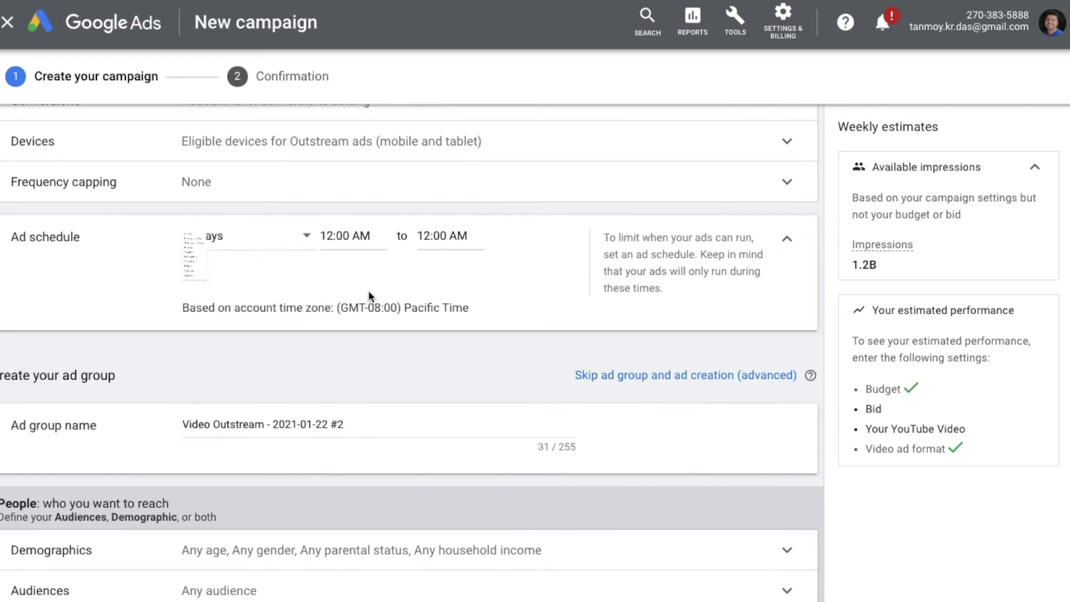
left_click(372, 240)
left_click(443, 240)
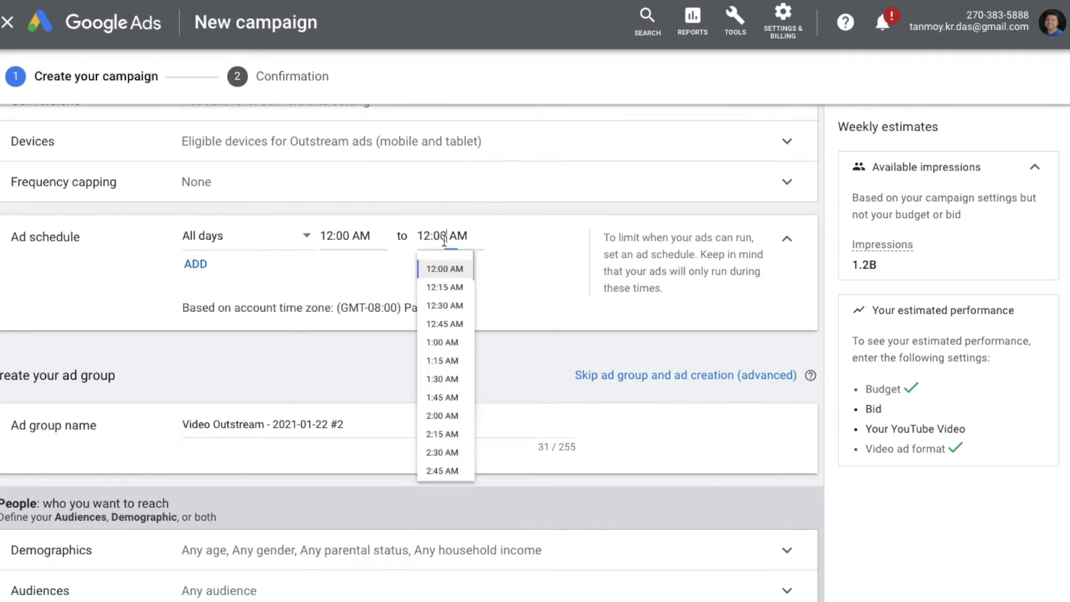
left_click(537, 279)
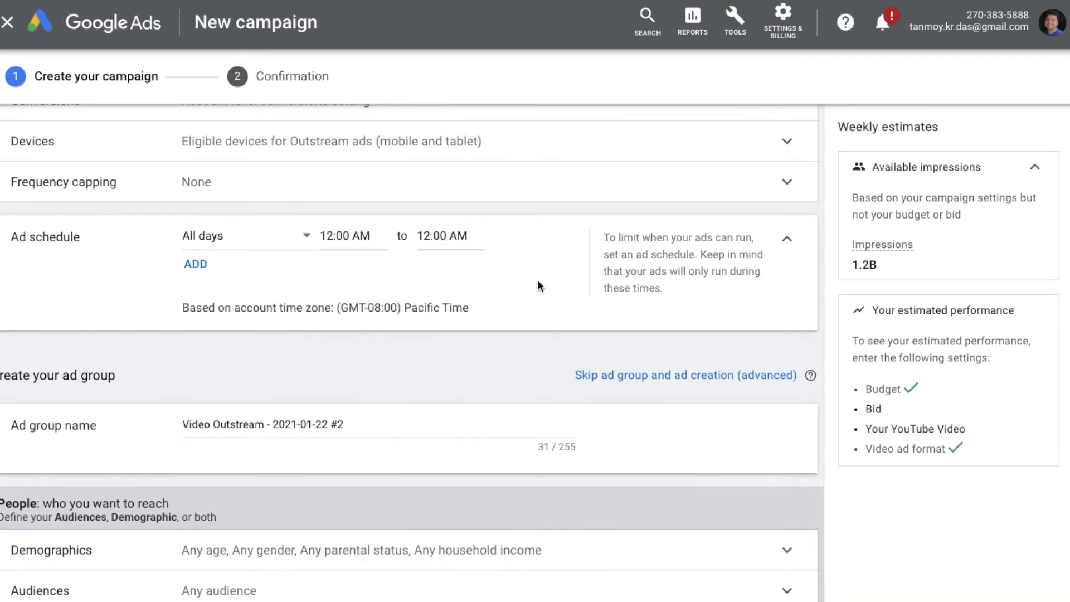
left_click(786, 242)
- Rename the ad group to "Video OutstreamJan23"
scroll(422, 344, "down", 3)
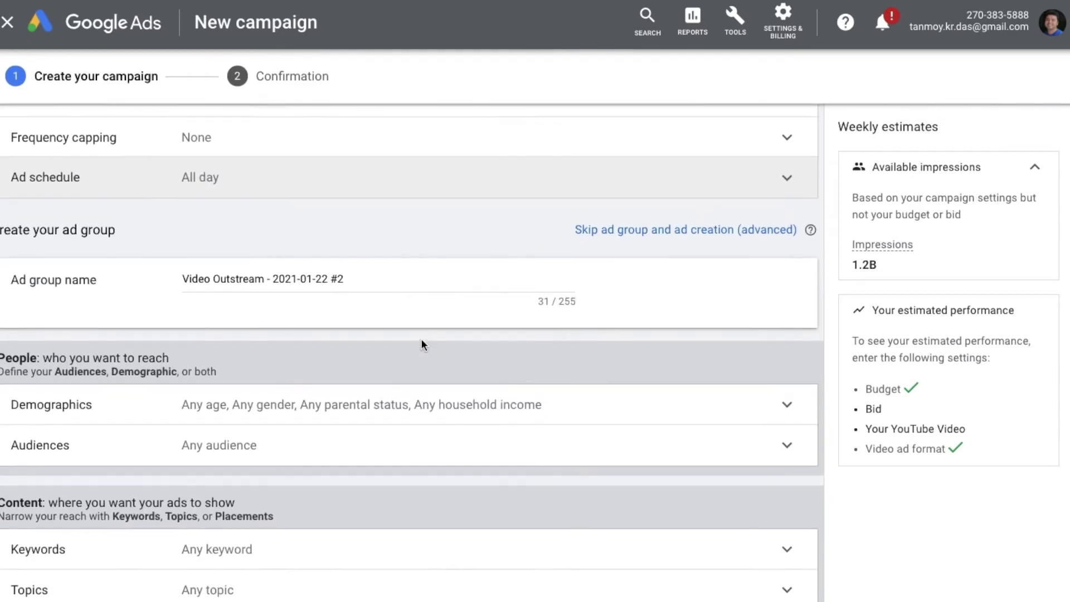
left_click(364, 187)
key("BackSpace")
key("BackSpace")
key("BackSpace")
key("BackSpace")
key("BackSpace")
key("BackSpace")
key("BackSpace")
key("BackSpace")
key("BackSpace")
key("BackSpace")
key("BackSpace")
key("BackSpace")
key("BackSpace")
key("BackSpace")
key("BackSpace")
key("BackSpace")
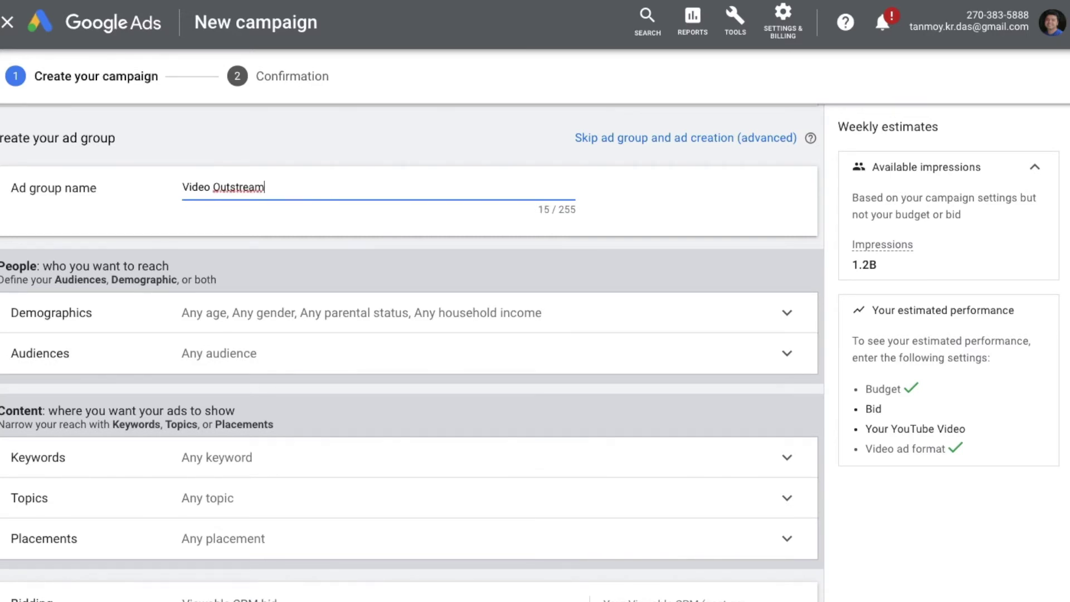
type("Jan23")
- Examine the ad group's People and Content targeting sections
scroll(412, 184, "down", 3)
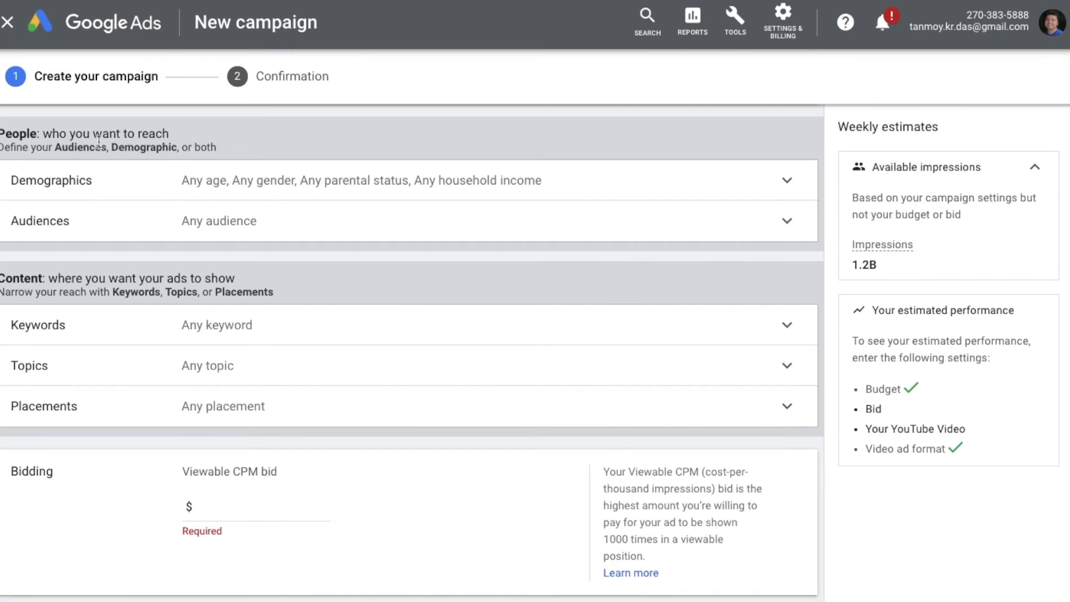
double_click(12, 135)
double_click(17, 281)
double_click(17, 134)
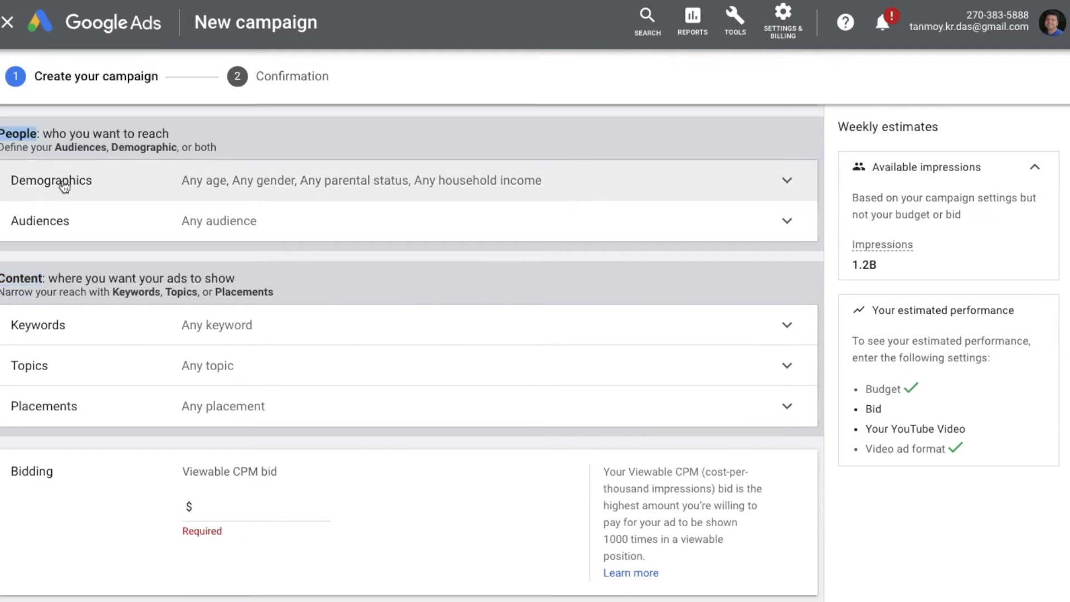
- Exclude unknown gender, ages 65+ and unknown, unknown parental status, and the Lower 50% and unknown household incomes from the ad group's demographics
left_click(409, 191)
scroll(394, 384, "down", 1)
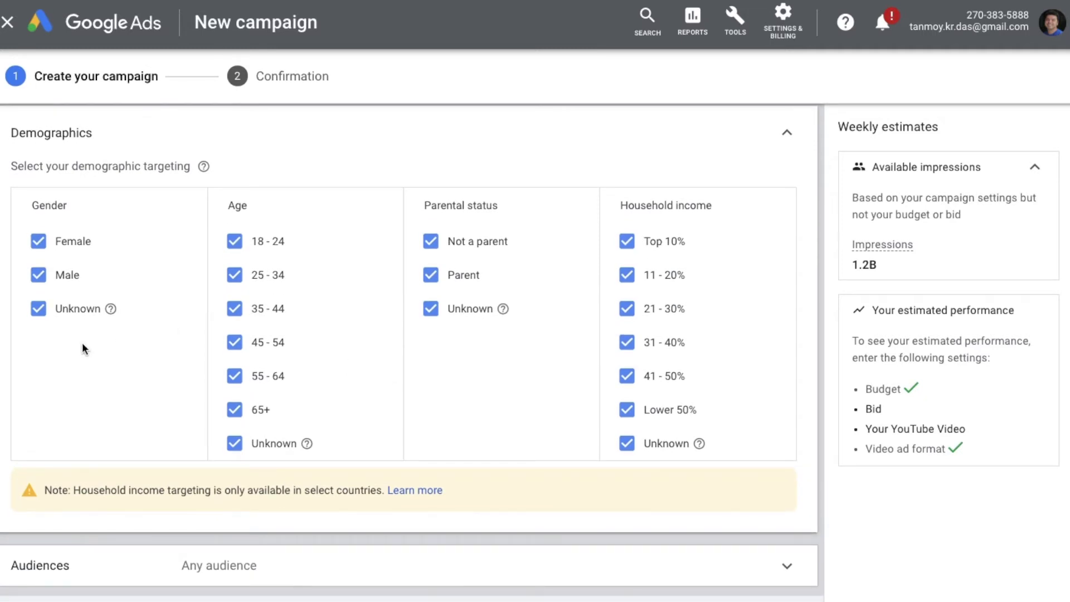
left_click(49, 312)
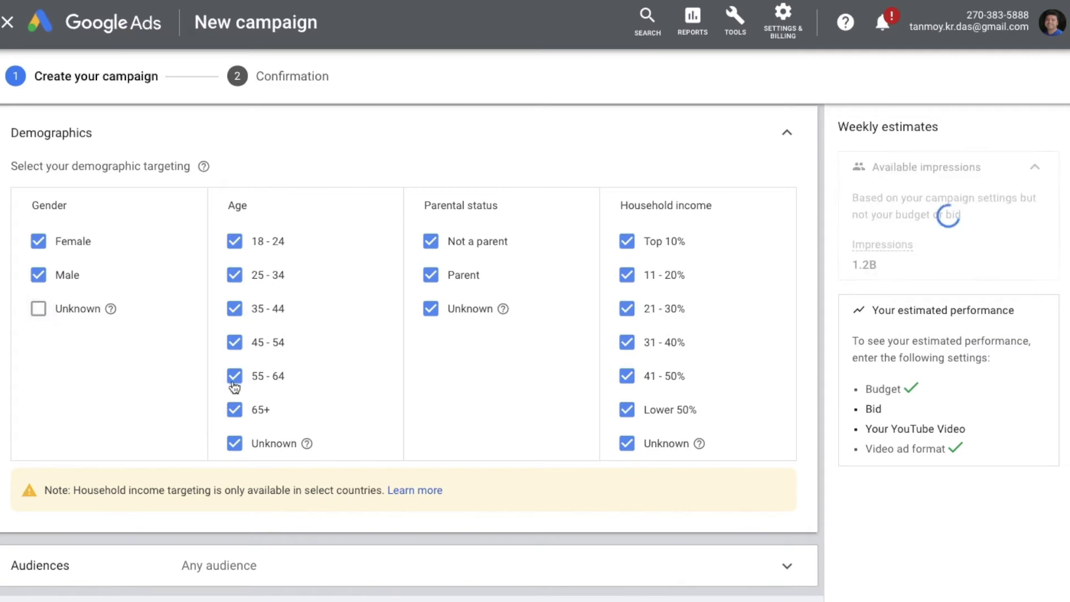
left_click(234, 443)
left_click(256, 415)
left_click(459, 308)
left_click(654, 413)
left_click(648, 443)
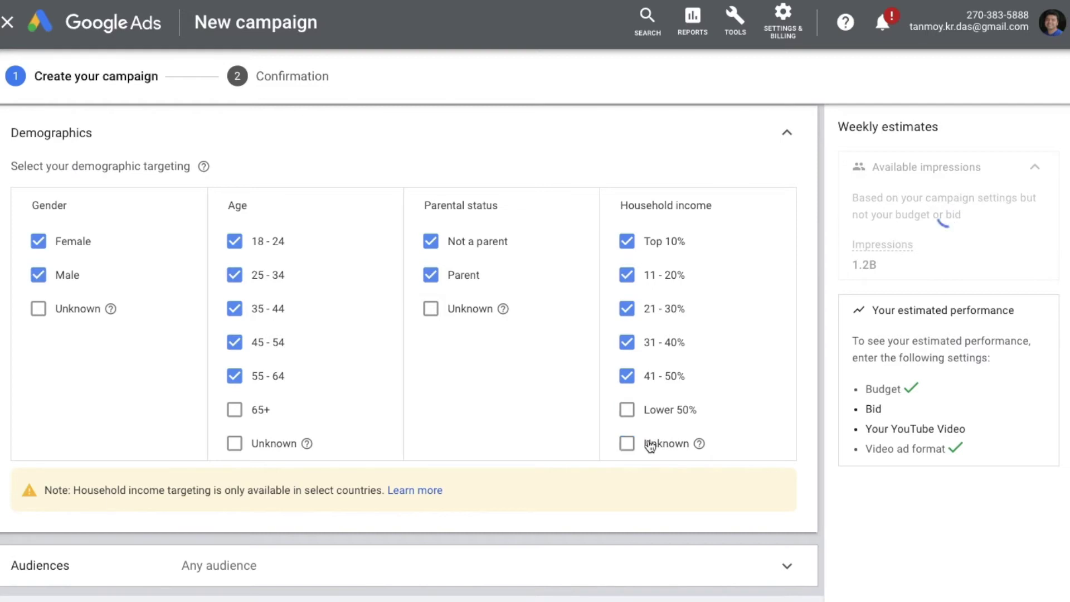
left_click(786, 140)
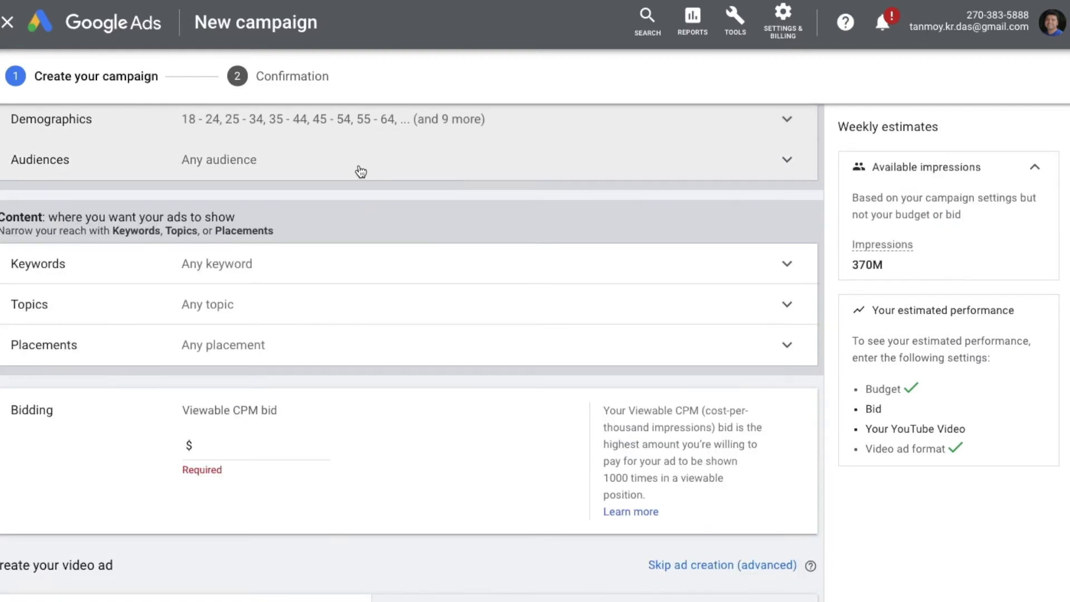
- Review the ad group's custom audiences and the options for creating a new custom audience, without saving one
left_click(361, 171)
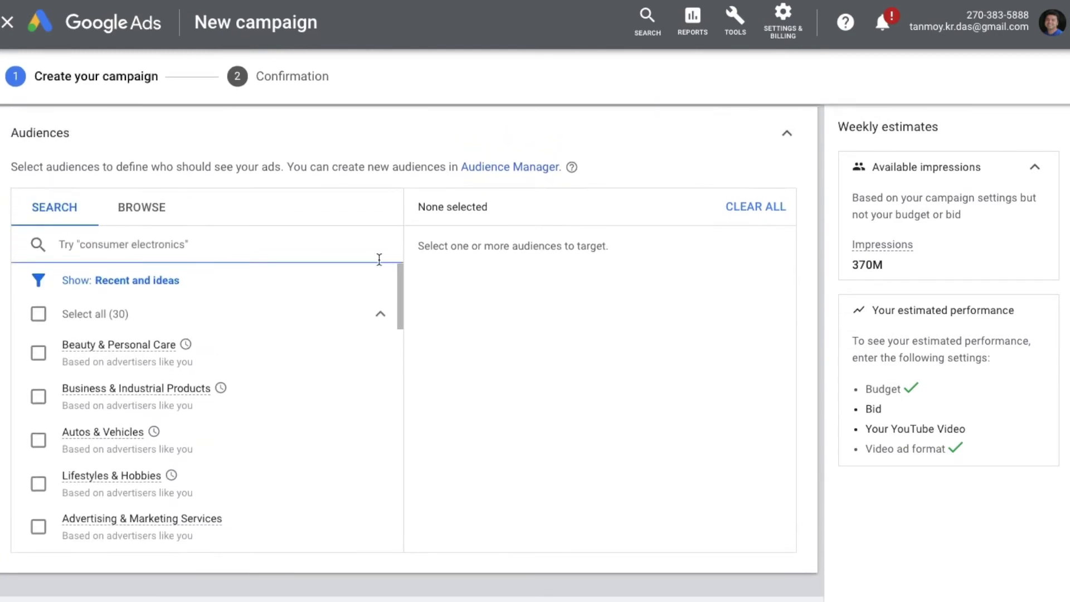
left_click(159, 209)
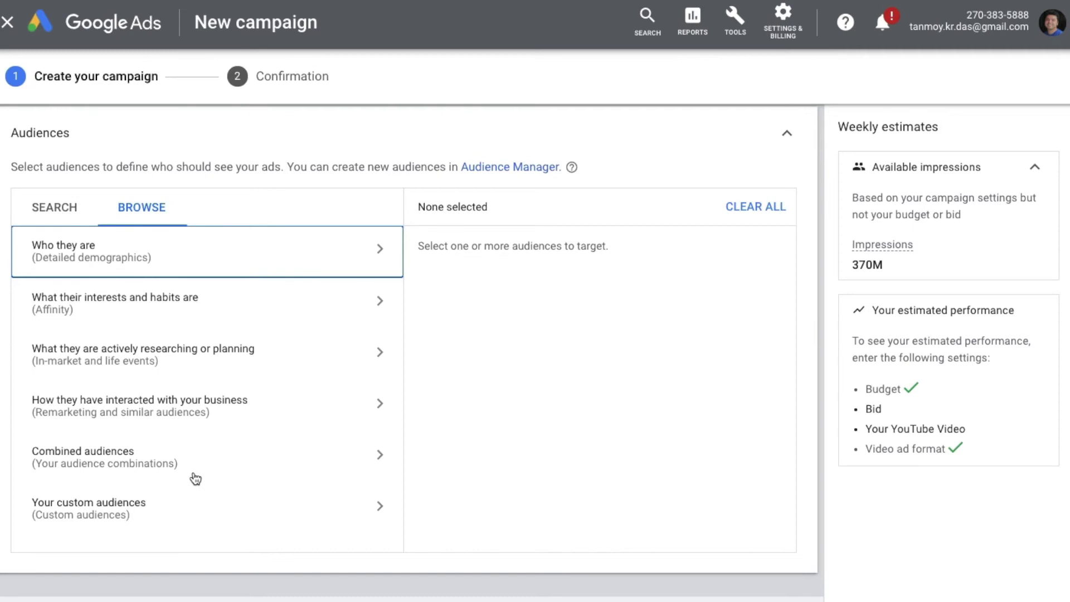
left_click(189, 519)
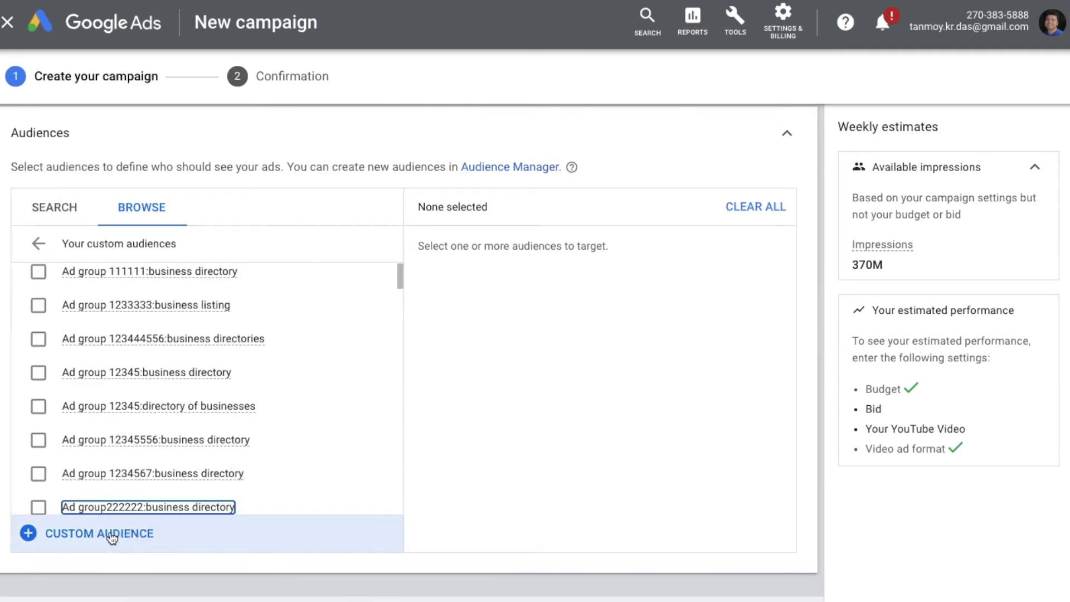
left_click(111, 535)
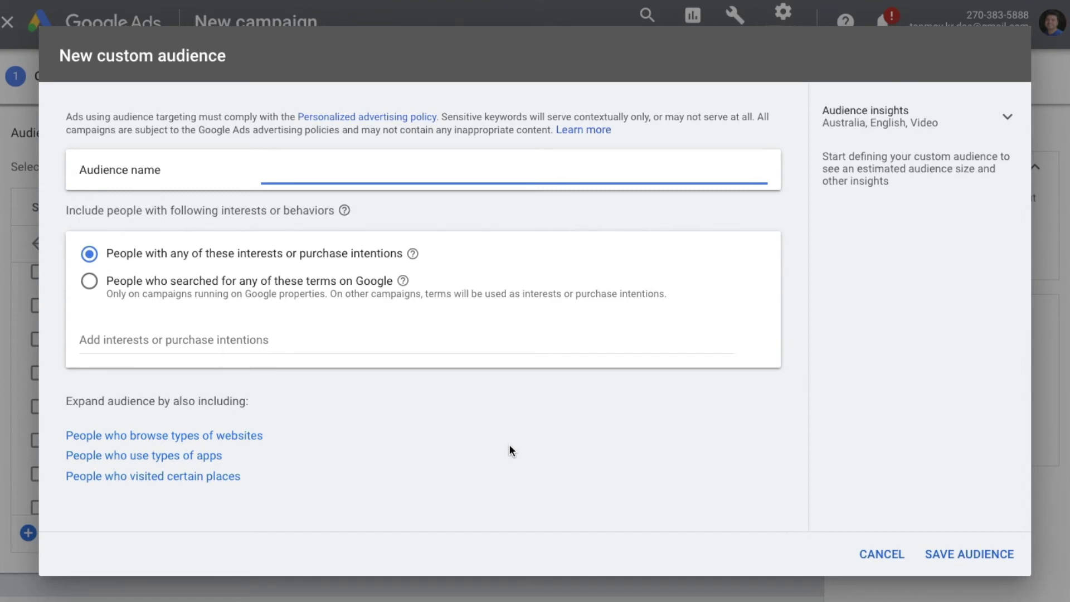
left_click(880, 555)
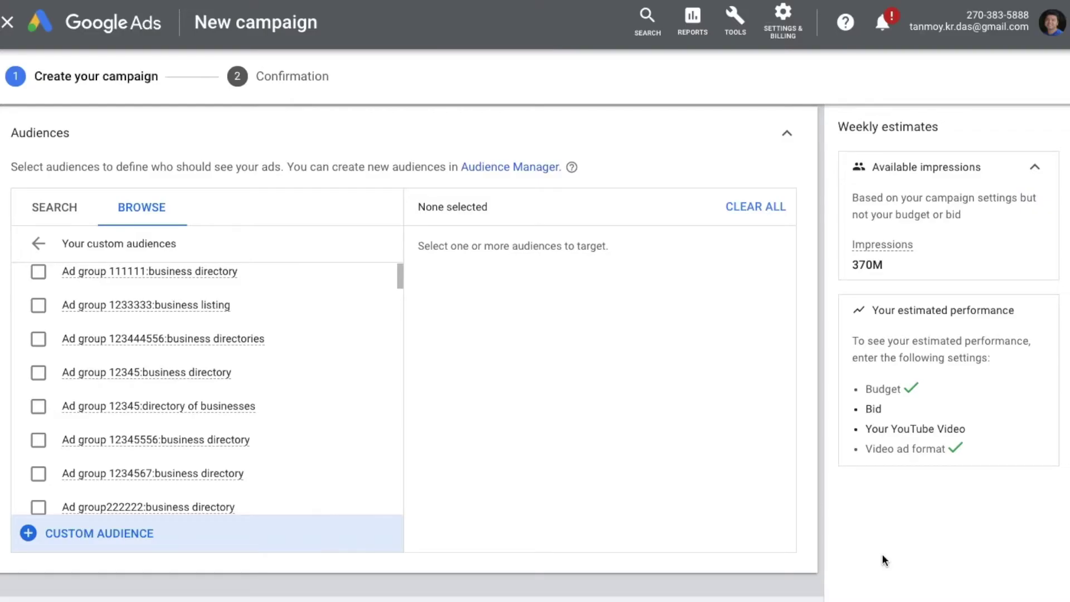
left_click(38, 244)
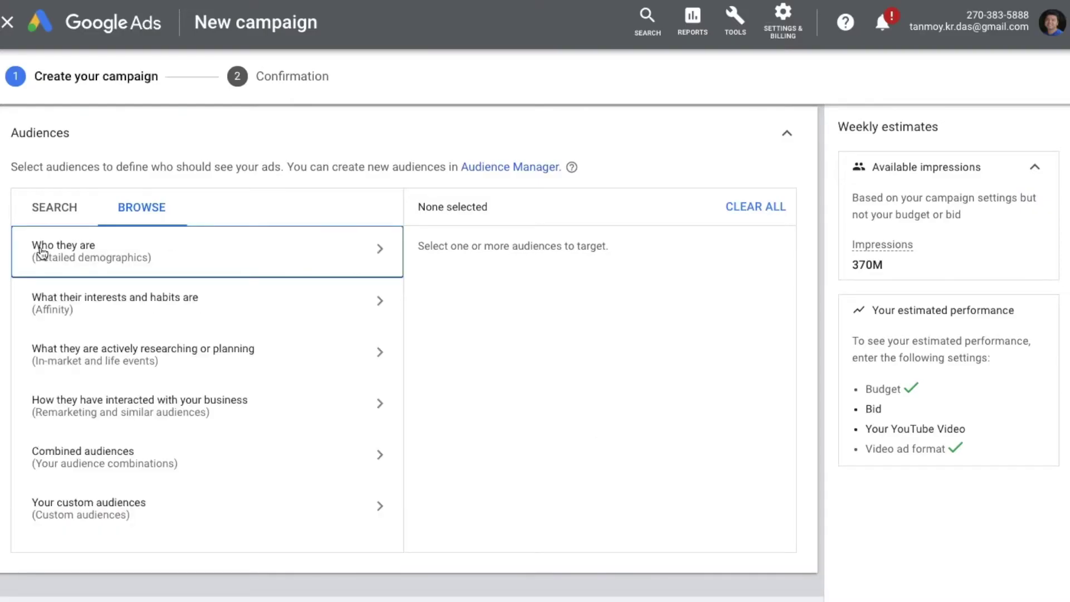
- Add the affinity audiences Home & Garden and Lifestyles & Hobbies to the ad group's audience targeting
left_click(221, 309)
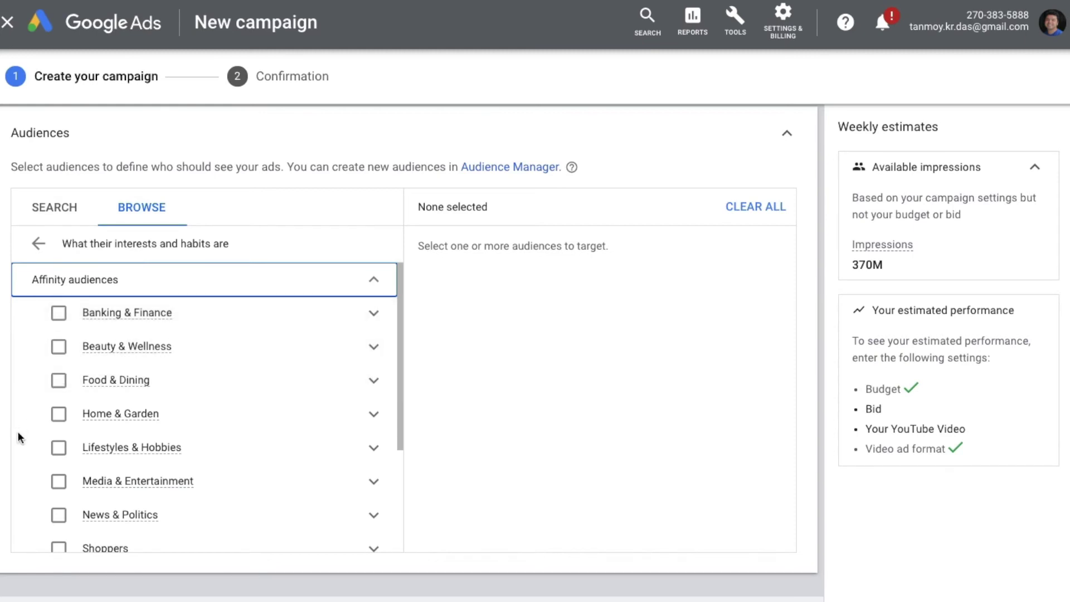
left_click(56, 414)
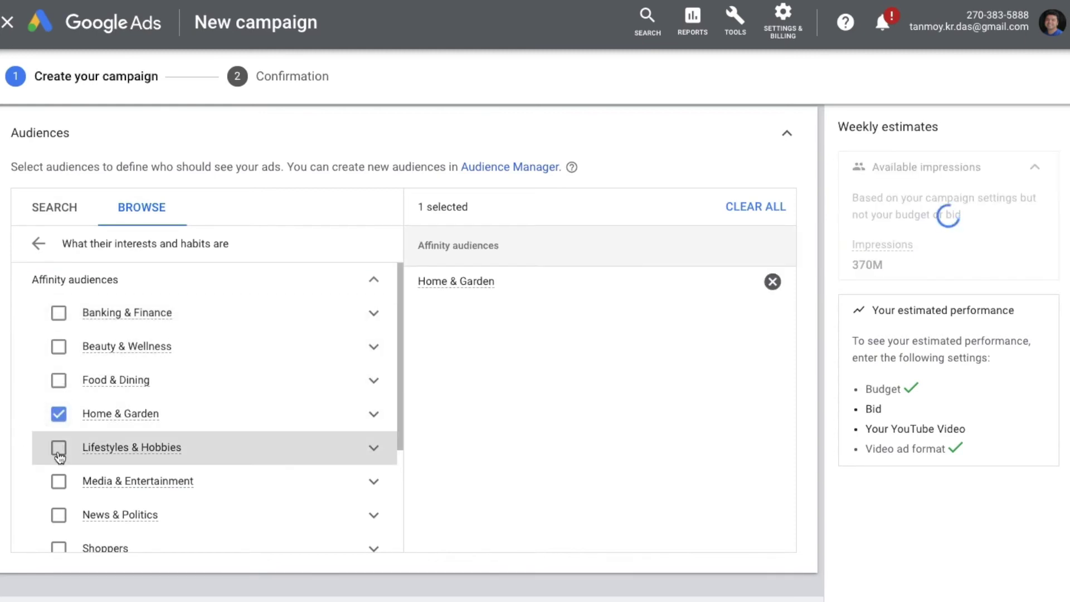
left_click(58, 448)
left_click(37, 244)
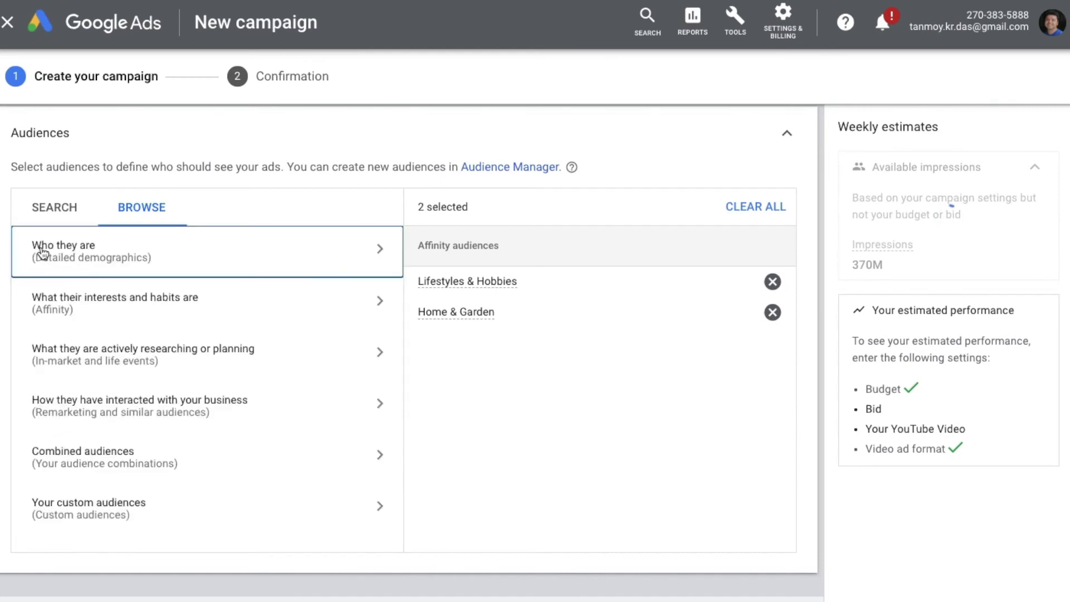
- Add the in-market audiences Baby & Children's Products and Beauty & Personal Care to the audience targeting
left_click(194, 372)
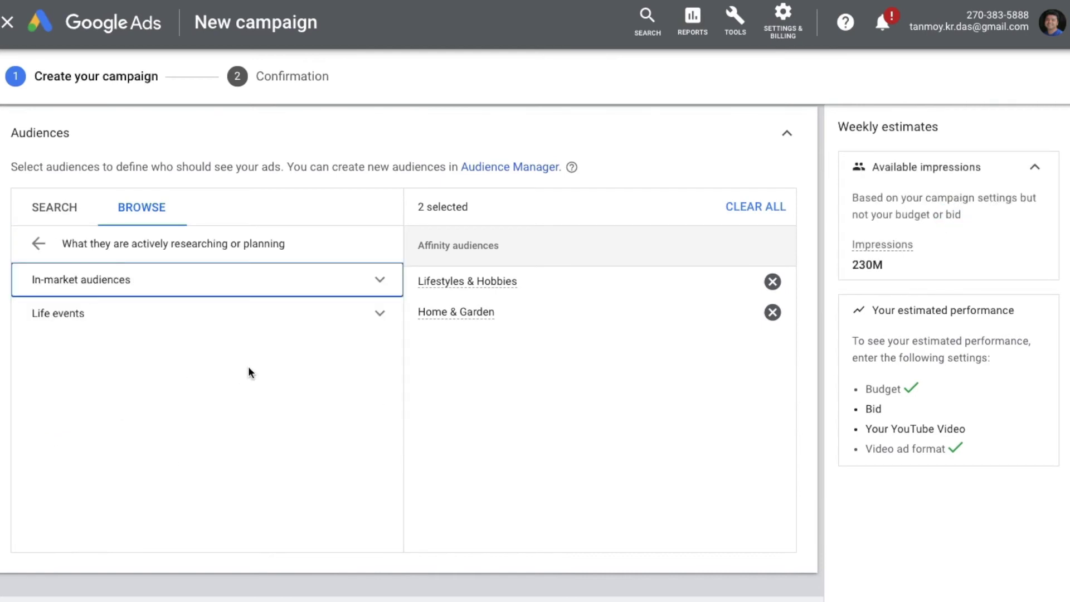
left_click(372, 282)
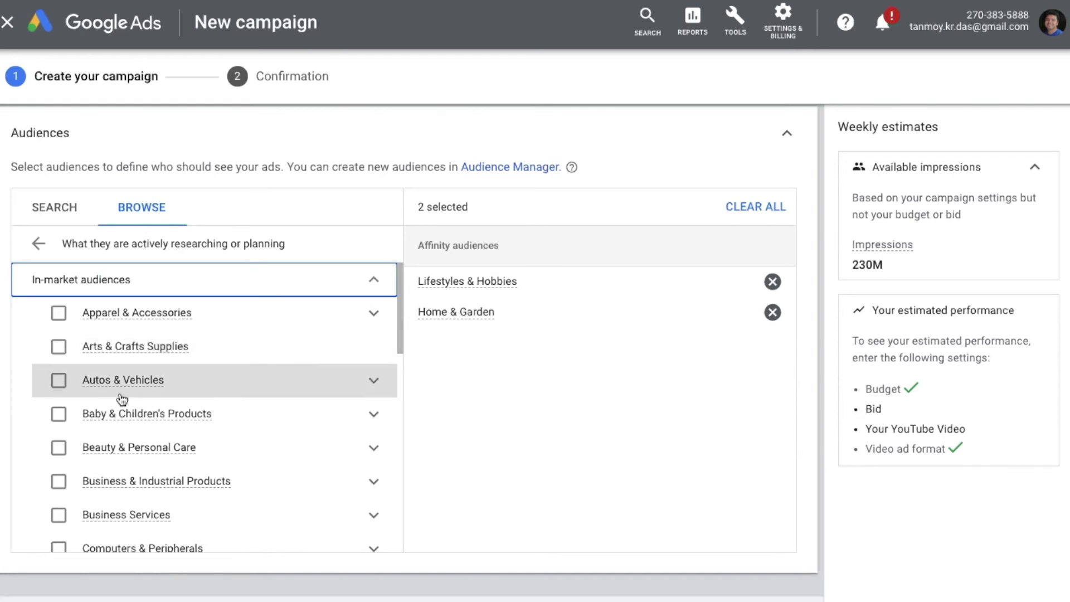
left_click(58, 417)
left_click(58, 454)
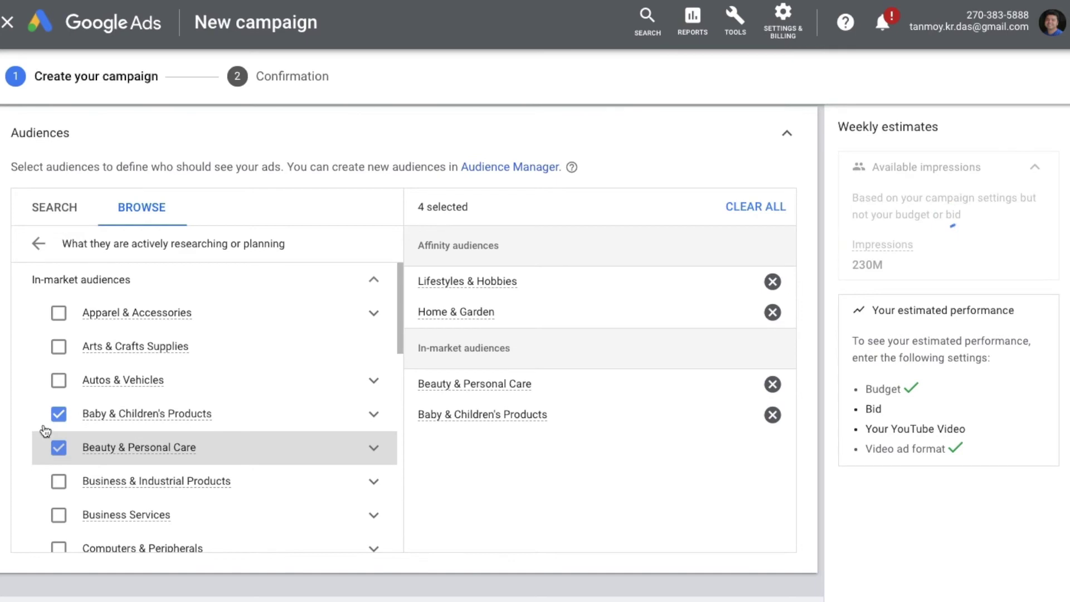
left_click(374, 283)
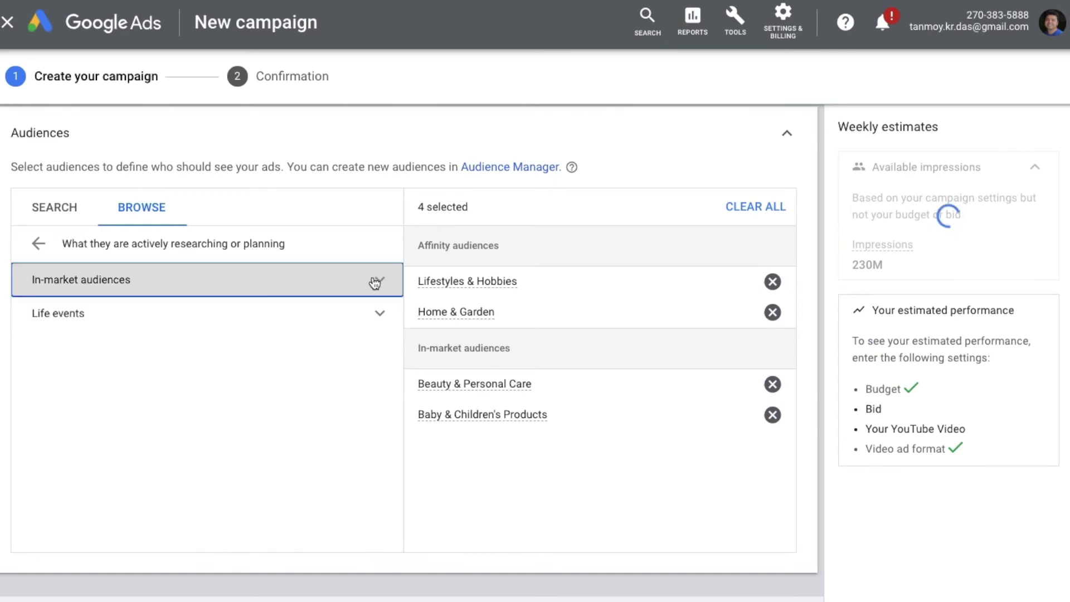
- Add the life events College Graduation and Home Renovation to the audience targeting and close the audience settings
left_click(257, 315)
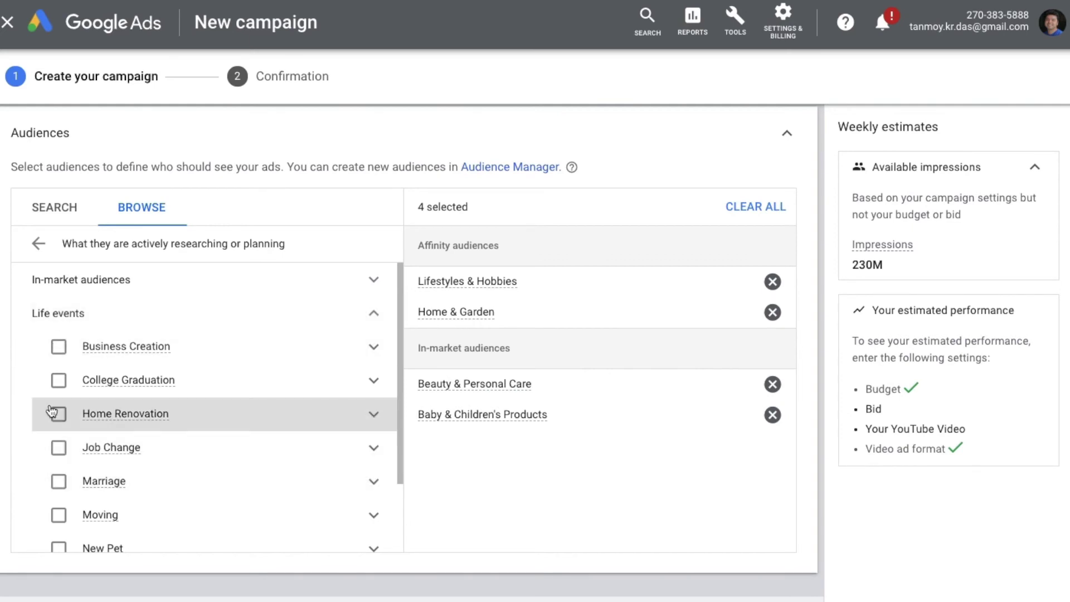
left_click(58, 381)
left_click(58, 415)
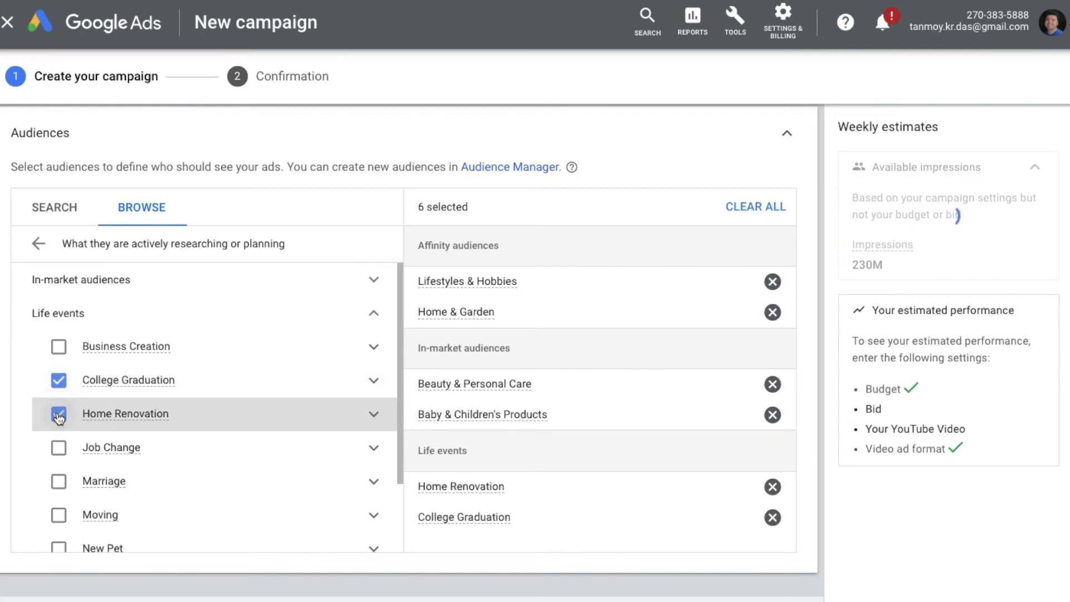
left_click(374, 312)
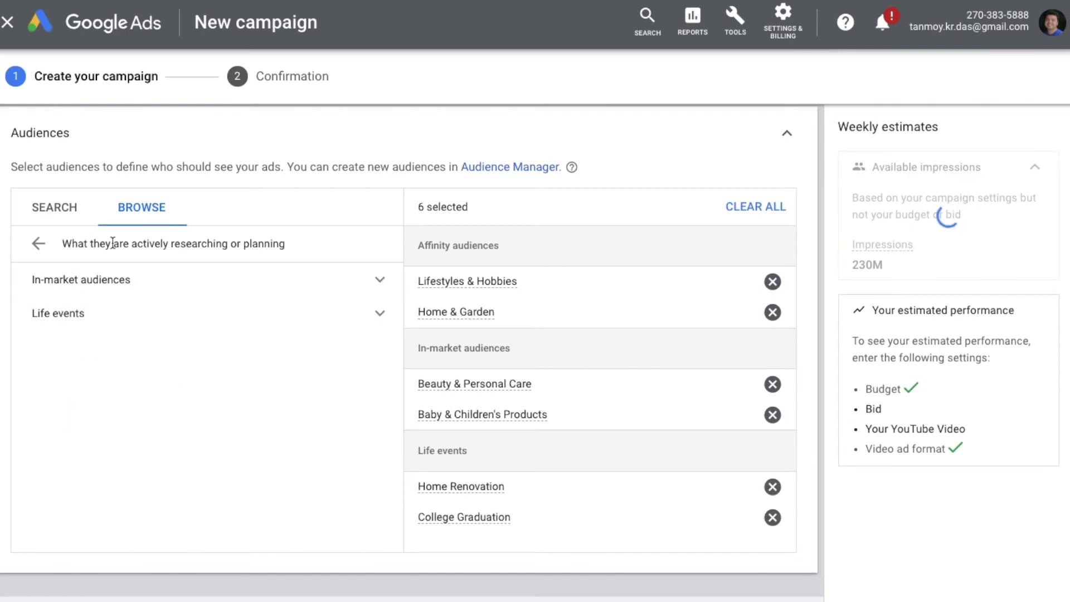
left_click(38, 245)
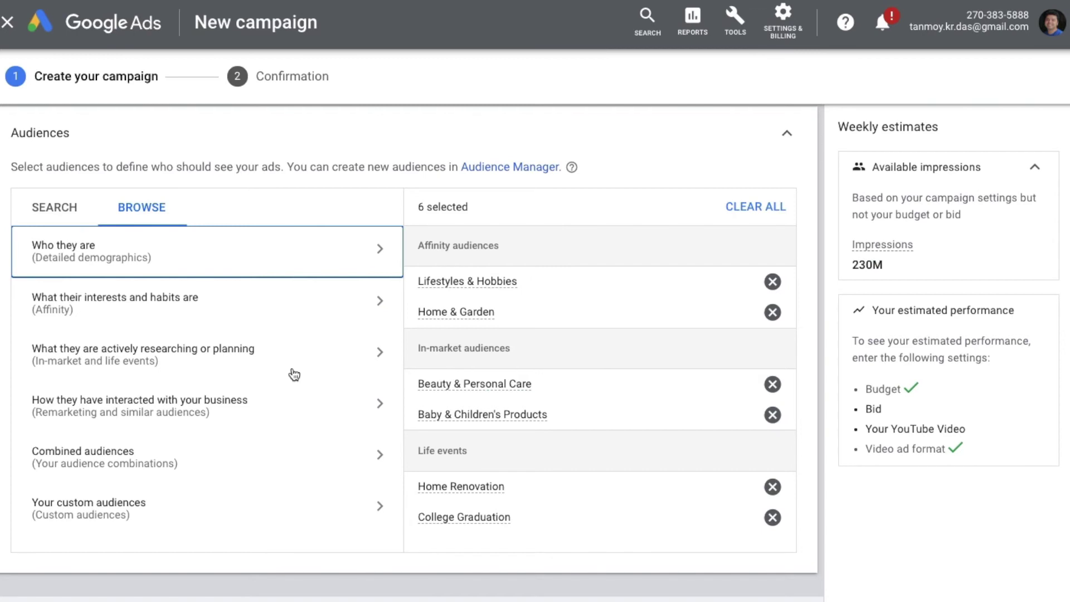
scroll(215, 464, "down", 2)
scroll(215, 463, "up", 2)
left_click(792, 142)
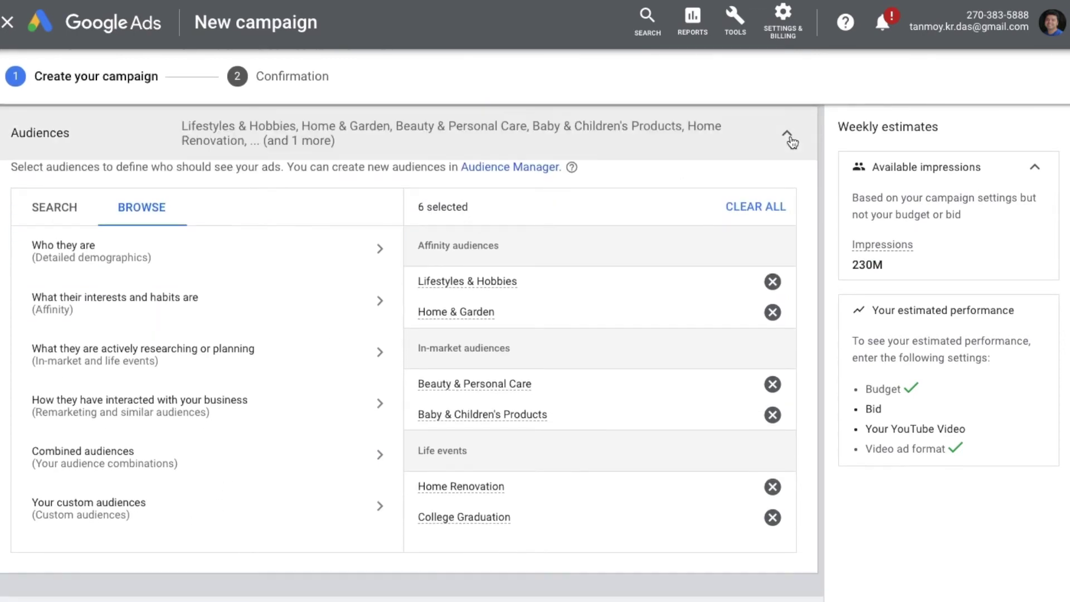
- Enter "business listing" and "online business listing" as the ad group's content keywords and close the keyword settings
scroll(433, 164, "down", 1)
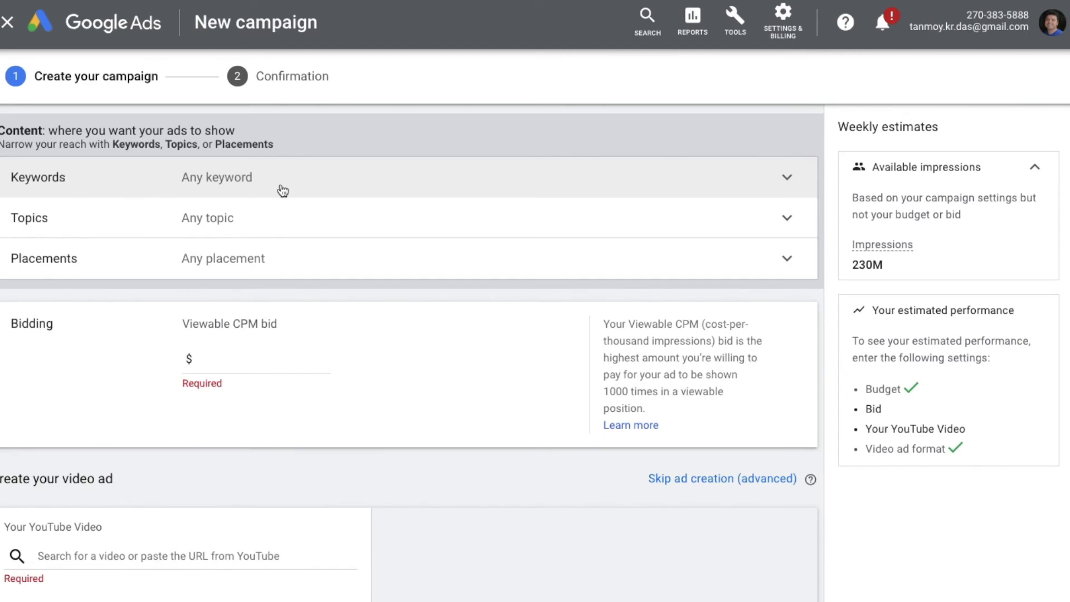
left_click(312, 192)
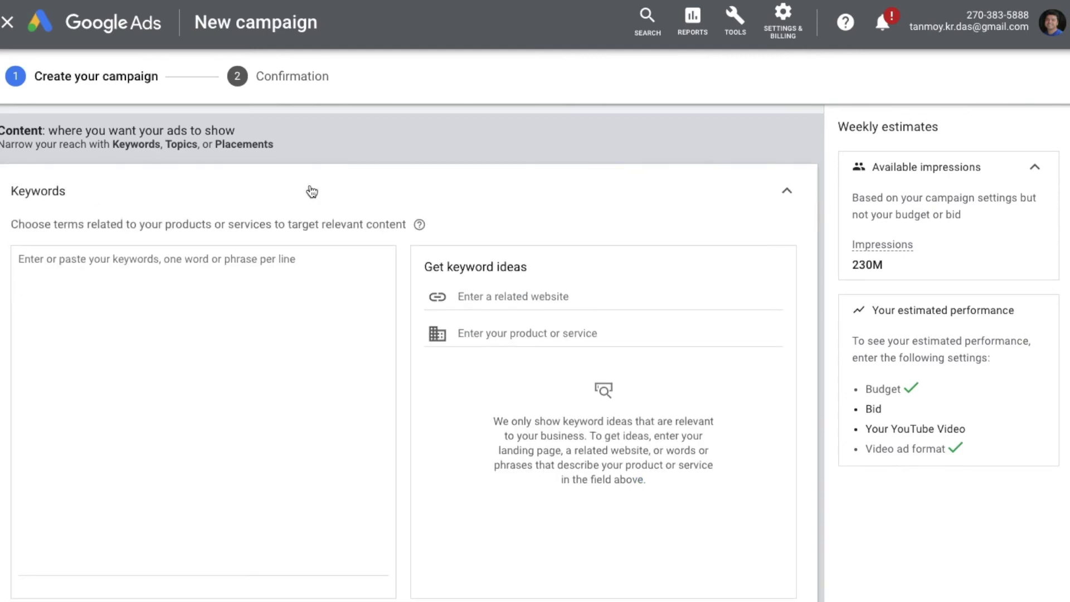
left_click(280, 298)
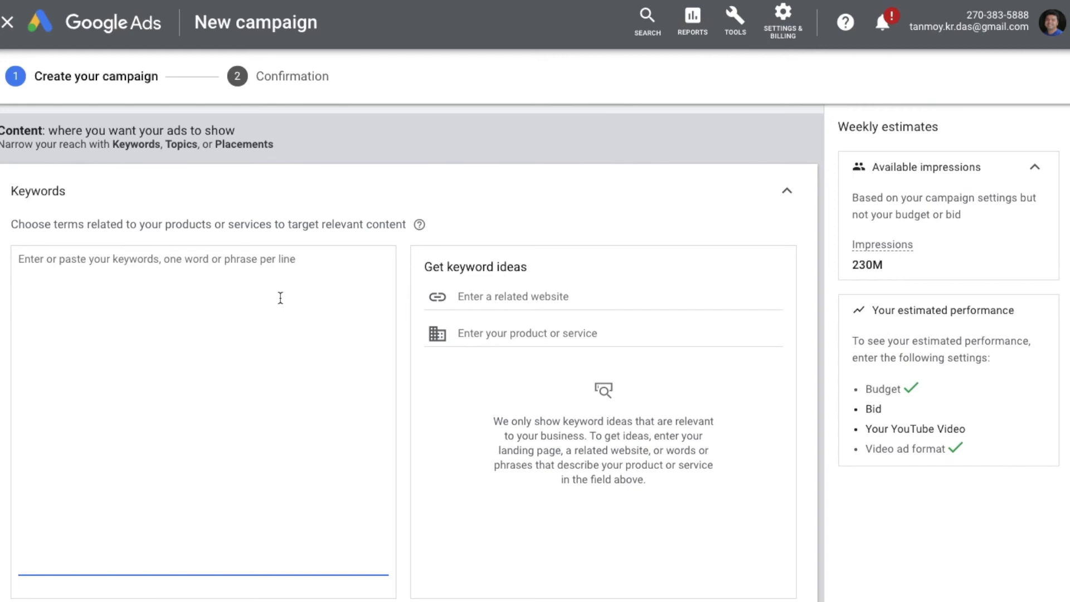
type("business listing")
key("Return")
type("onl")
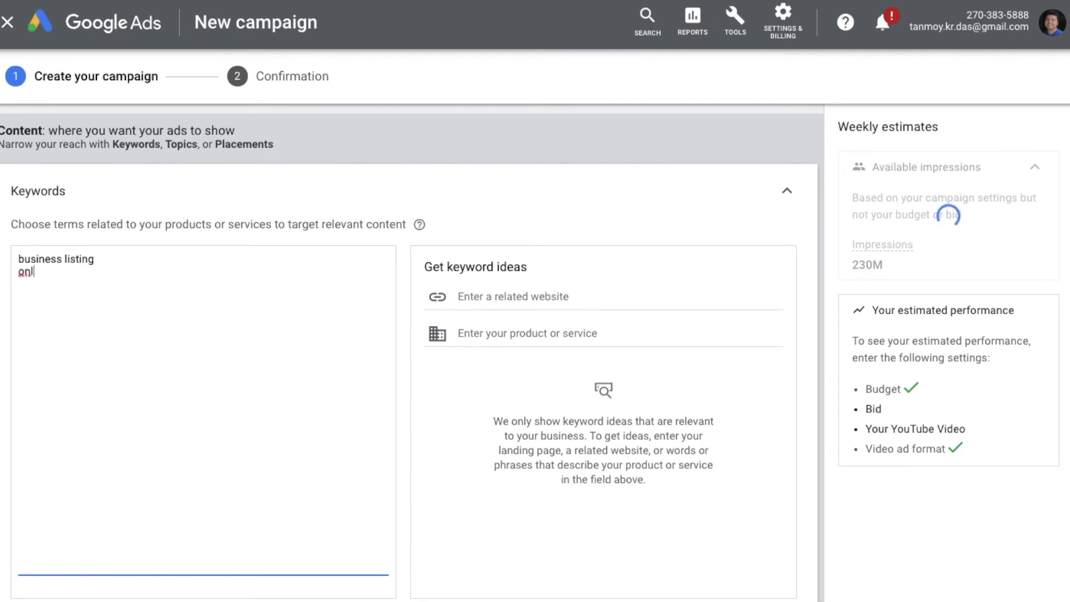
type("ine business listing")
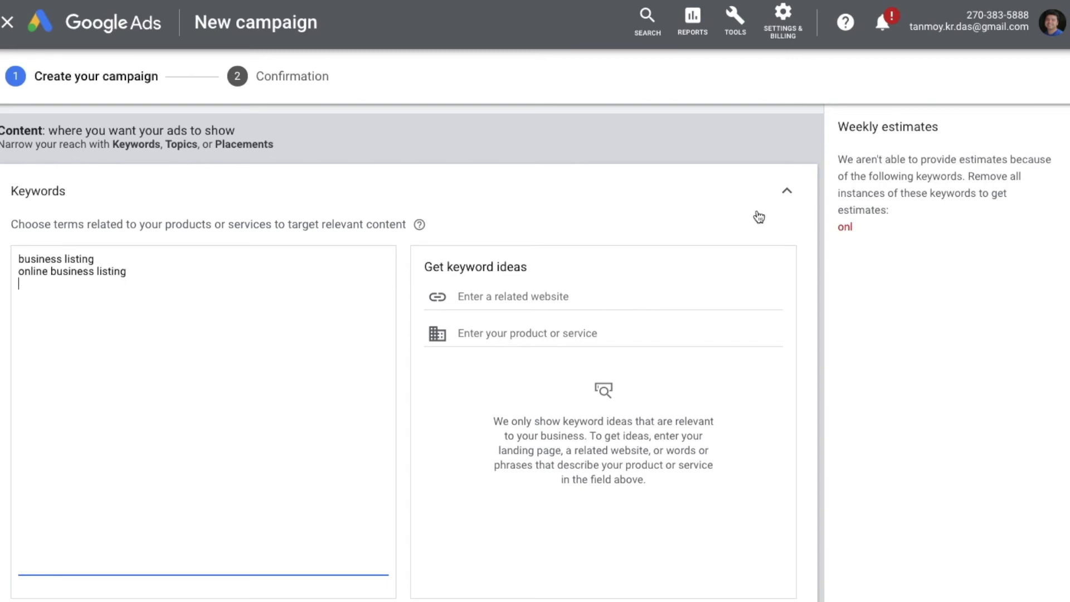
left_click(788, 192)
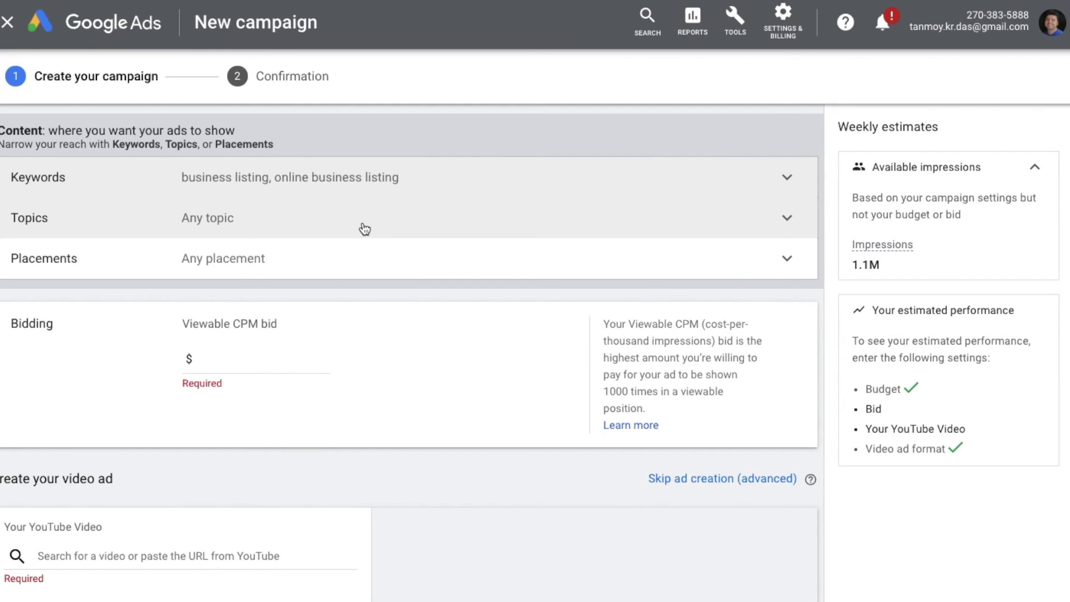
- Target the topics Business & Industrial and Computers & Electronics for the ad group and close the topic settings
left_click(330, 225)
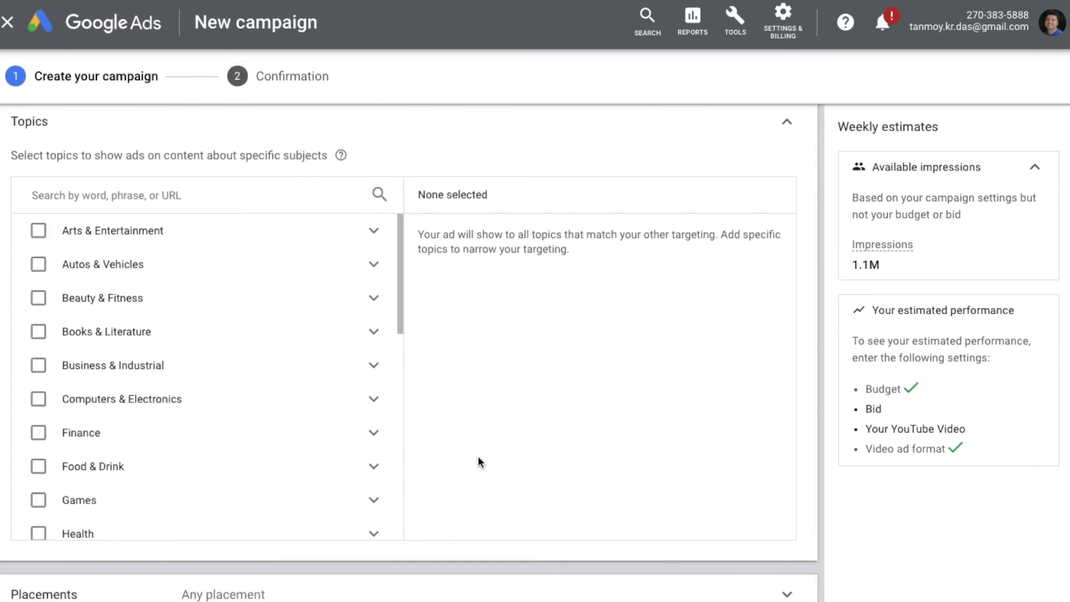
left_click(39, 369)
left_click(39, 402)
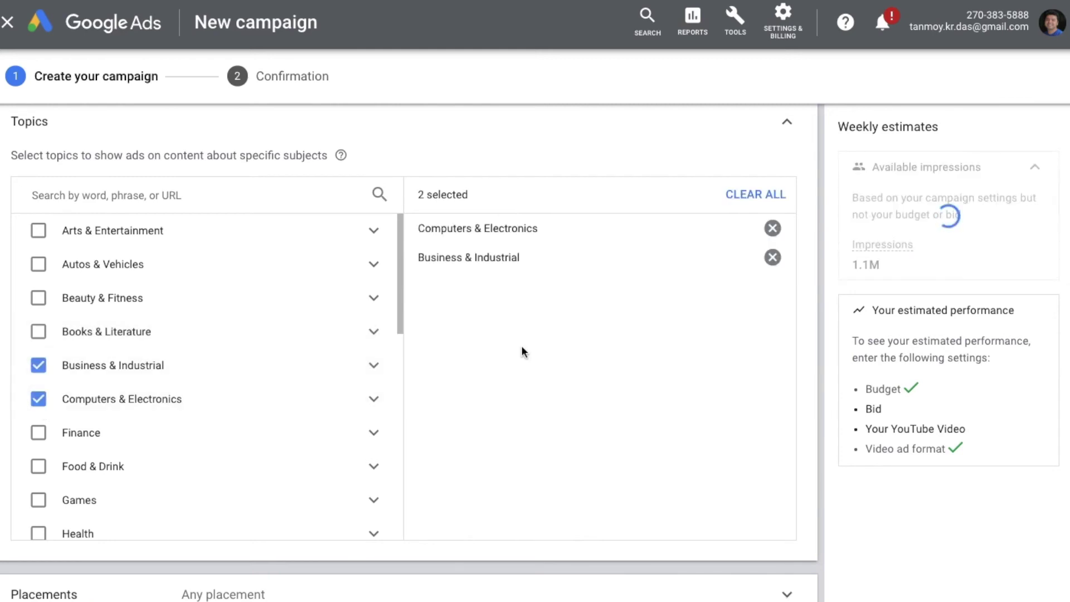
left_click(787, 122)
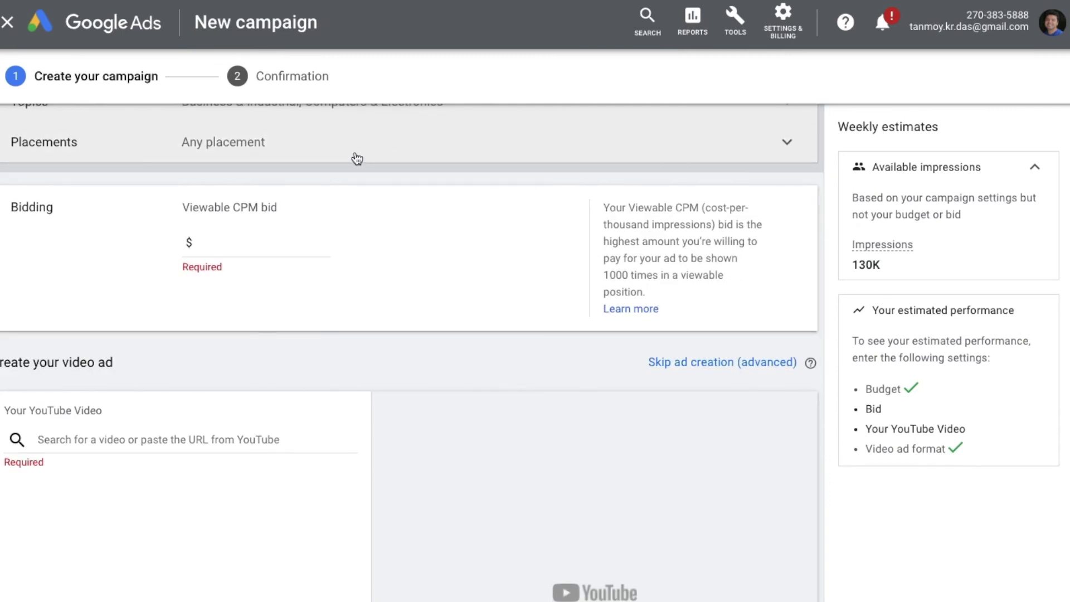
- Search website placements for "books" and target openculture.com Homepage, kingjamesbibleonline.org Home Page and kingjamesbibleonline.org King James Bible - Bottom
left_click(356, 159)
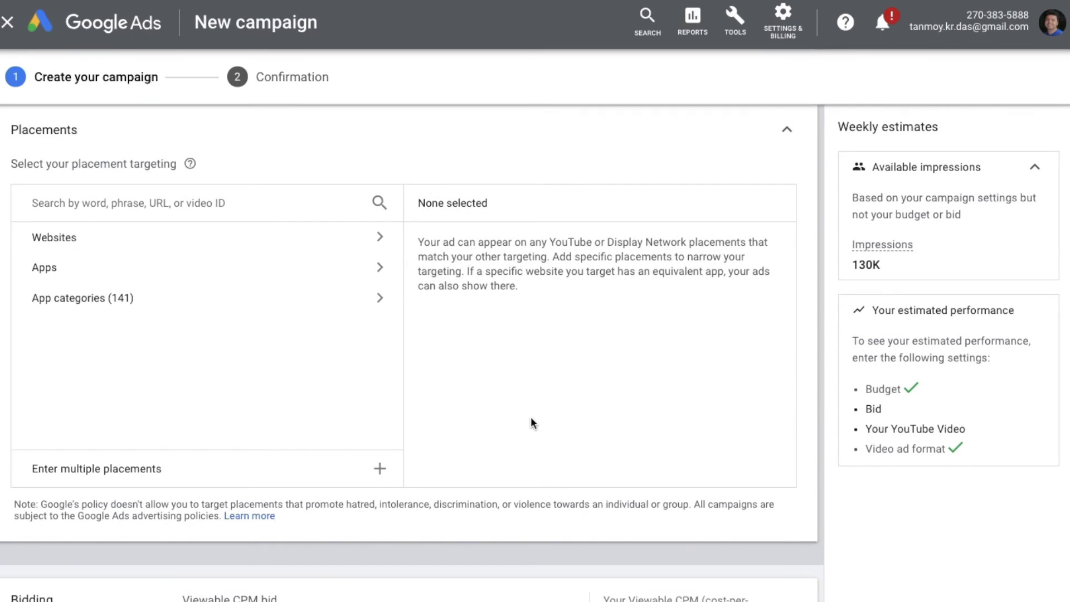
left_click(121, 242)
left_click(126, 203)
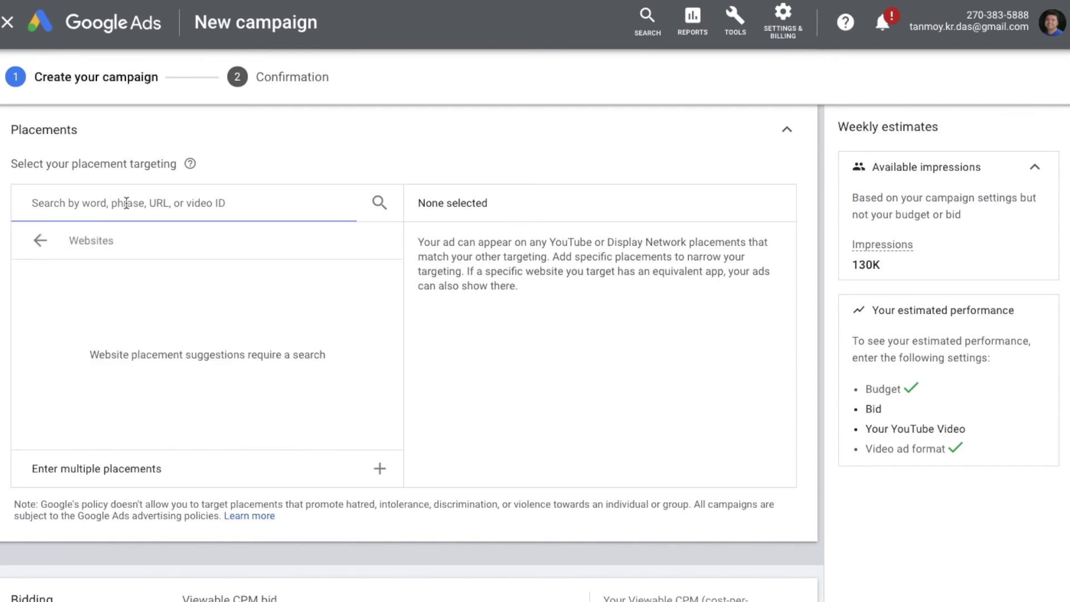
type("books")
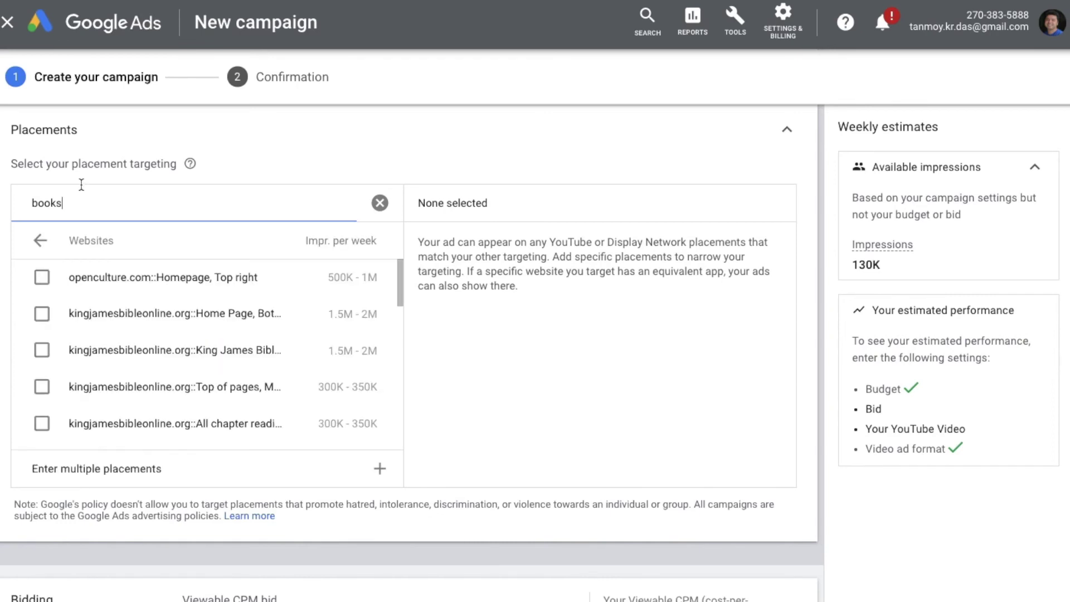
left_click(47, 282)
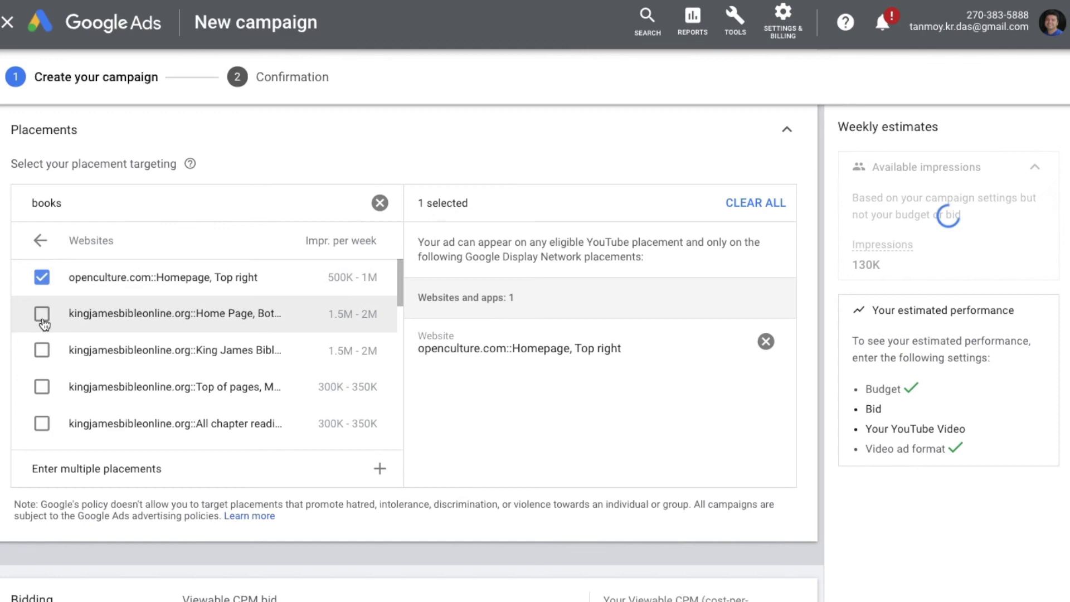
left_click(43, 314)
left_click(43, 352)
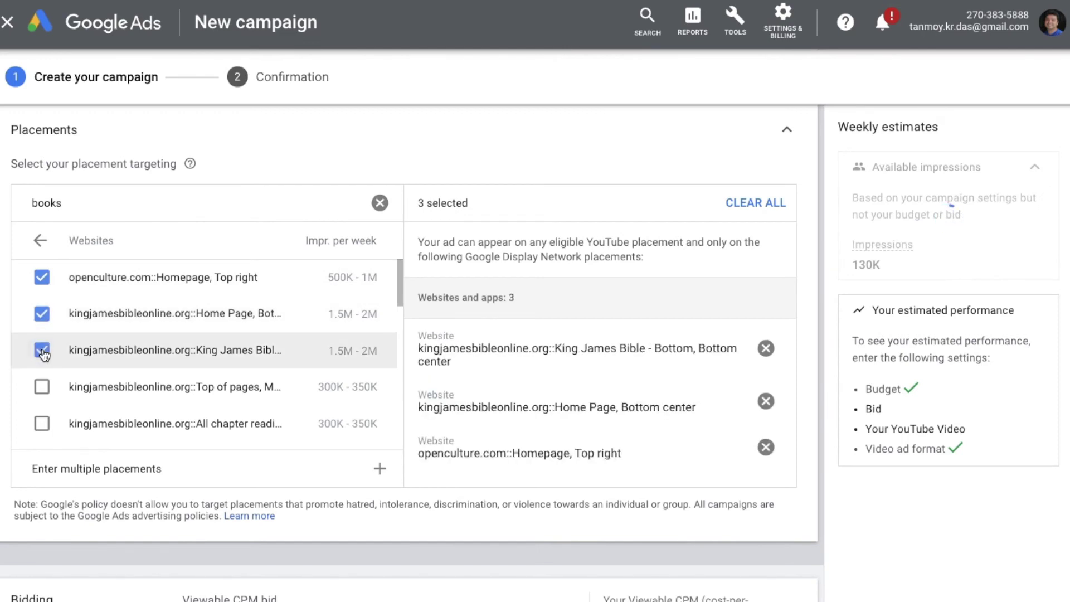
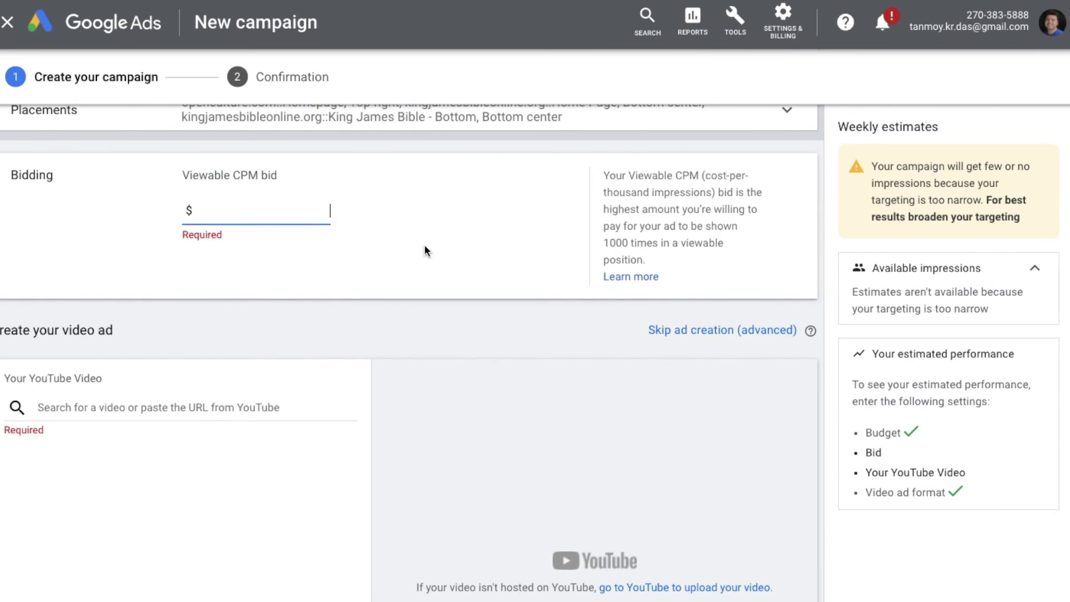
- Set the ad group's viewable CPM bid to $0.01
type("0.01")
scroll(435, 451, "down", 4)
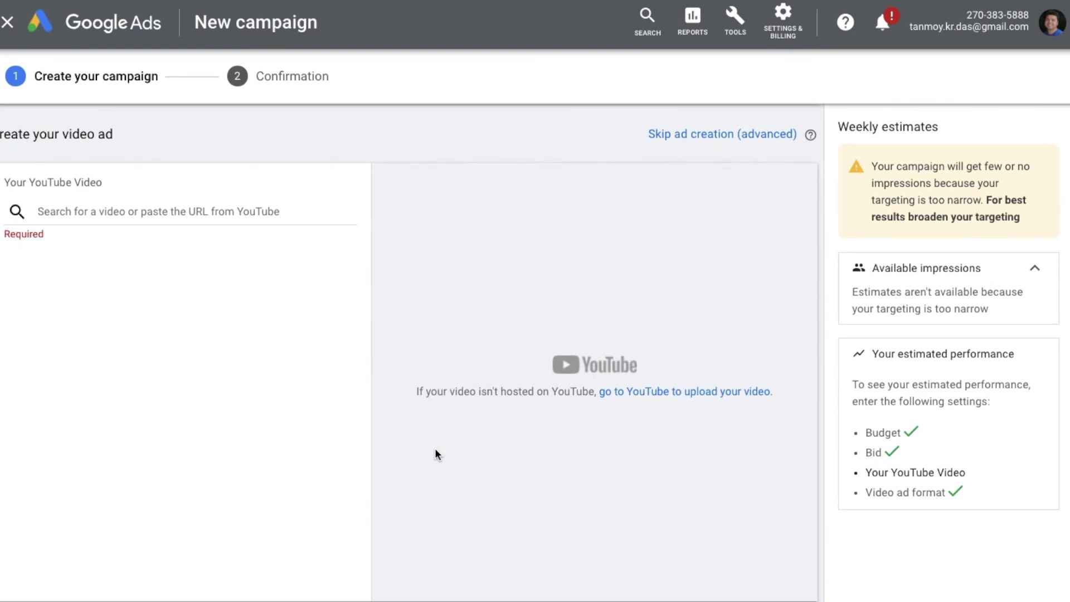
- Search YouTube for "sports" and choose the video Greatest Sports Moments for the video ad
left_click(204, 212)
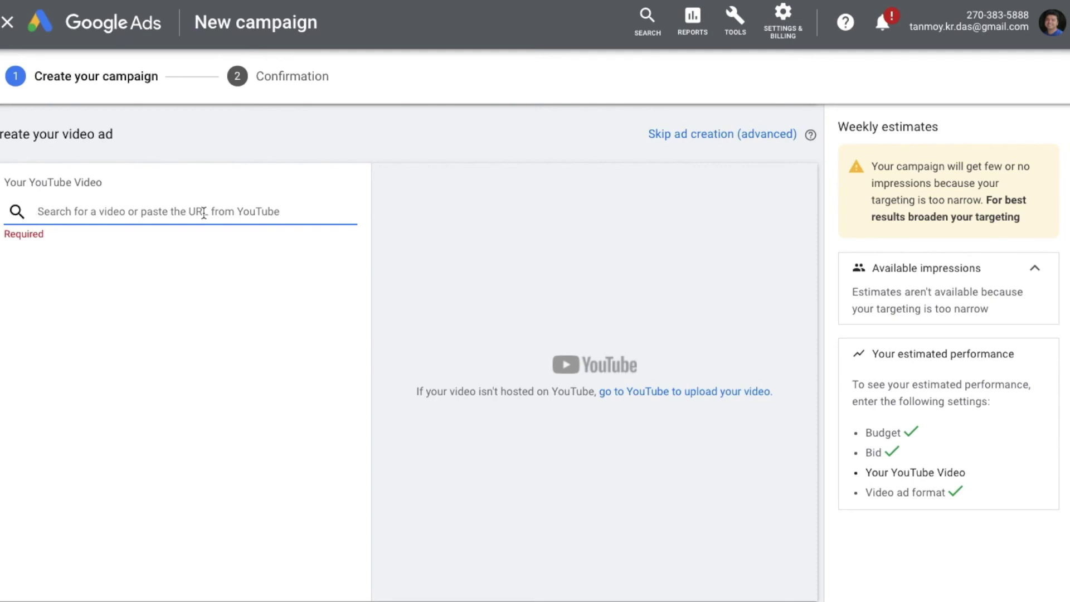
type("books")
key("BackSpace")
key("BackSpace")
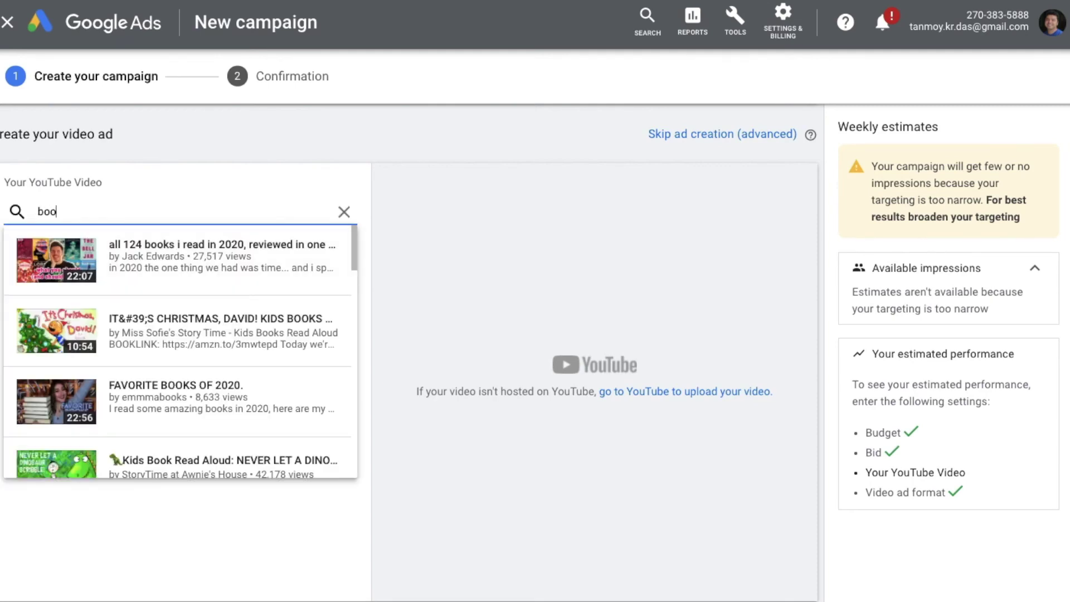
key("BackSpace")
key("BackSpace")
key("BackSpace")
type("sports")
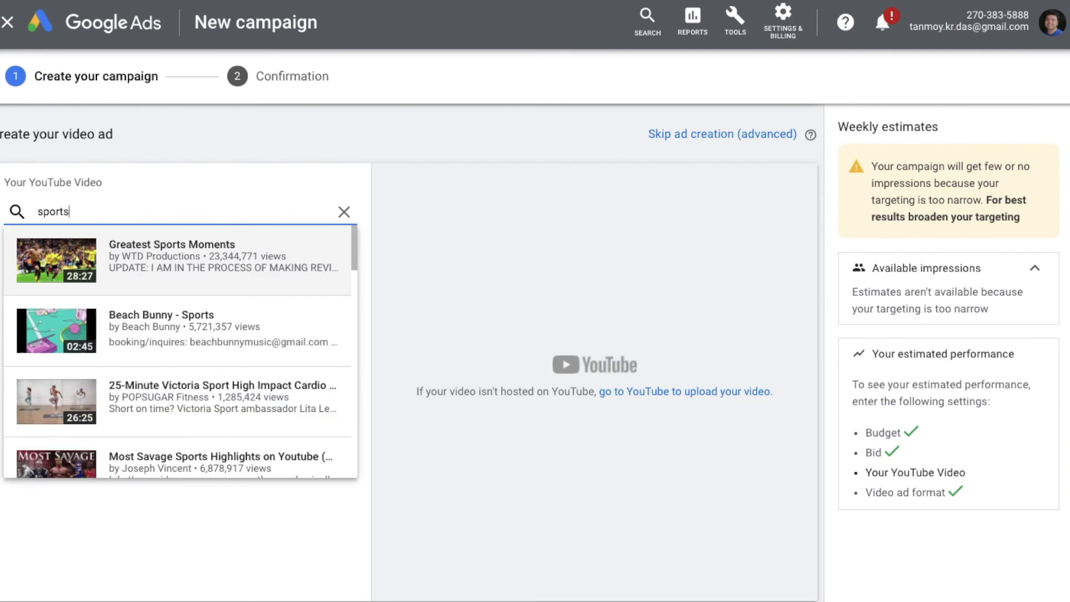
left_click(217, 270)
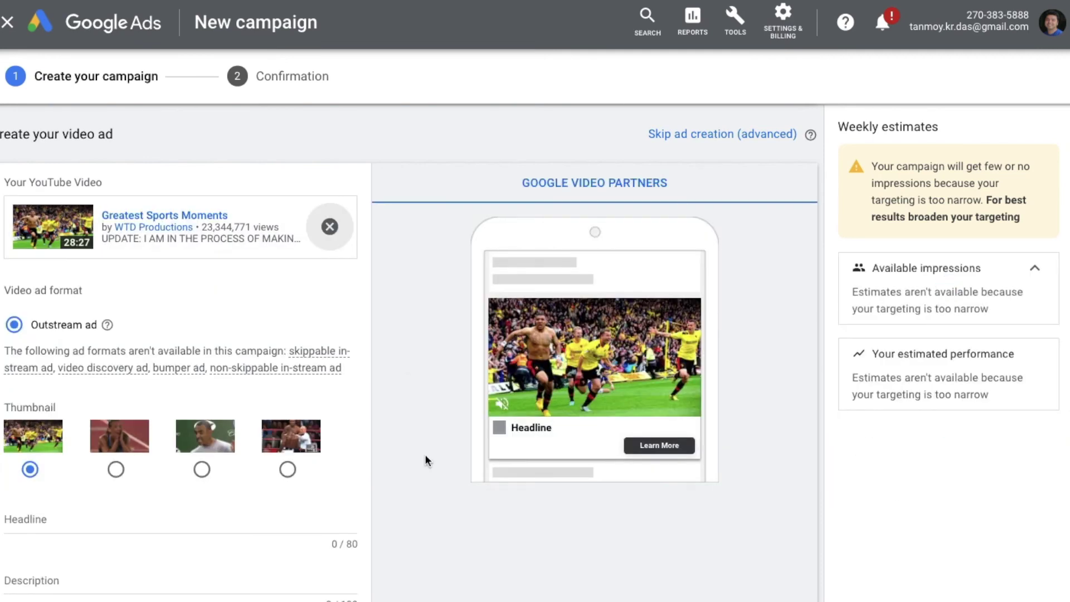
- Enter "Best Online Business Directory For Everyone." as the video ad's headline
scroll(425, 456, "down", 1)
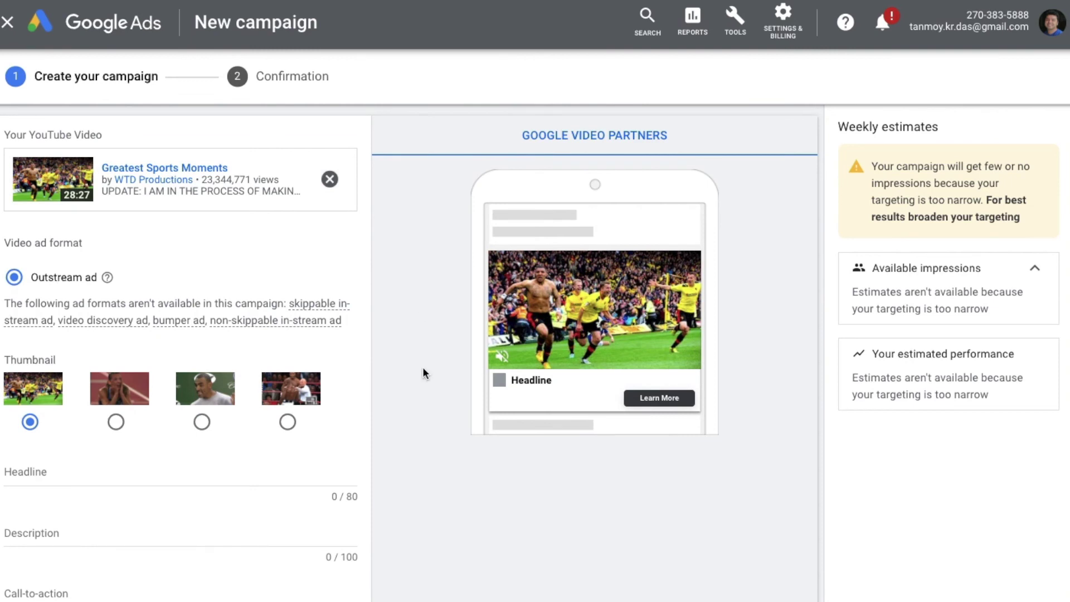
scroll(422, 387, "down", 2)
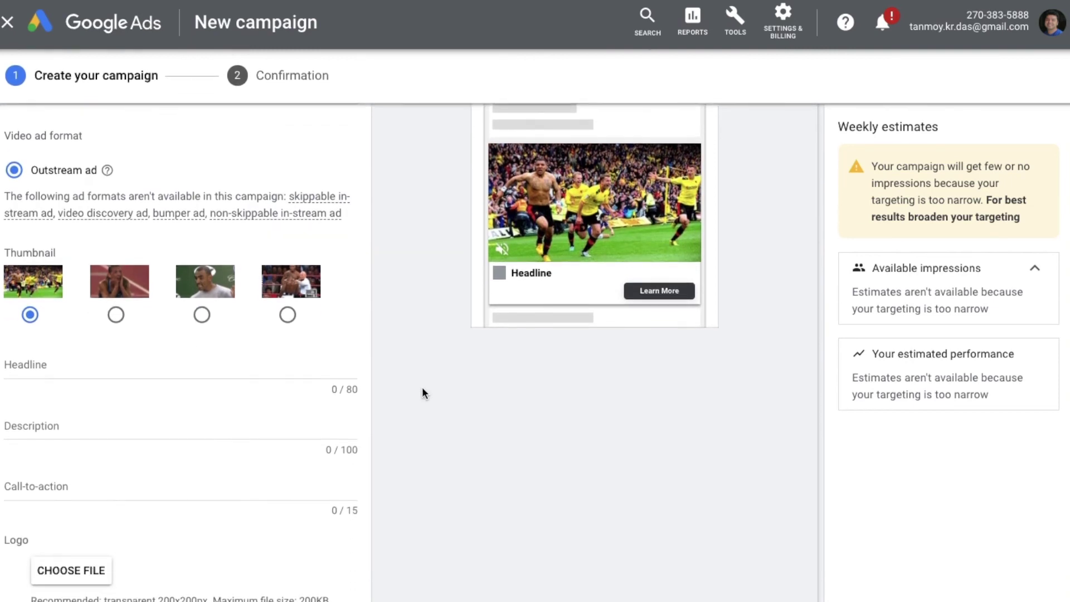
left_click(113, 366)
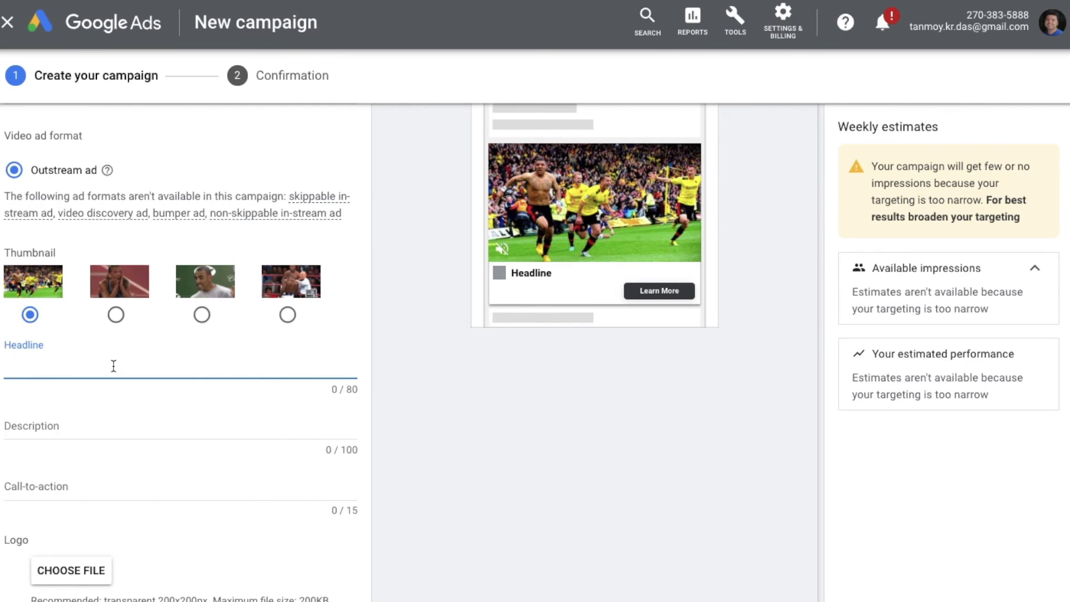
type("Best Online Business Directory For Everyone. Come")
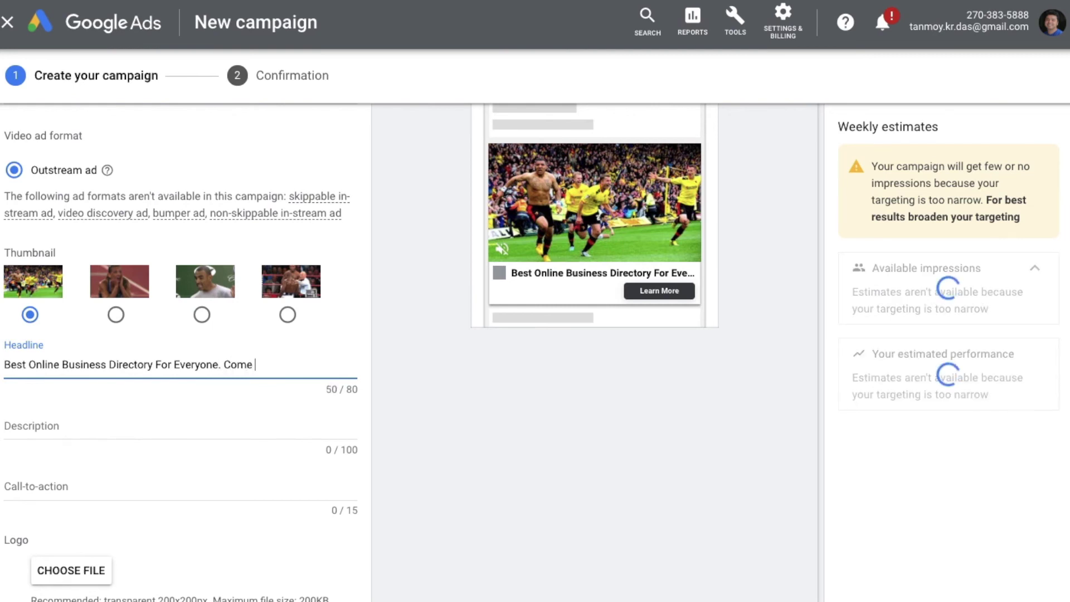
key("BackSpace")
key("BackSpace")
key("BackSpace")
key("BackSpace")
key("BackSpace")
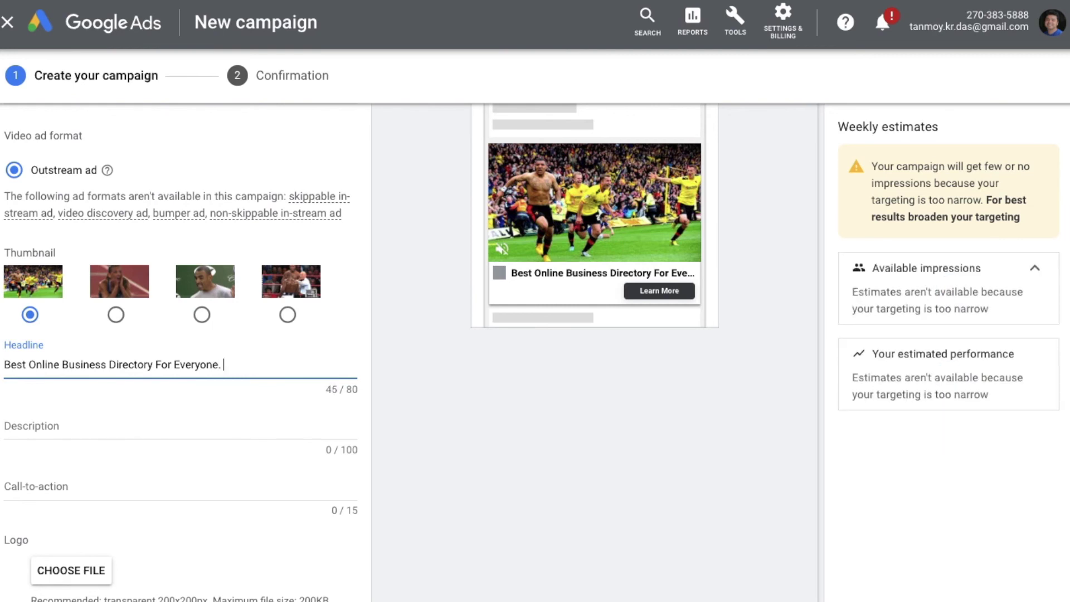
- Enter "Come Today And Register Today!" as the video ad's description
left_click(111, 426)
type("Come Today")
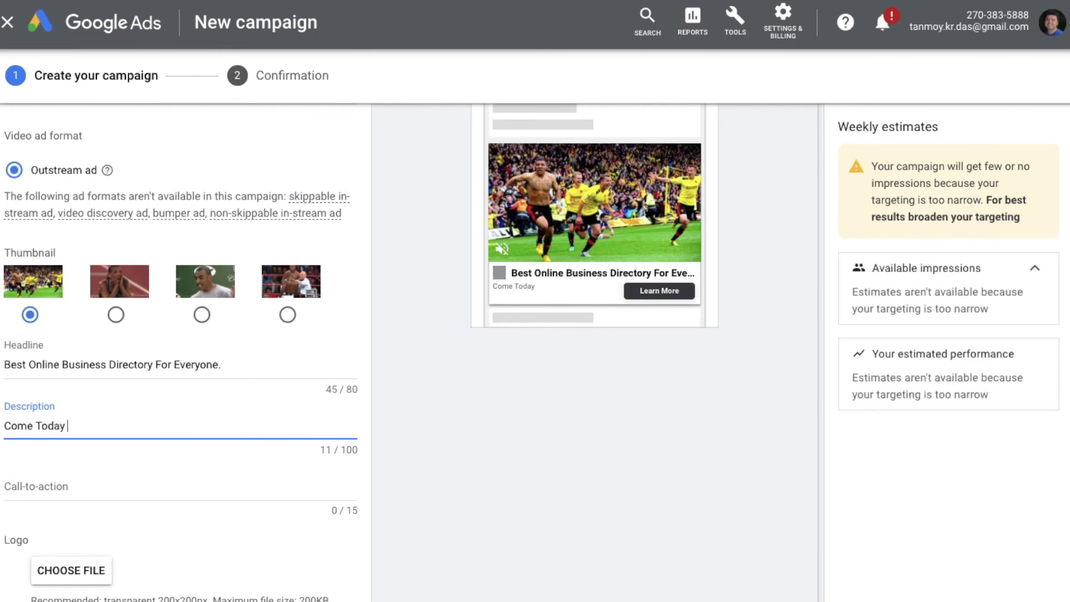
type("And ")
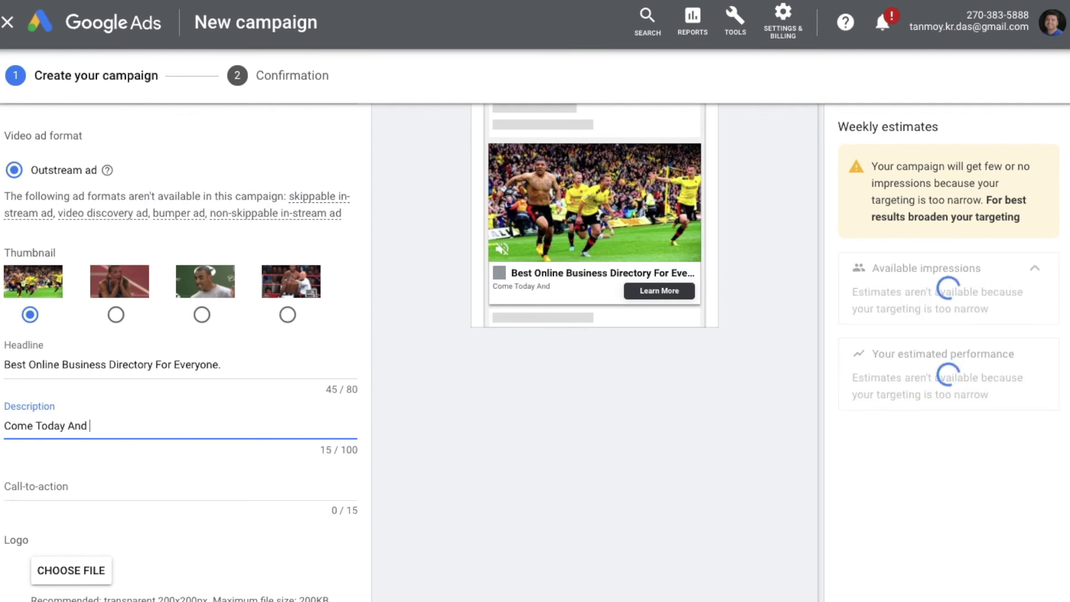
type("Register Today!")
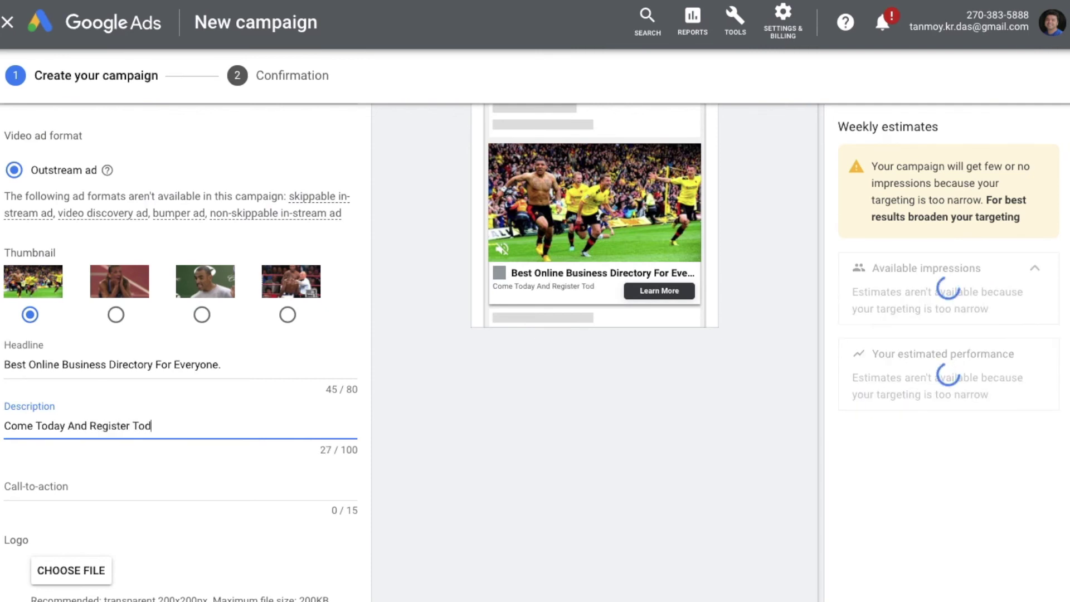
- Set the video ad's call-to-action text to "Register Today"
left_click(33, 486)
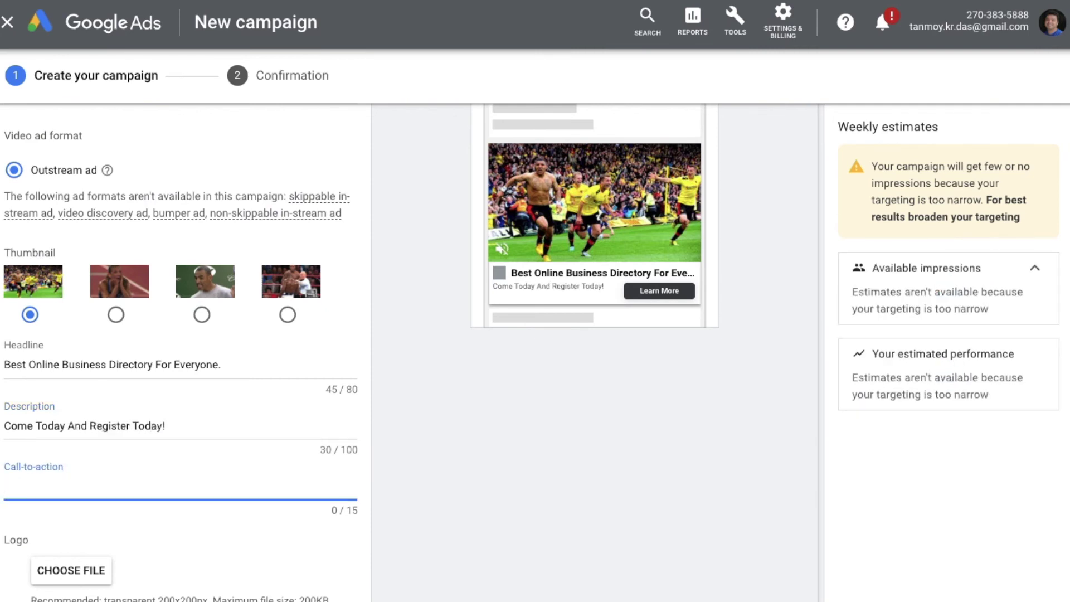
type("R")
key("BackSpace")
type("Regist")
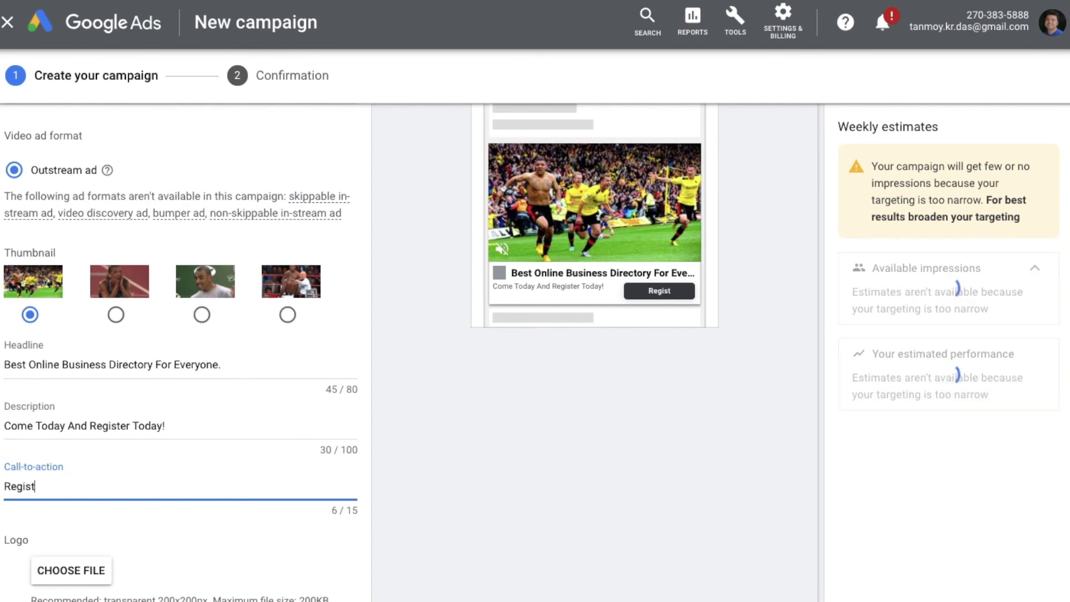
type("er Toda")
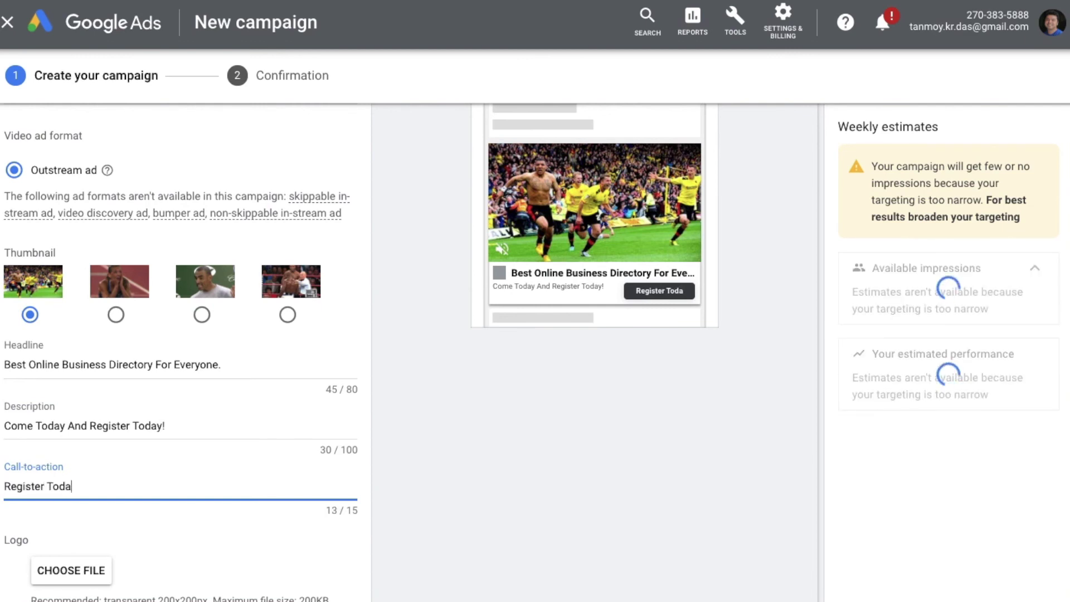
type("y")
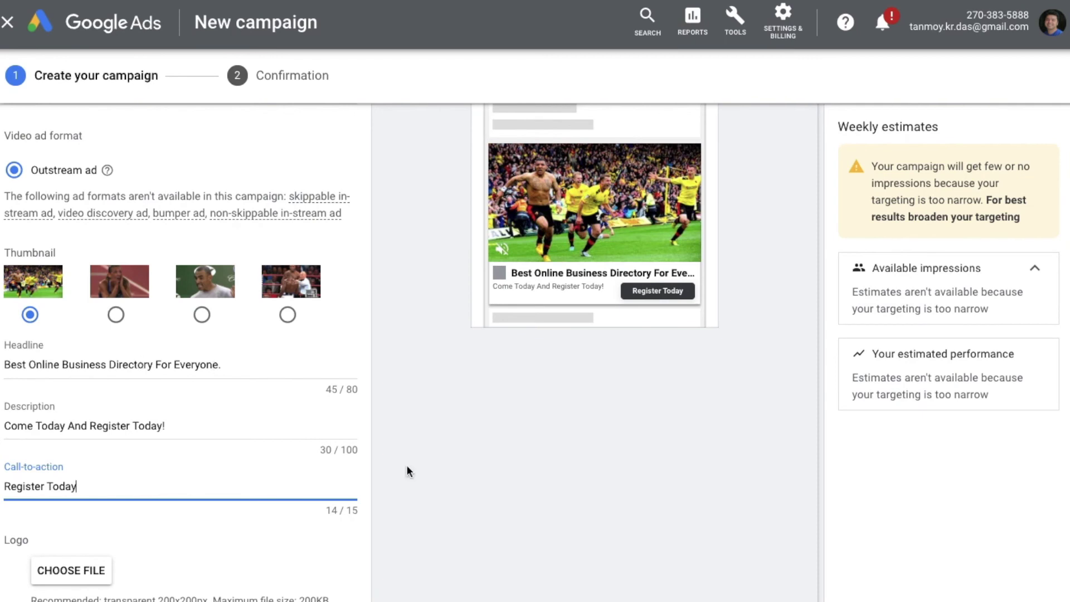
- Upload LOGO.png from the Desktop folder as the video ad's logo
scroll(448, 536, "down", 2)
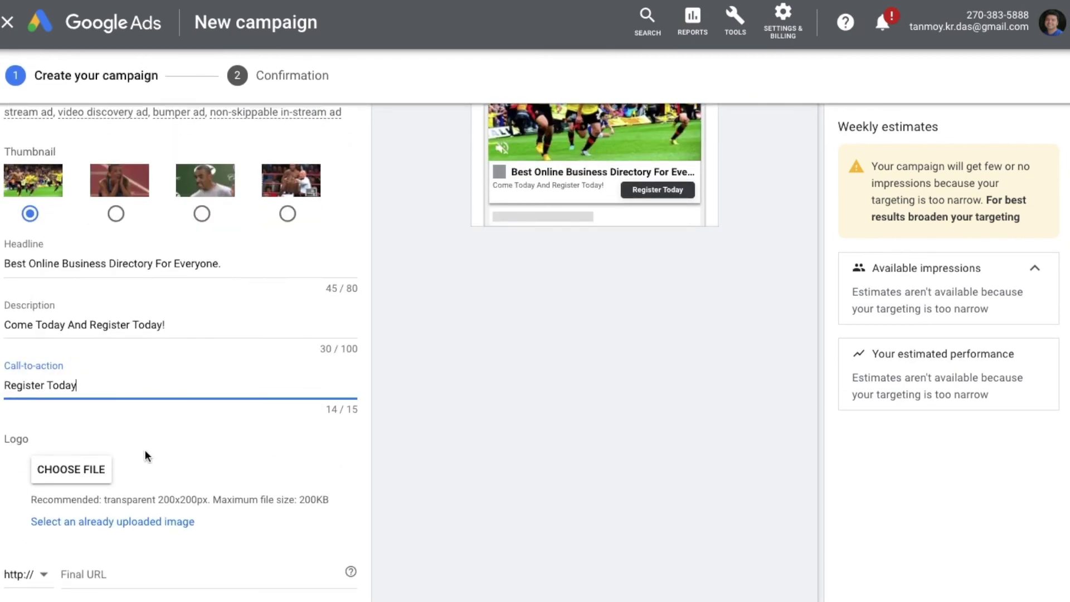
left_click(91, 473)
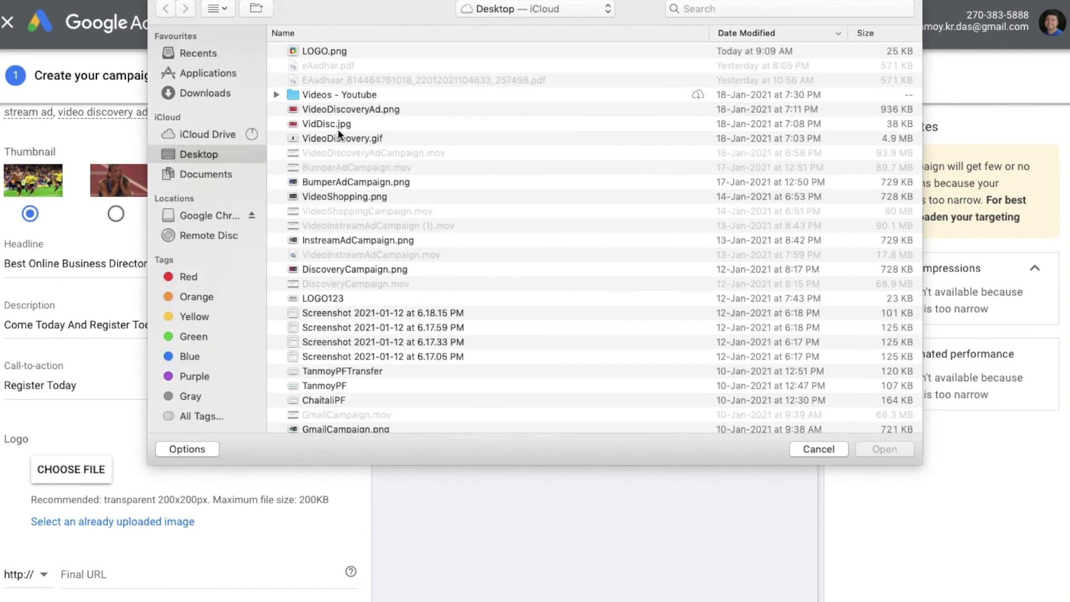
left_click(334, 51)
left_click(878, 453)
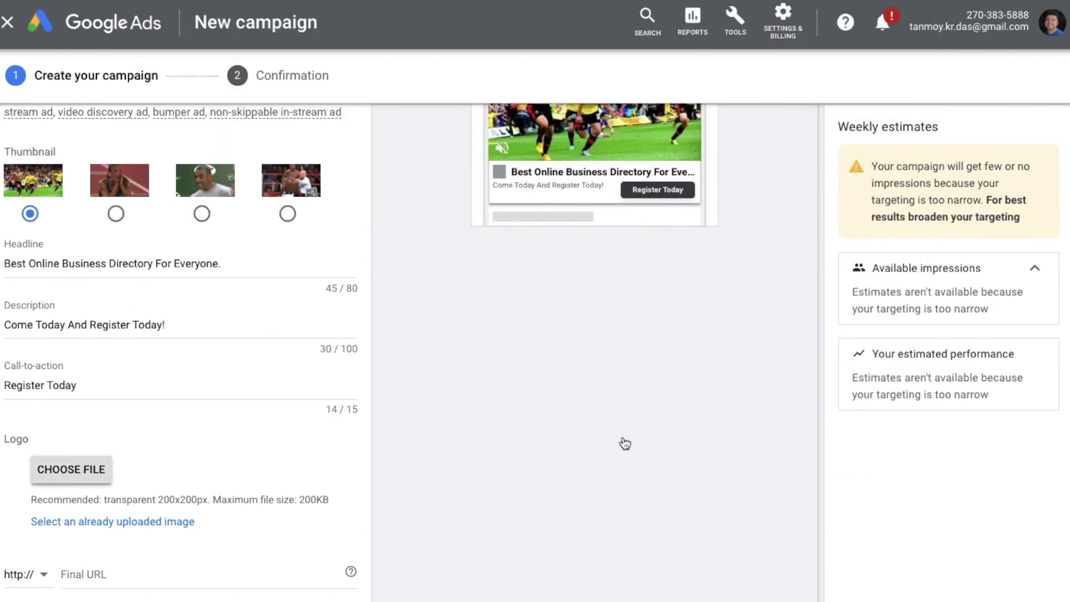
scroll(519, 427, "down", 5)
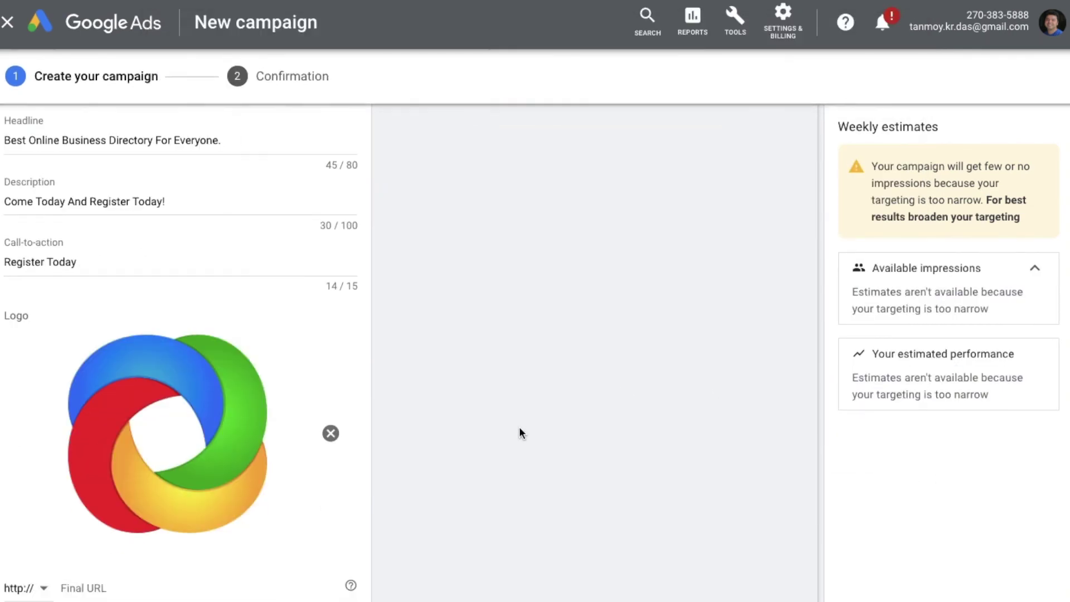
left_click(201, 439)
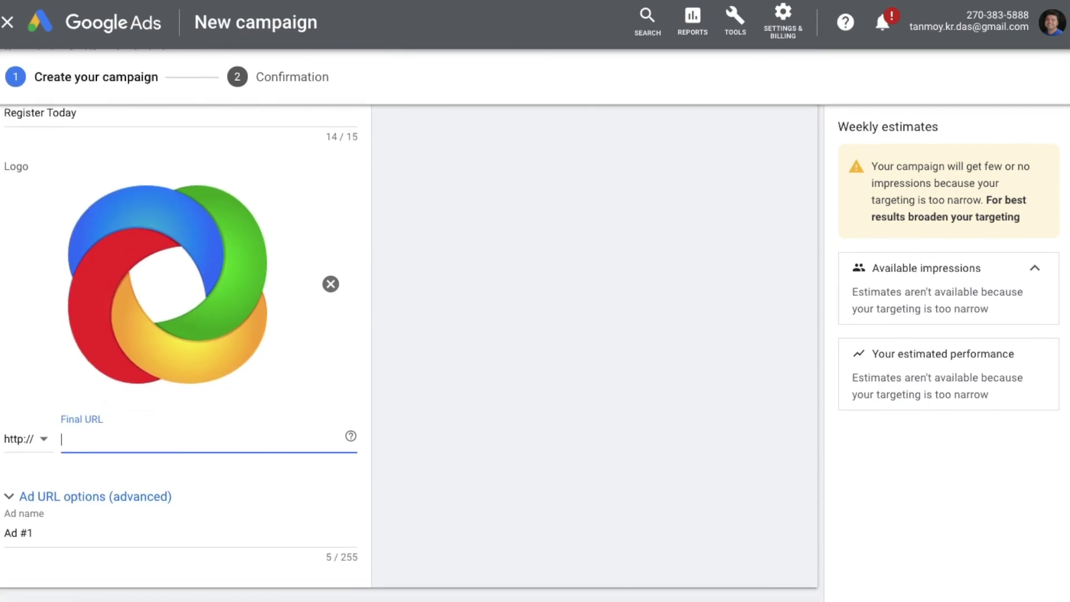
key("ctrl+Tab")
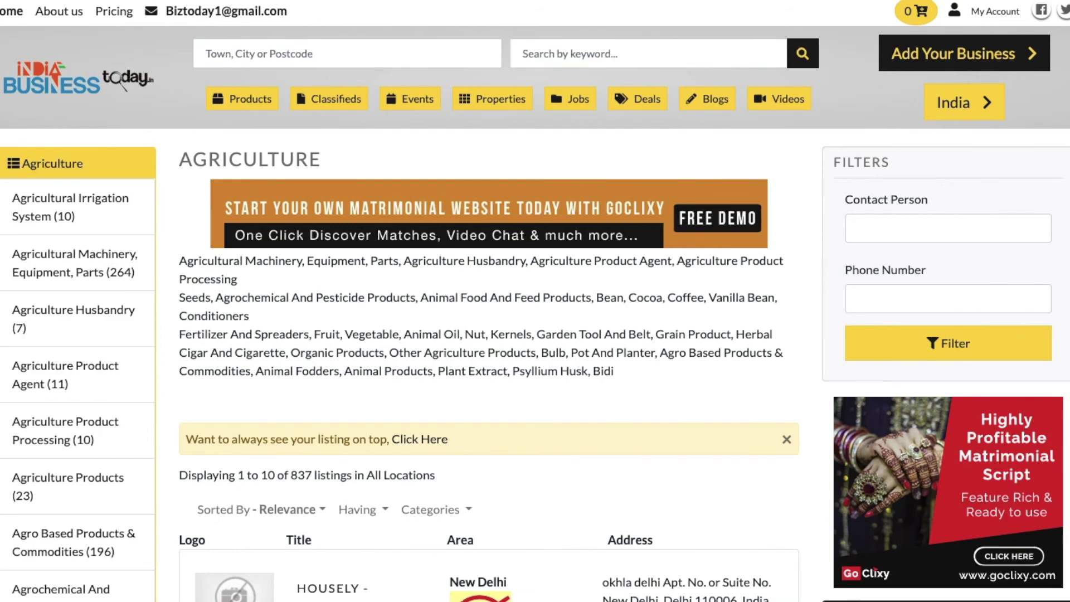
key("ctrl+shift+Tab")
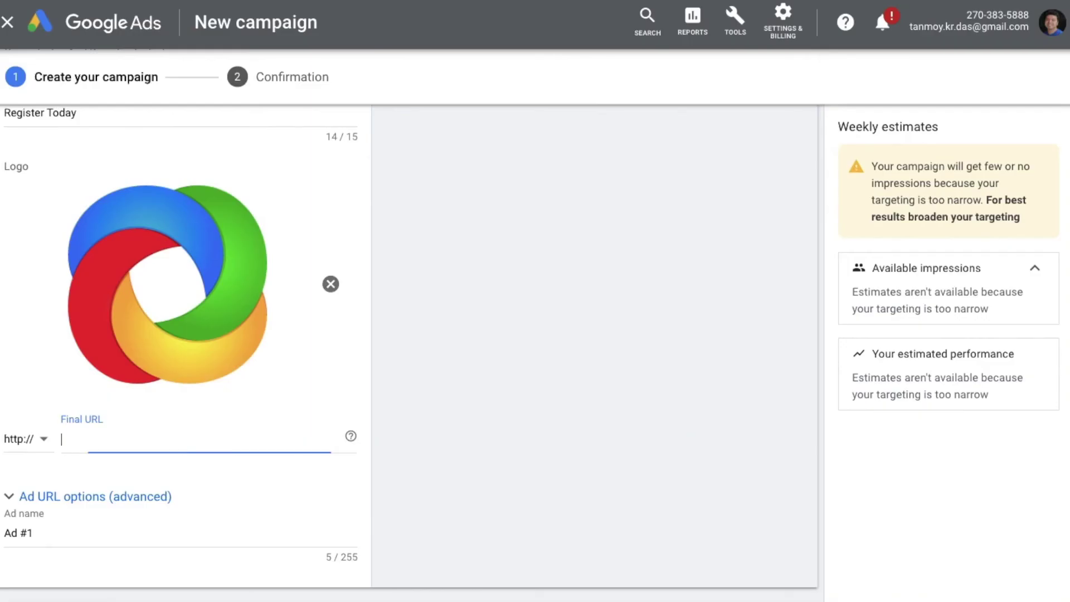
type("www.indiabusinesstoday.in/category/agriculture-1-6")
scroll(491, 455, "down", 2)
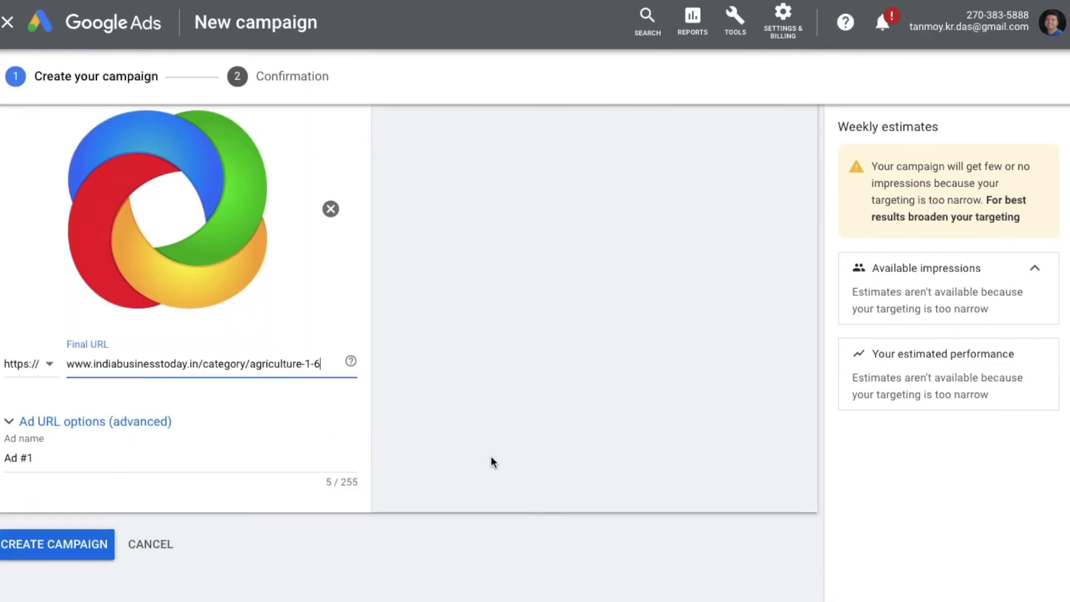
- Check the completed ad form and create the Outstream video campaign
left_click(488, 377)
scroll(488, 378, "up", 2)
scroll(488, 378, "down", 2)
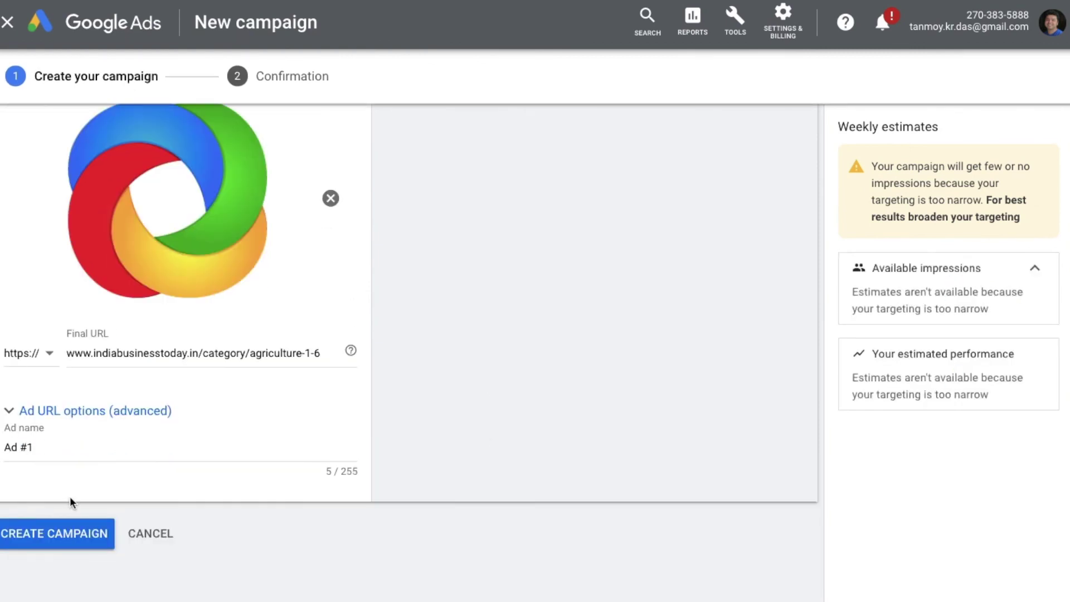
left_click(68, 526)
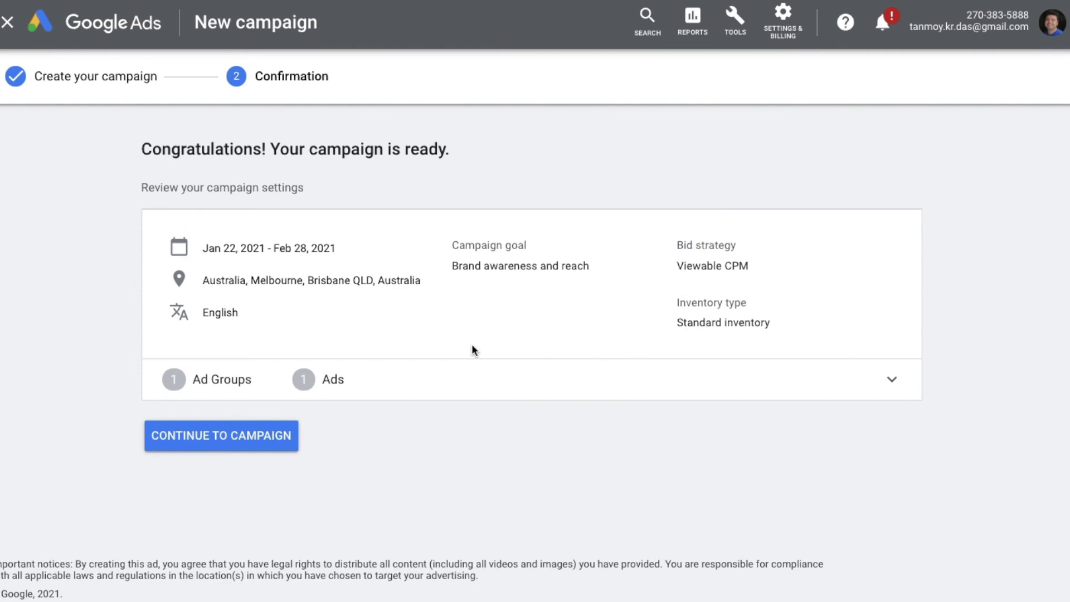
- Continue to the new campaign and open its Outstream ad group to view the ad
left_click(254, 440)
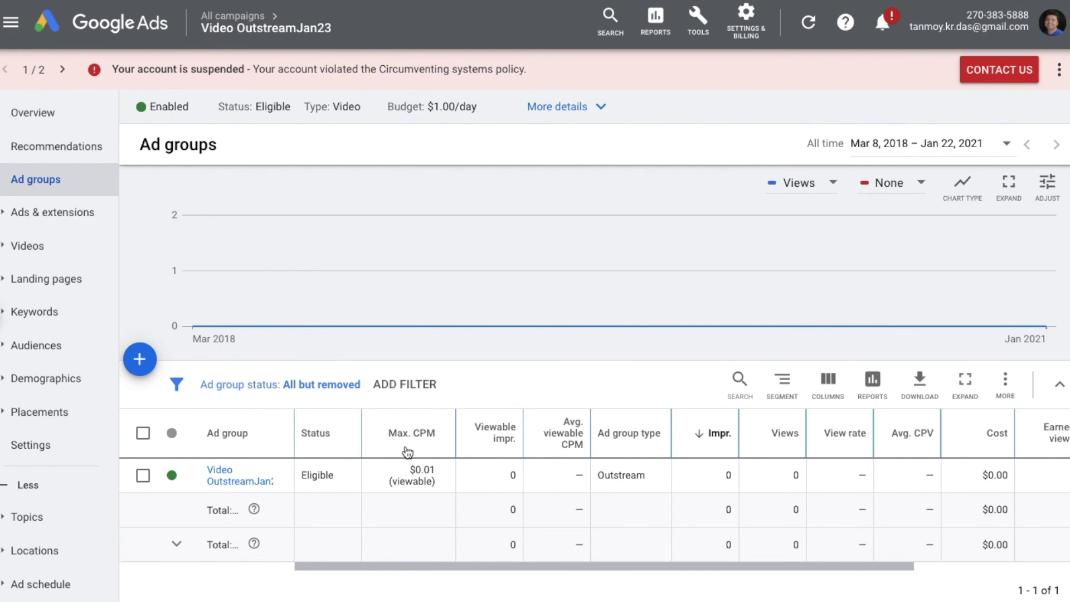
left_click(237, 478)
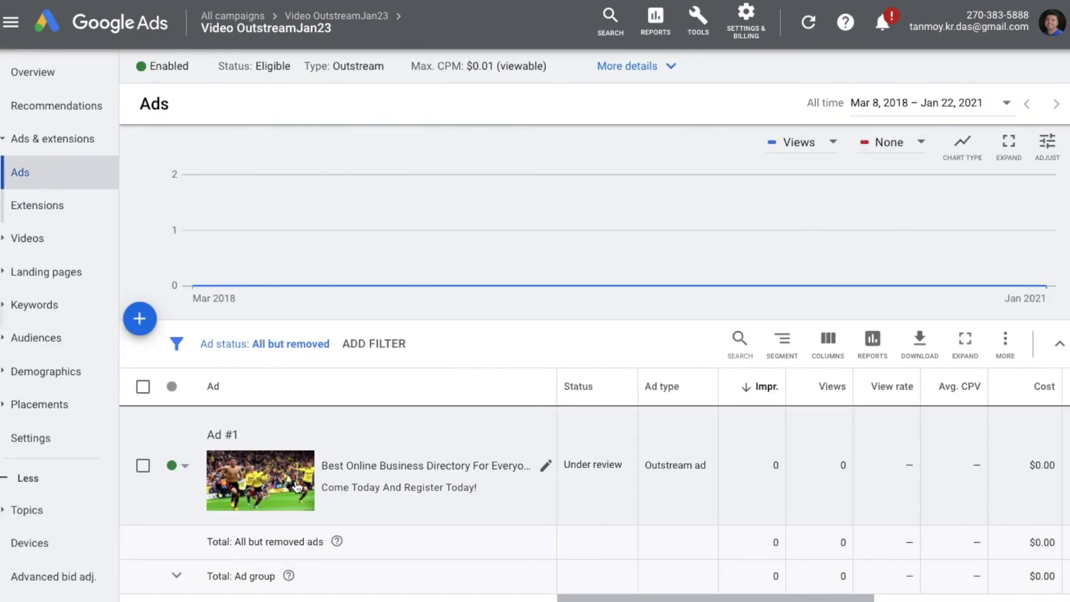
- Preview the Outstream ad as shown on Google video partners, and view the ad group's display/video keywords
left_click(294, 482)
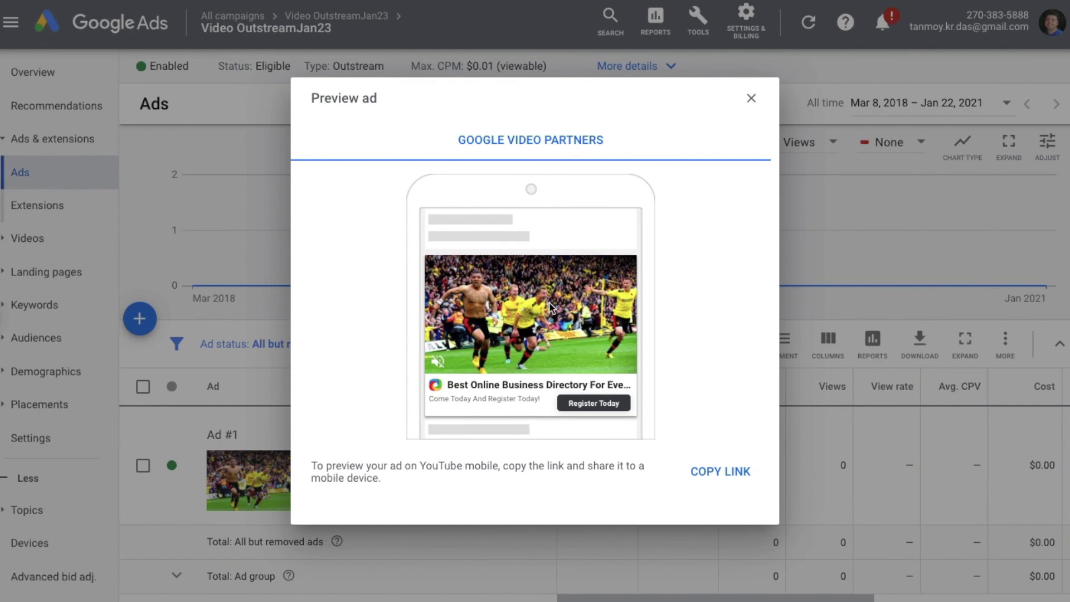
left_click(751, 106)
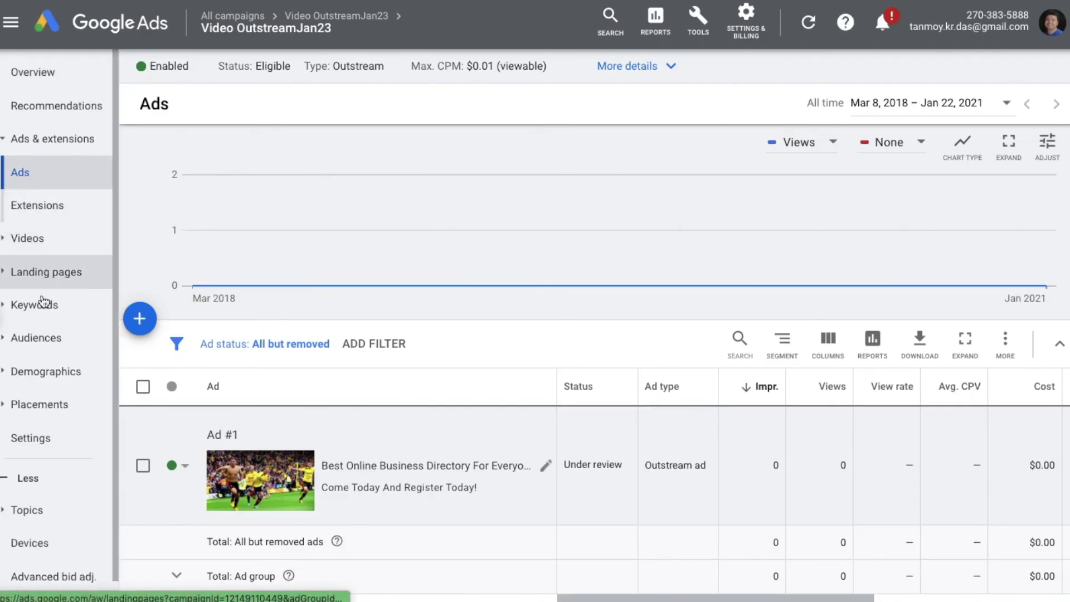
left_click(43, 315)
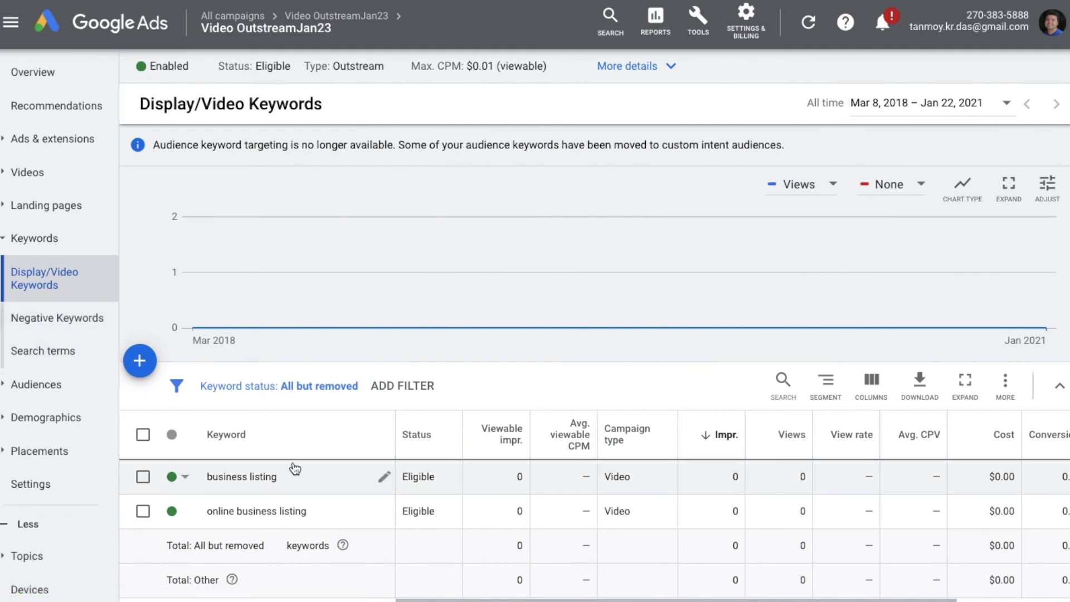
- Review the ad group's targeted audiences, checking the in-market, affinity and life event types
left_click(49, 395)
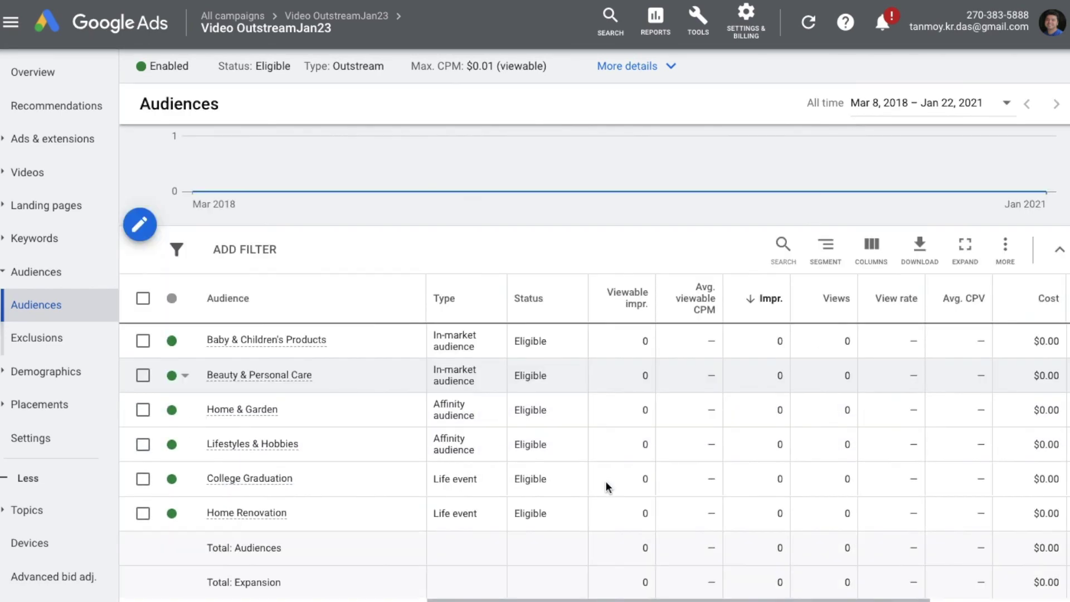
scroll(607, 481, "down", 1)
double_click(460, 321)
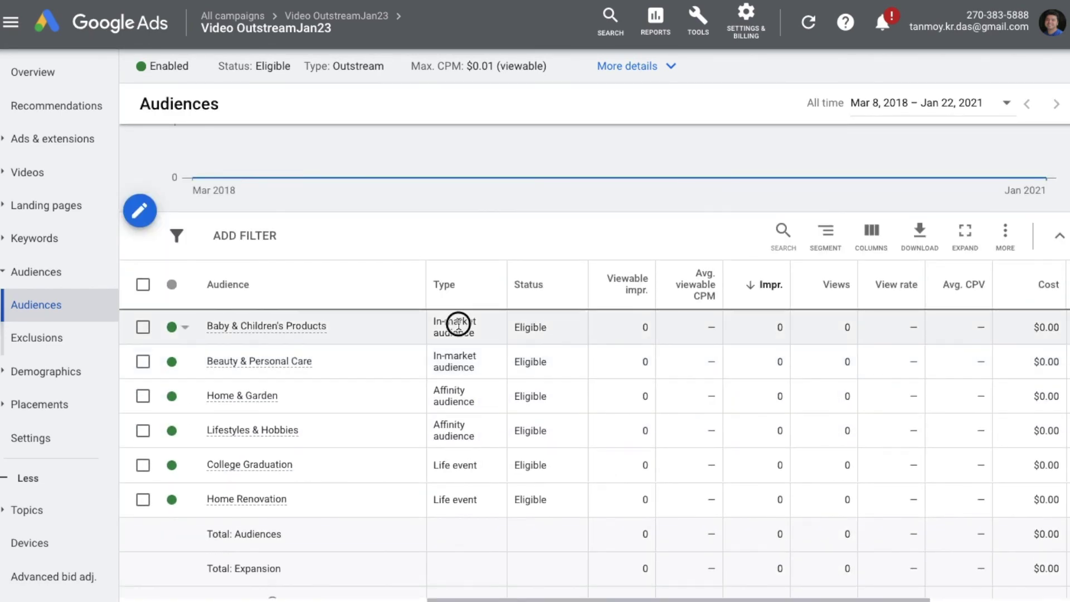
double_click(455, 403)
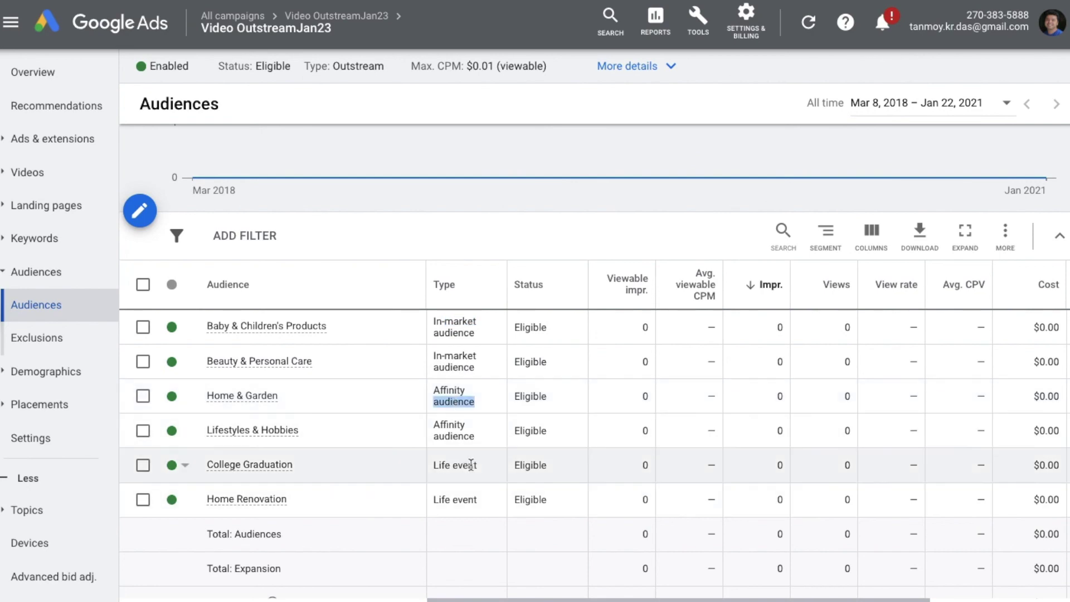
left_click(461, 466)
- Review the topics targeted by the Outstream ad group
scroll(88, 509, "down", 1)
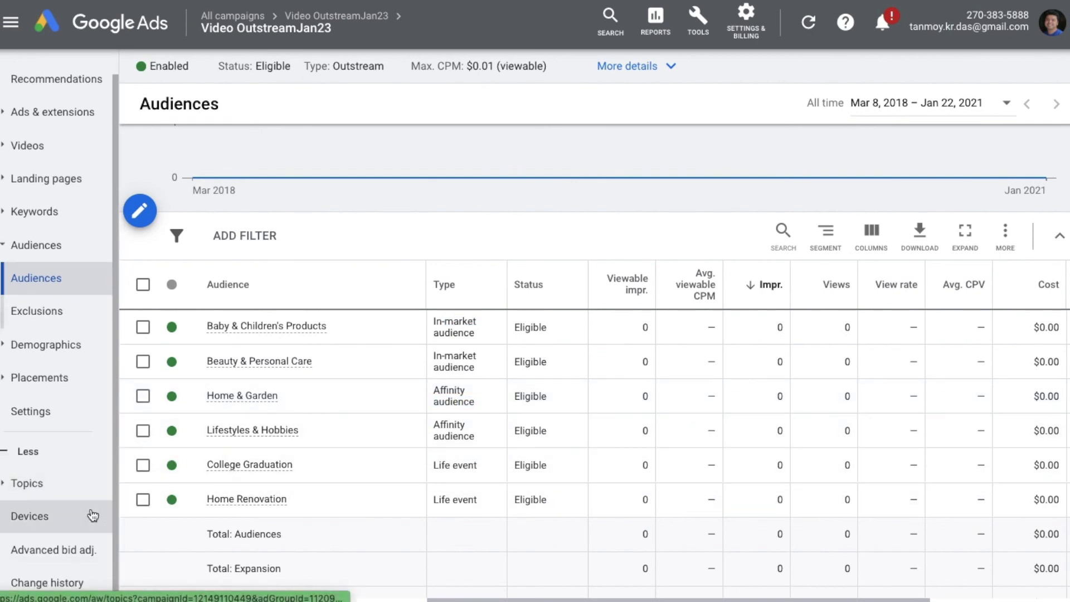
left_click(50, 494)
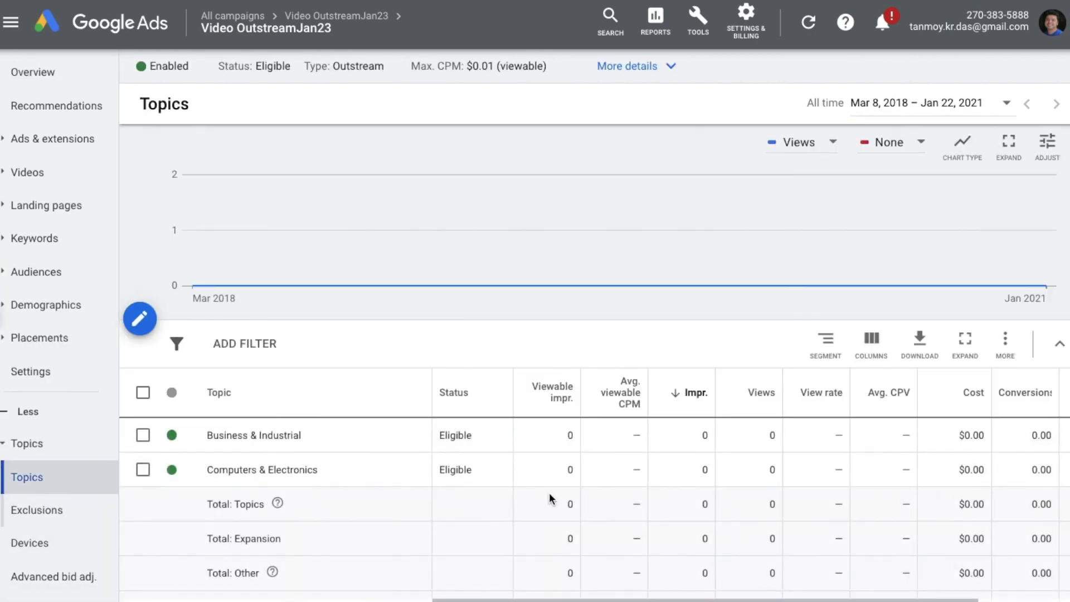
scroll(638, 500, "down", 1)
scroll(638, 500, "down", 1)
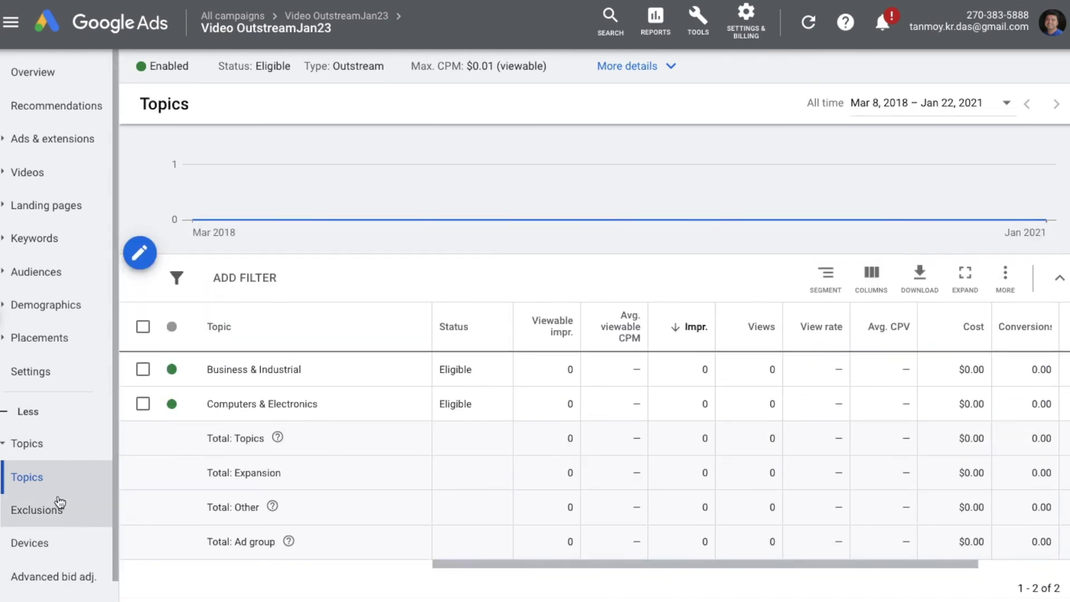
- Review the ad group's targeted placements and return to its list of ads
scroll(53, 493, "down", 1)
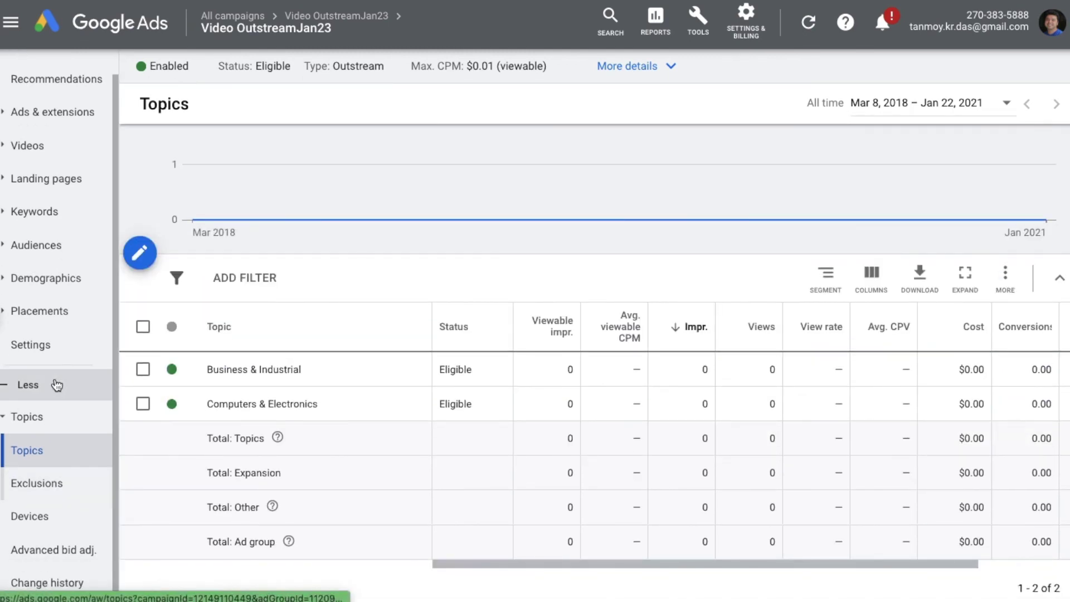
left_click(69, 312)
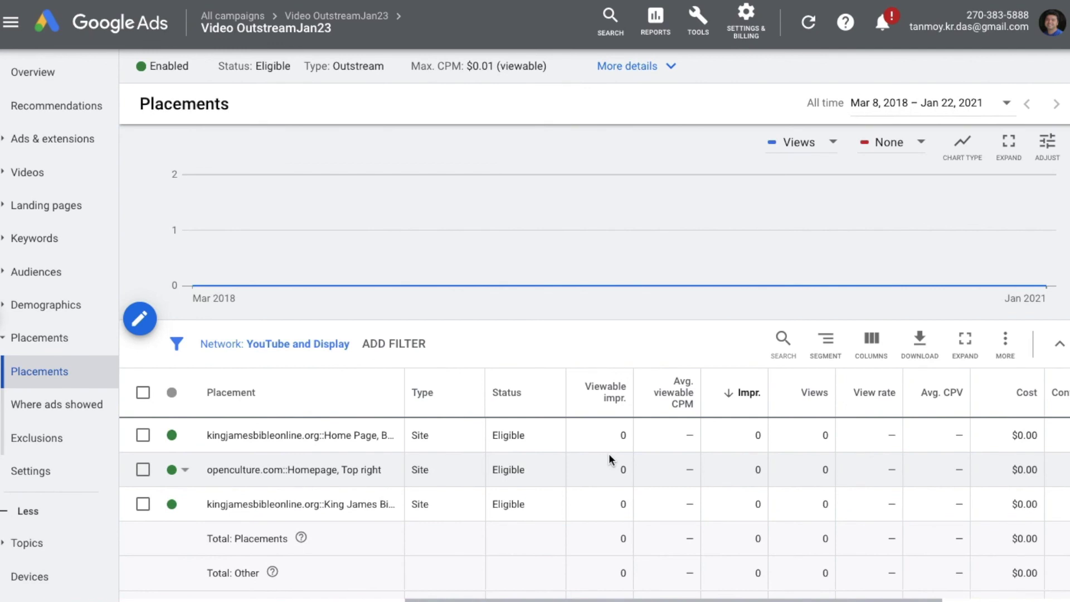
left_click(68, 146)
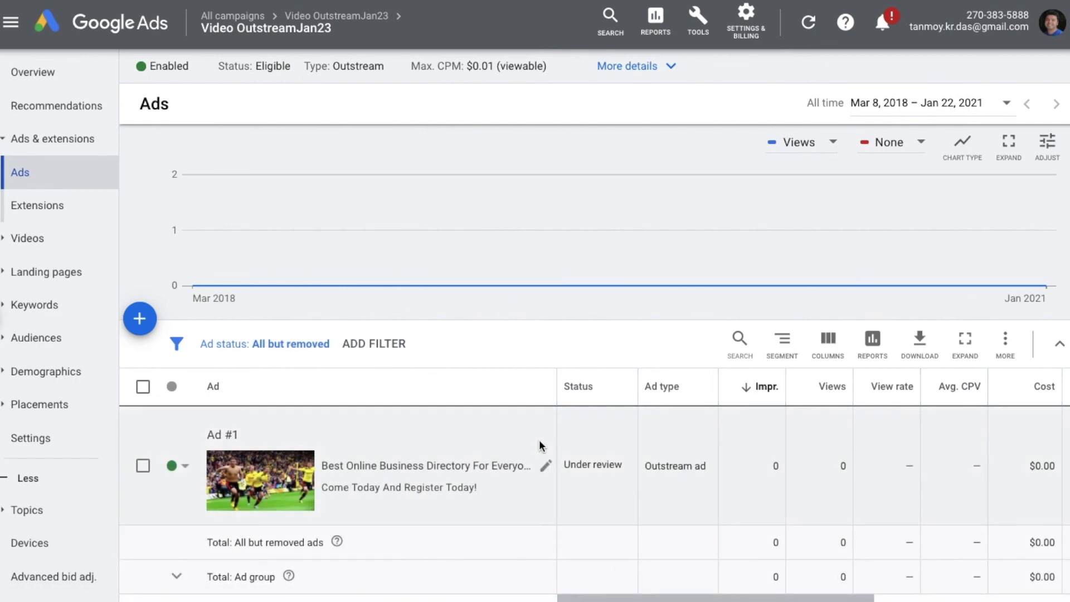